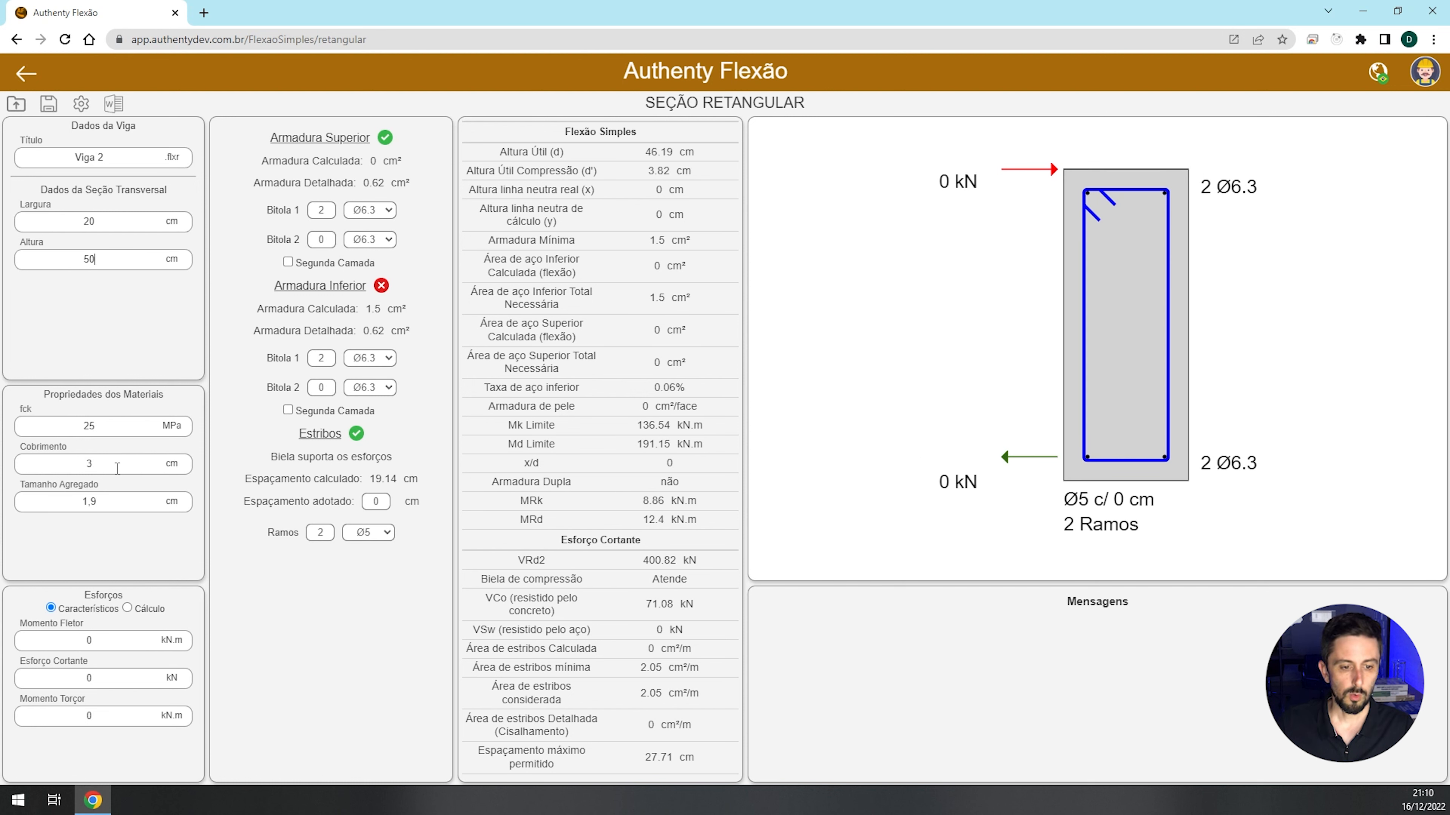
- Enter 1,9 cm as the aggregate size and 50 kN.m as the bending moment
double_click(87, 501)
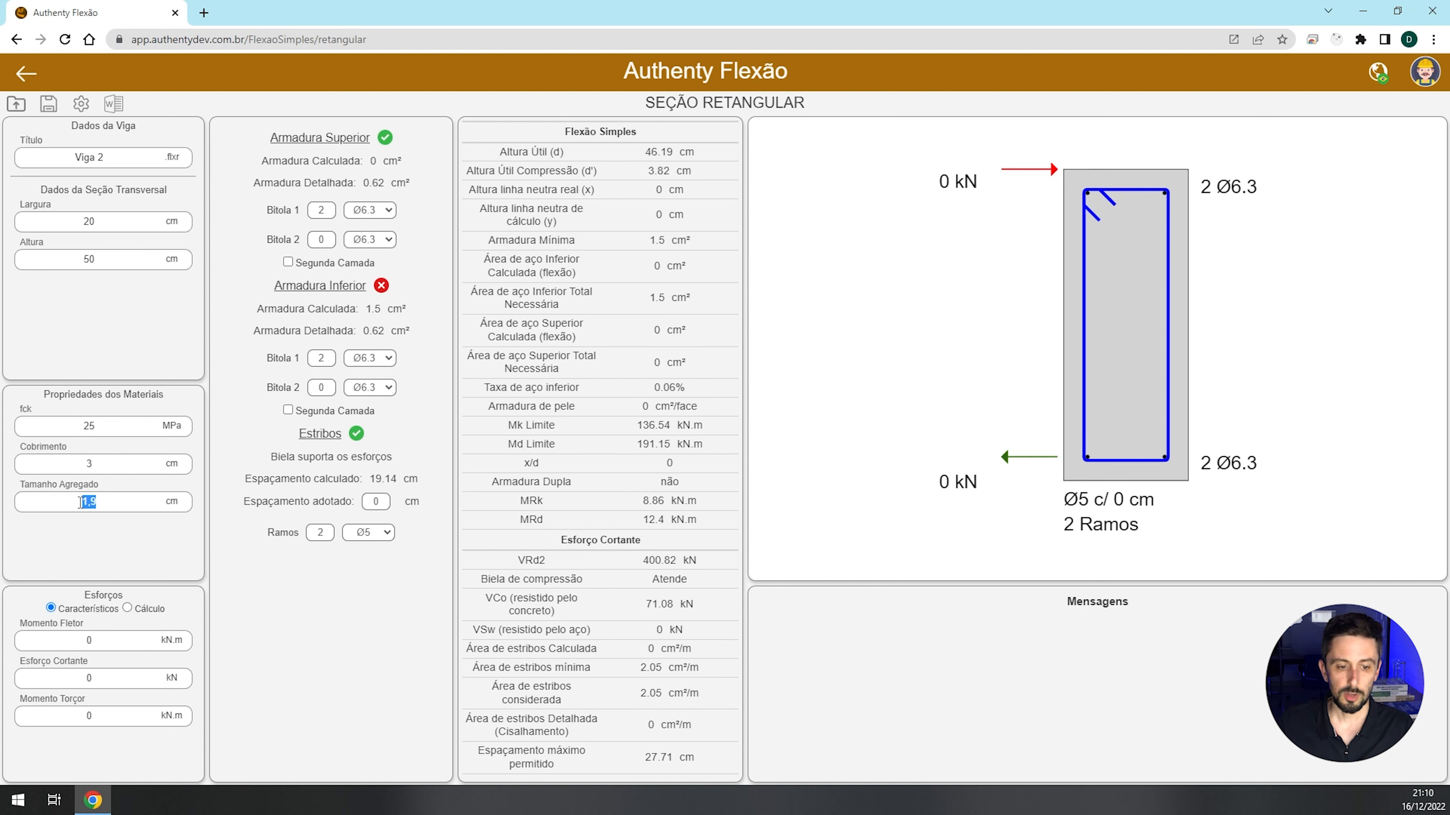
type("1,9")
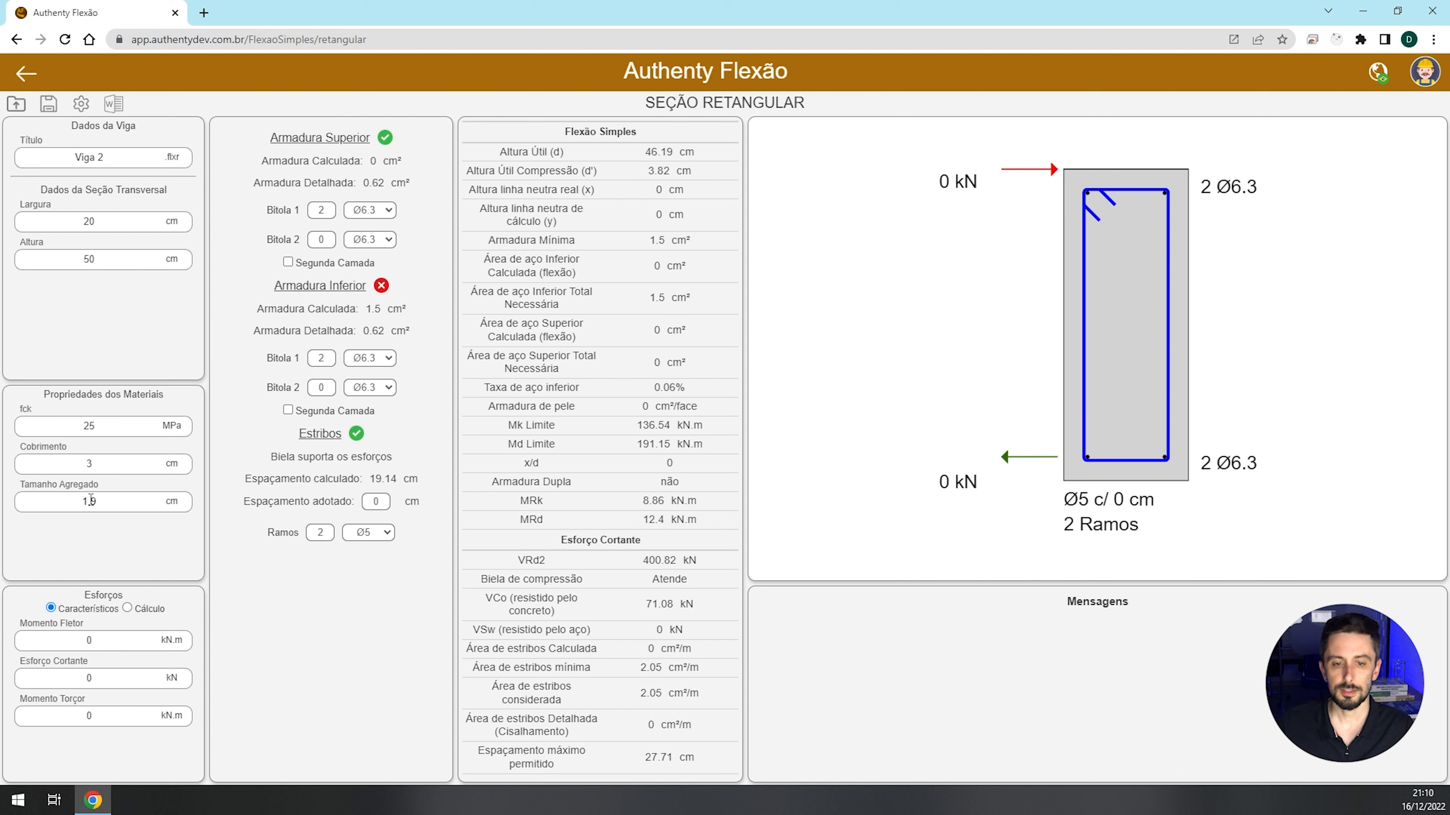
double_click(70, 642)
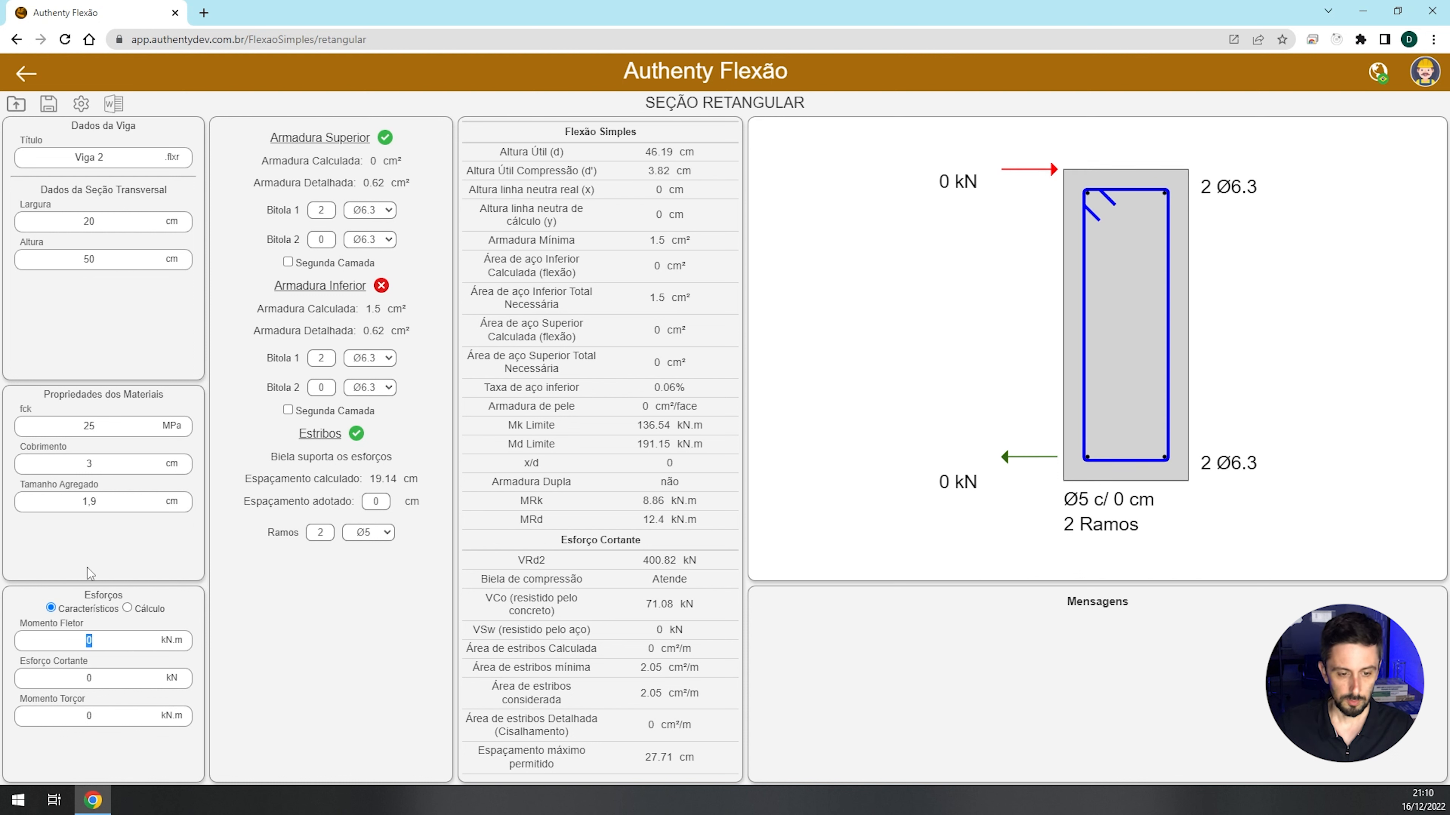
type("50")
- Try a negative bending moment of -50 kN.m and remove the minus sign again
left_click(83, 640)
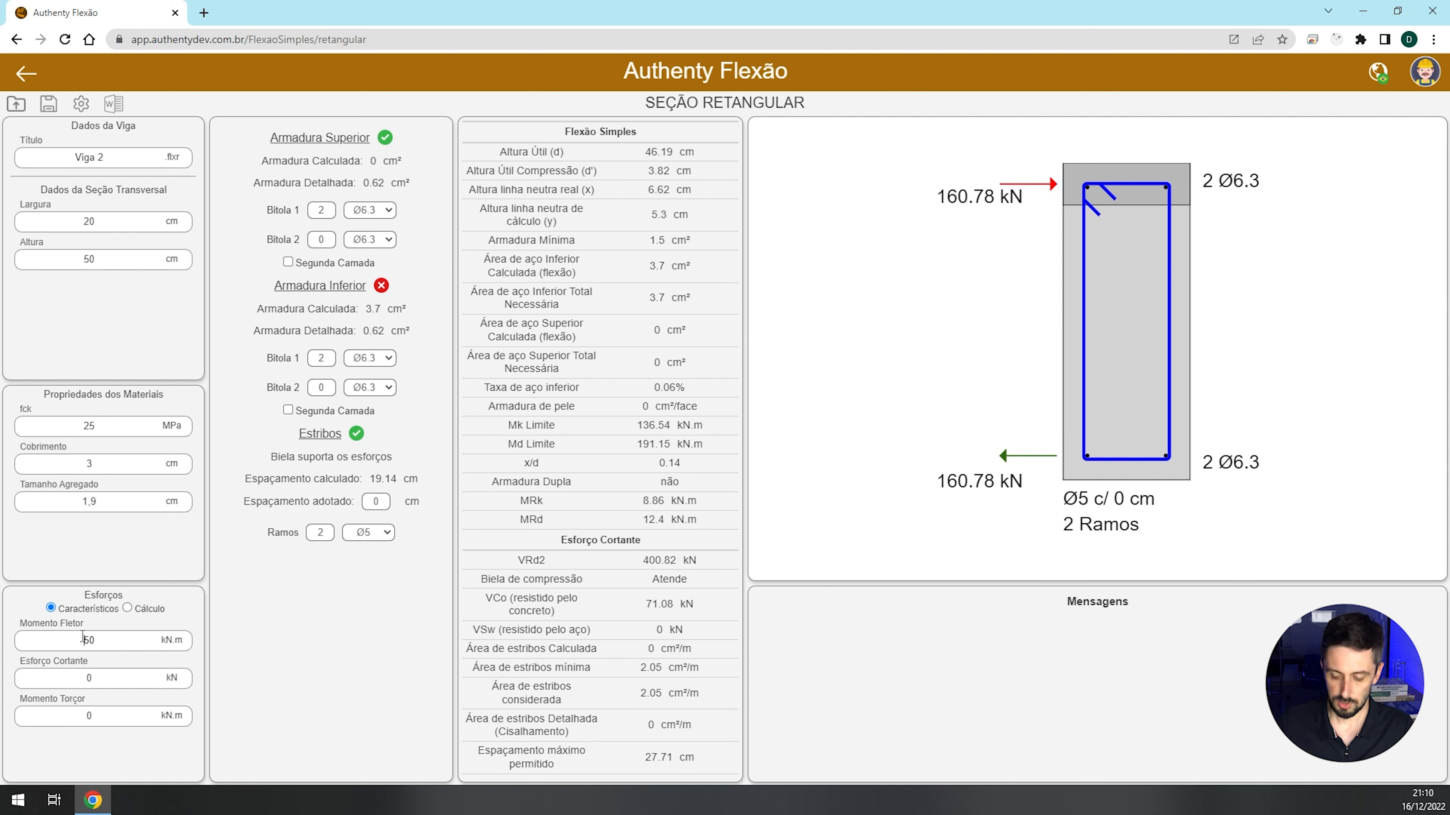
type("-")
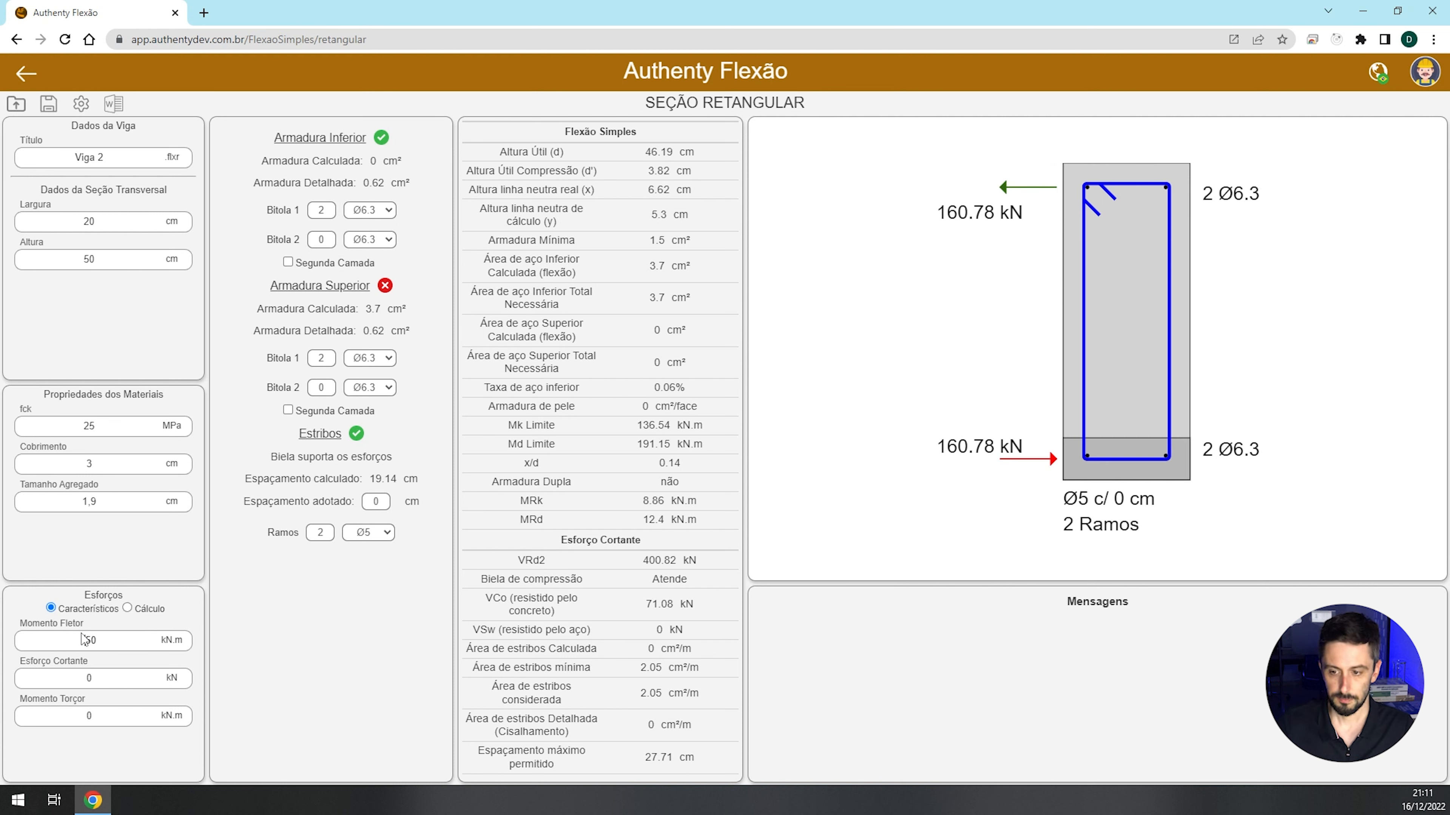
key("BackSpace")
- Set the shear force to 60 kN
key("Tab")
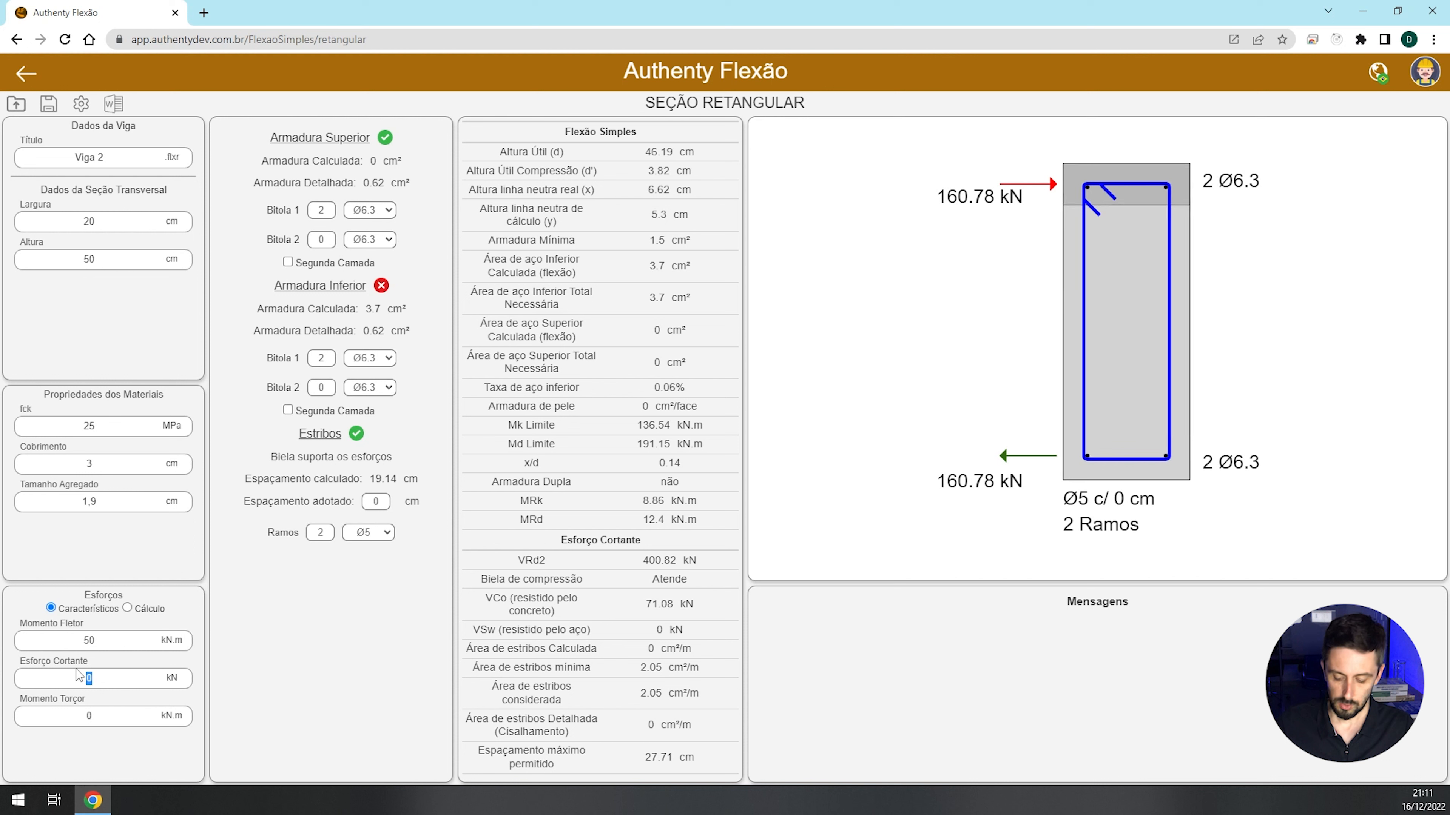
type("60")
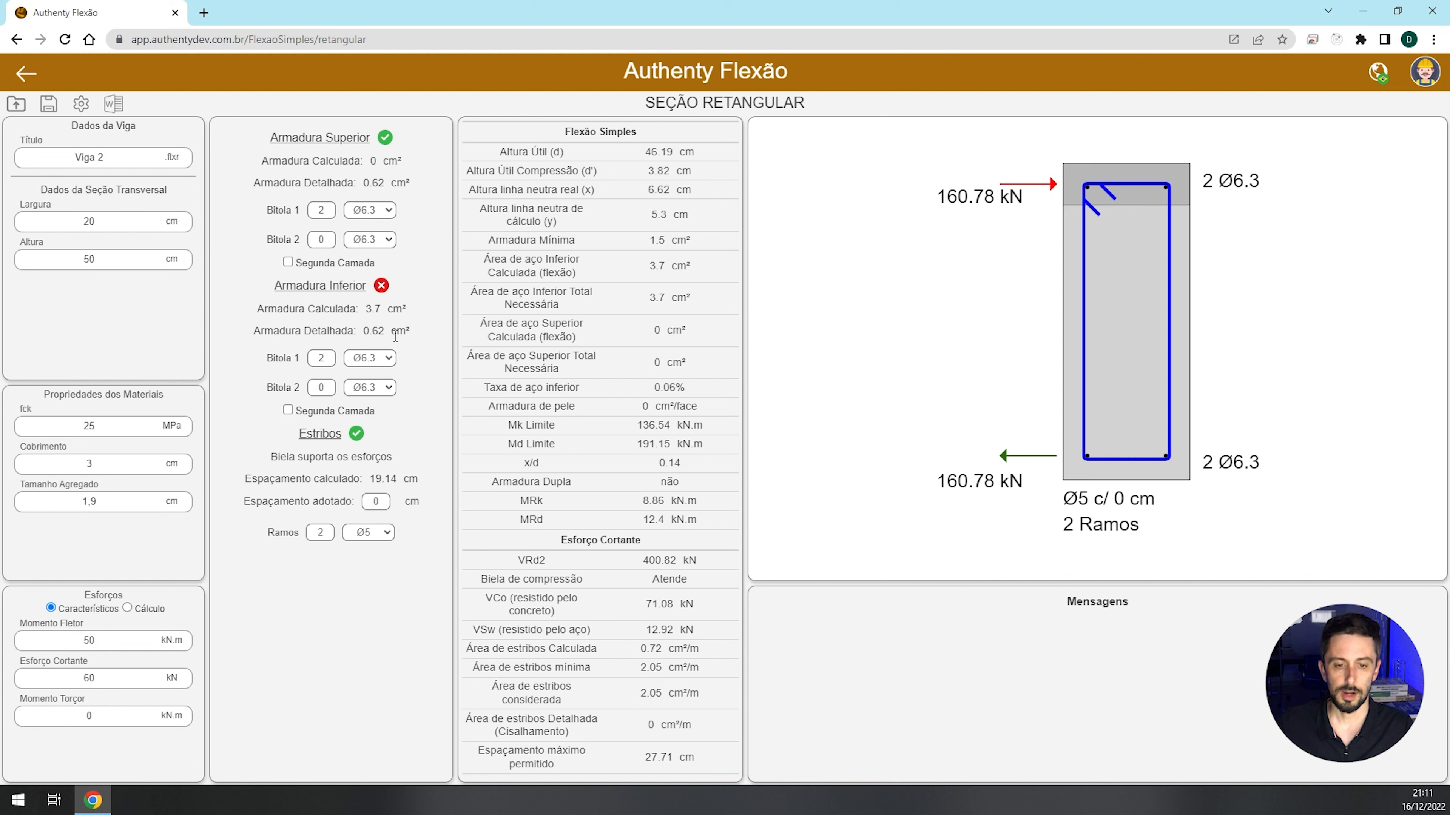
- Set the bottom reinforcement's Bitola 1 to Ø16 and the adopted stirrup spacing to 19 cm
left_click(392, 358)
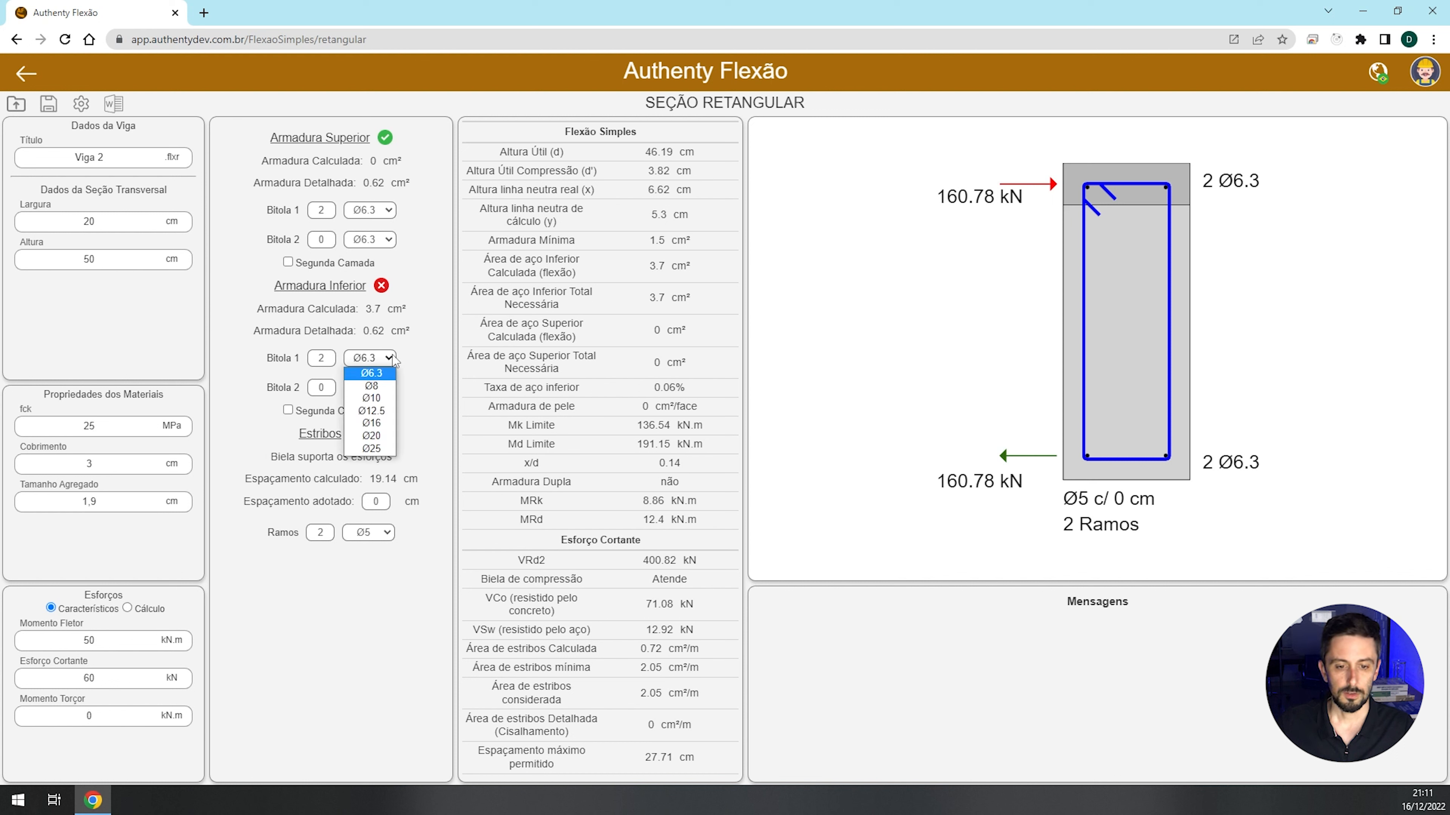
left_click(390, 426)
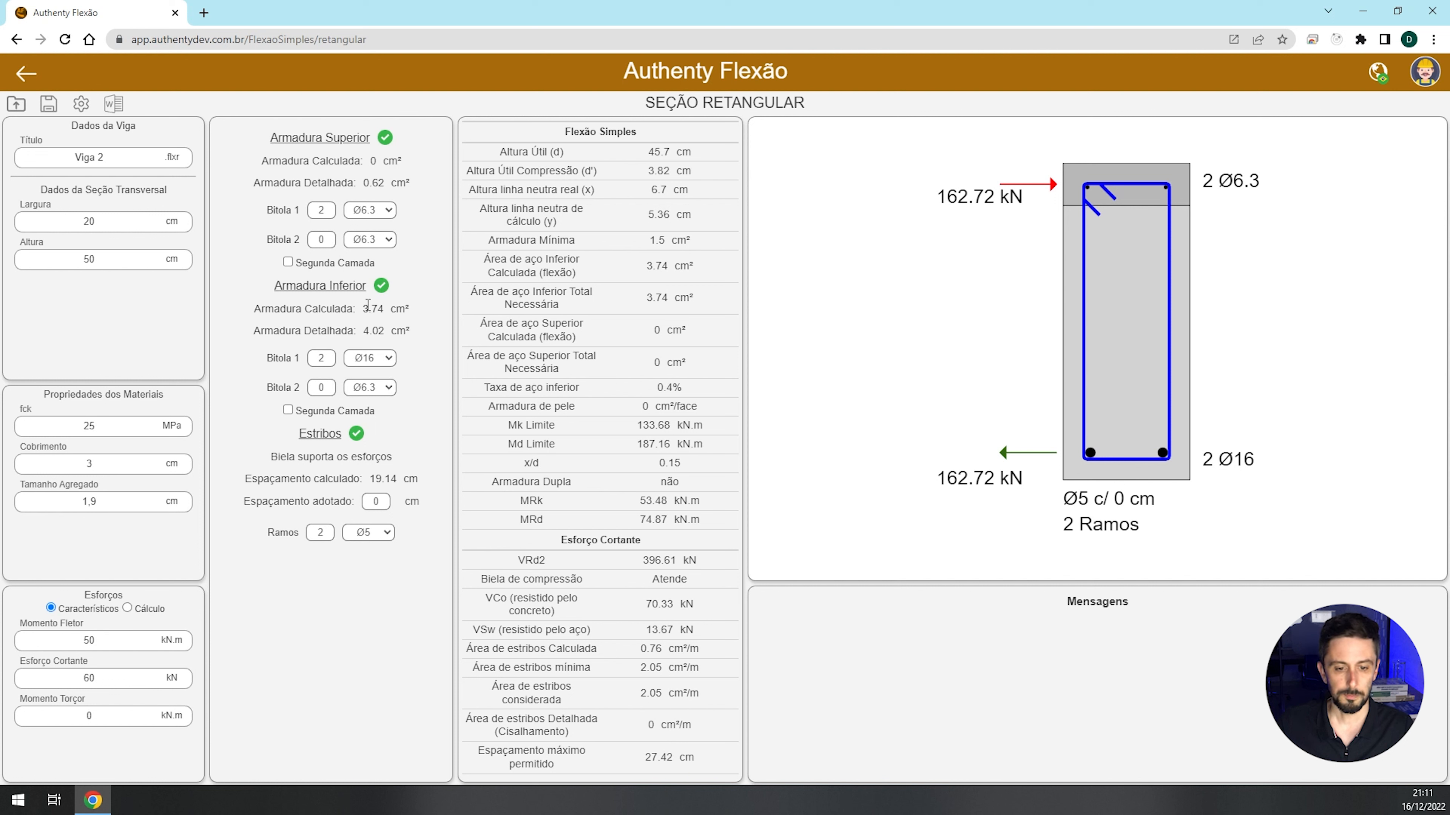
left_click(376, 501)
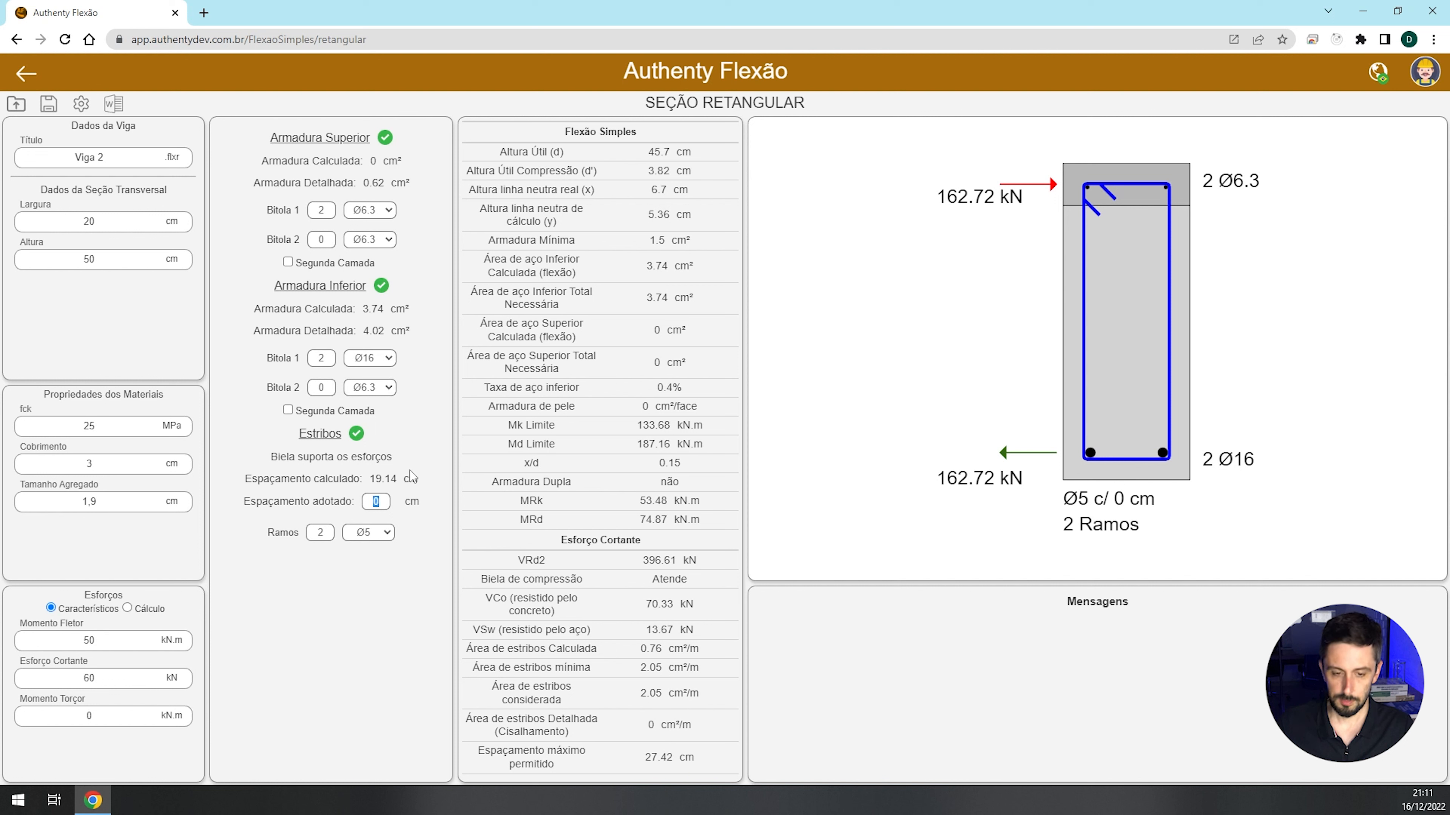
type("19")
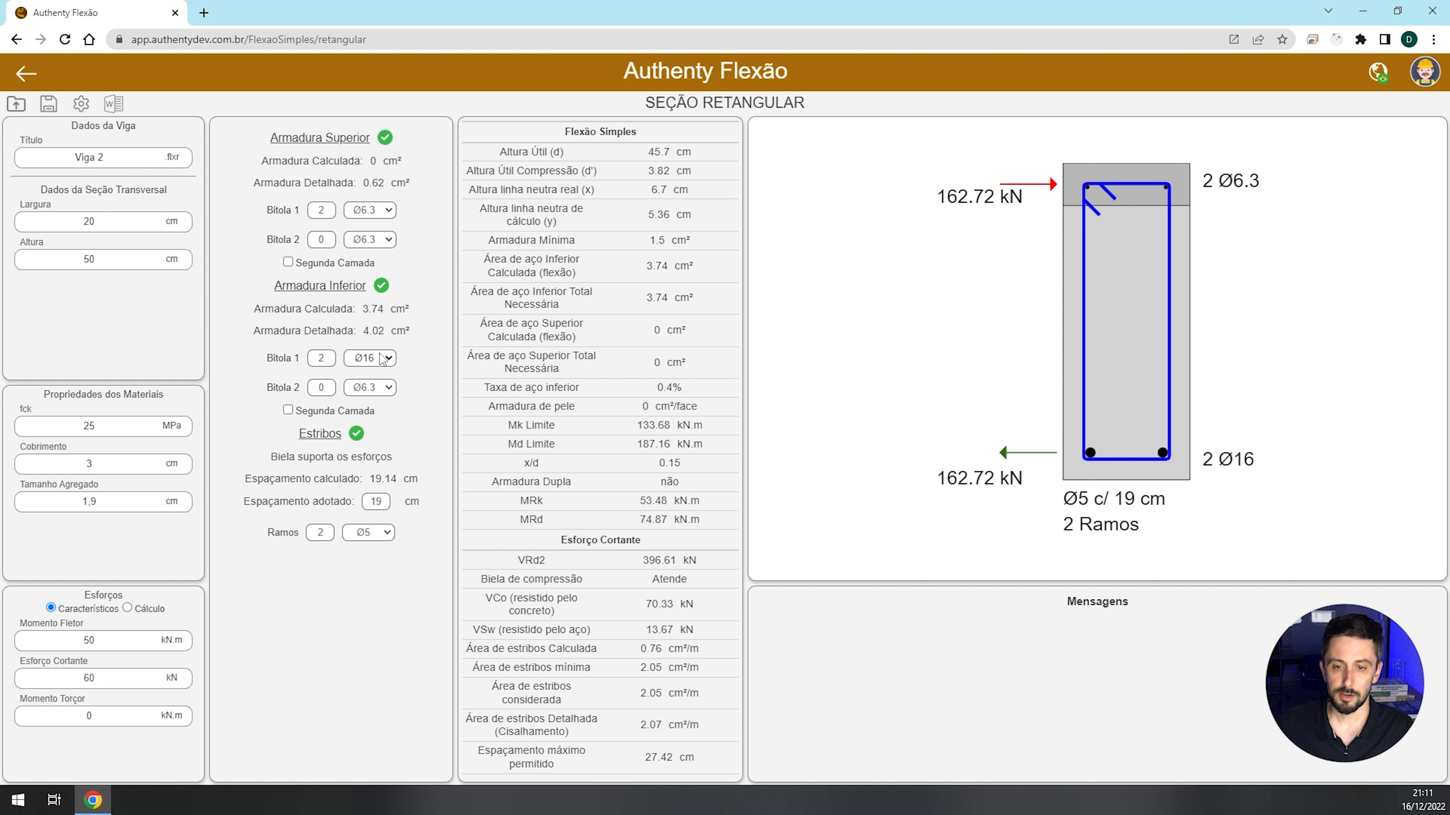
- Change the bottom reinforcement's Bitola 1 to Ø12.5 and add a second layer with 2 Ø10 bars
left_click(288, 411)
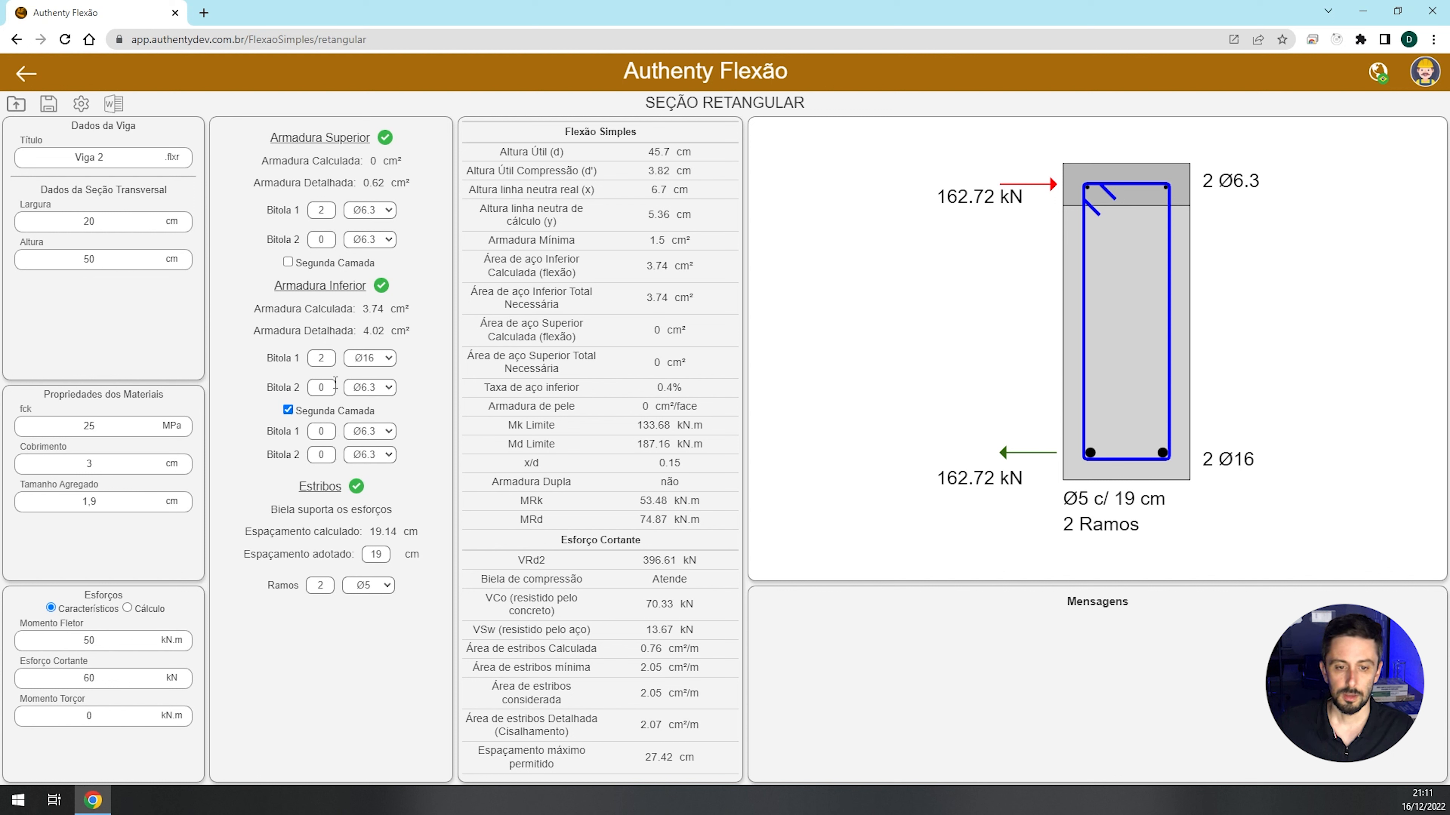
double_click(312, 358)
left_click(370, 358)
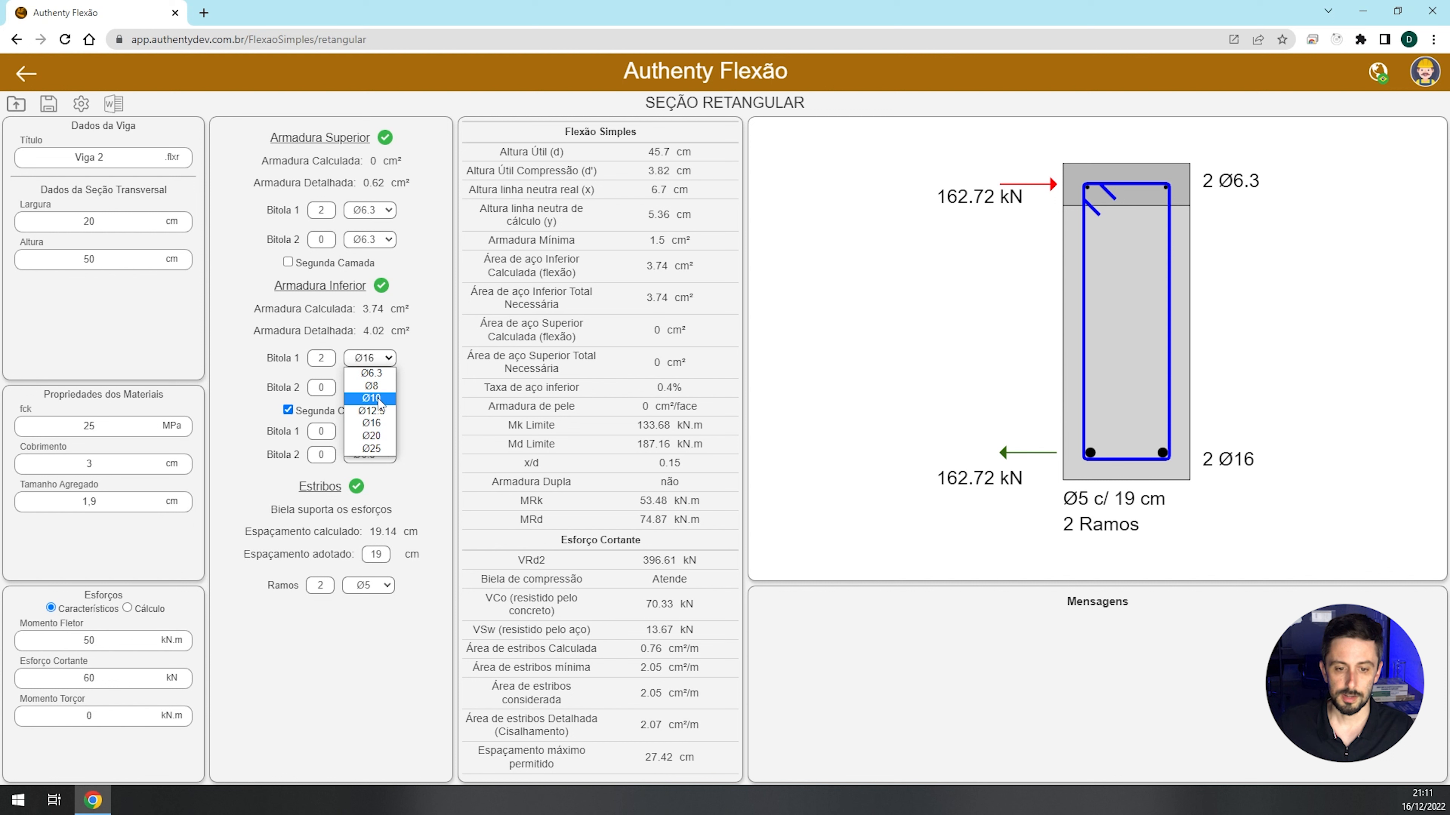
left_click(365, 397)
left_click(370, 358)
left_click(370, 417)
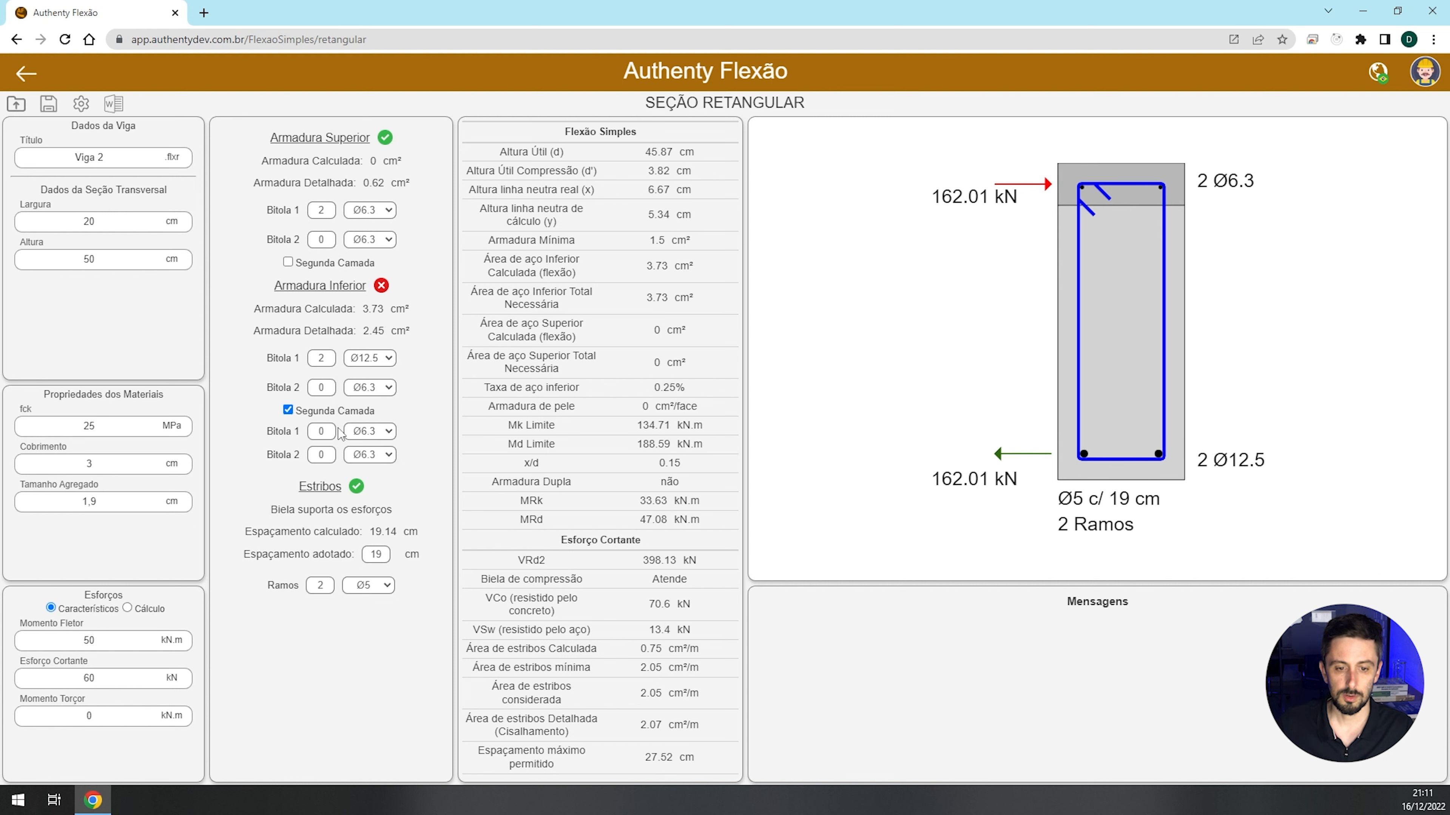
double_click(322, 431)
type("2")
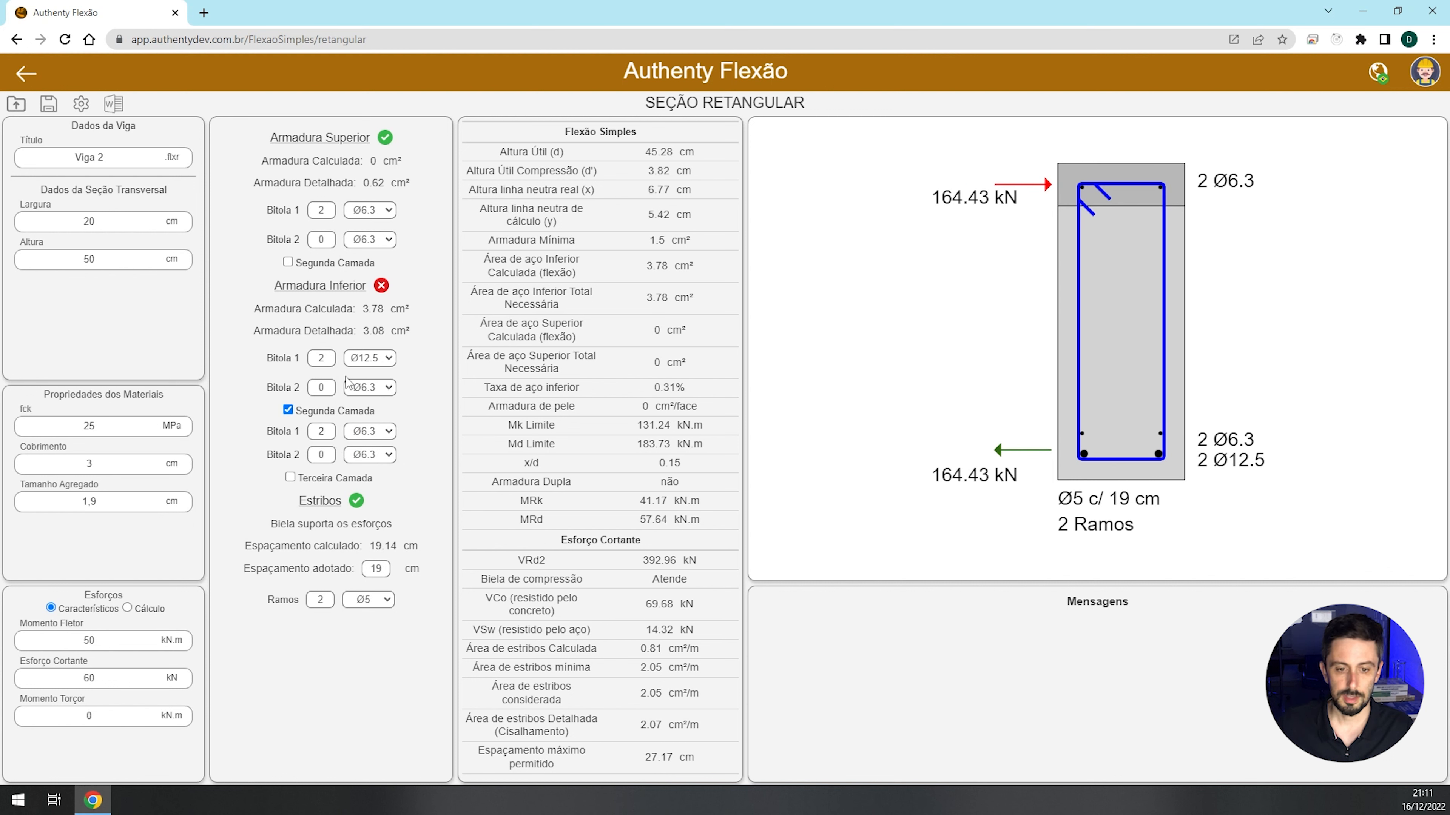
left_click(389, 433)
left_click(383, 471)
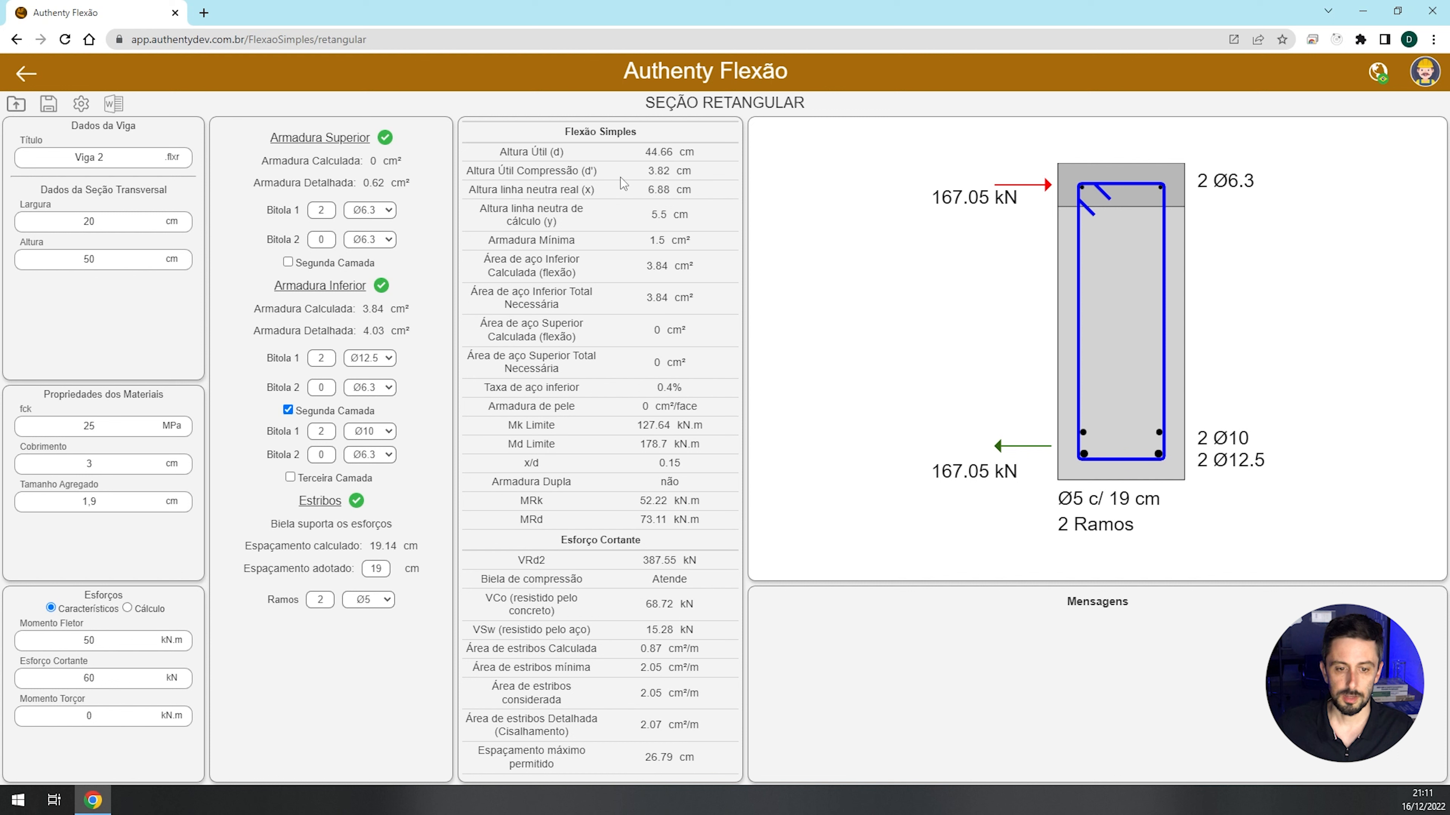
- Disable the second layer of the bottom reinforcement and set its Bitola 1 back to Ø16
left_click(288, 410)
left_click(392, 360)
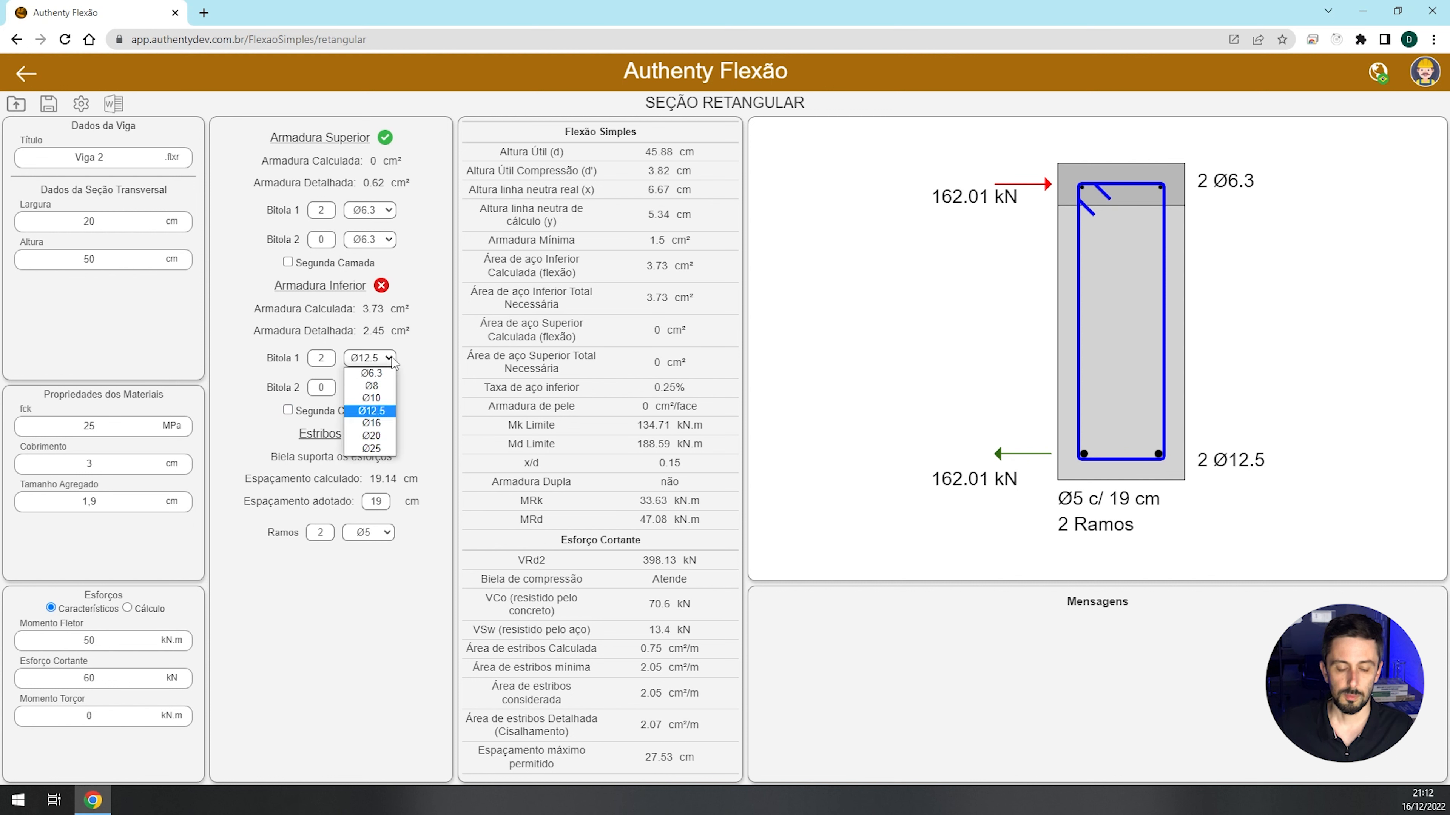
left_click(303, 415)
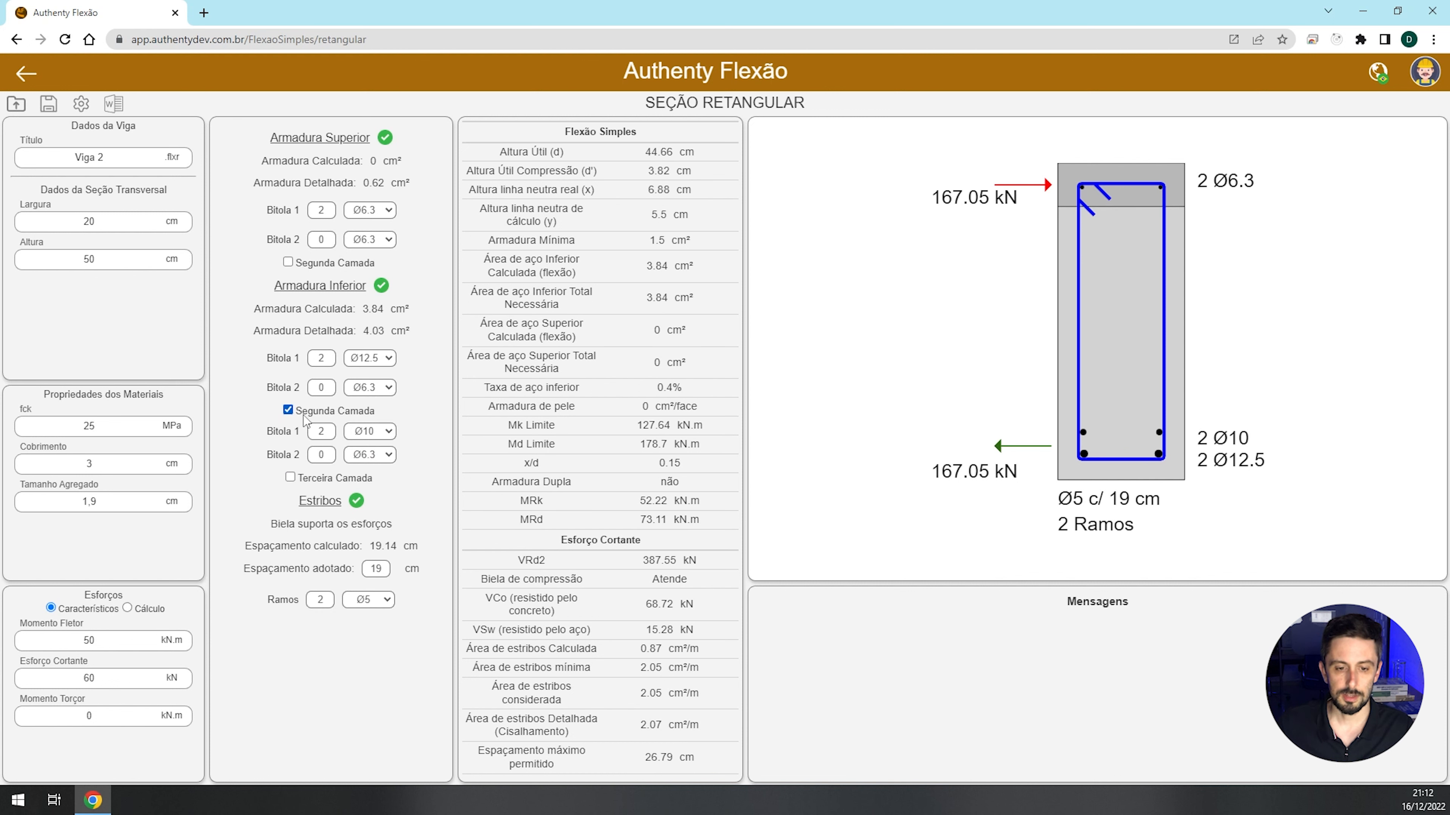
left_click(304, 417)
left_click(392, 359)
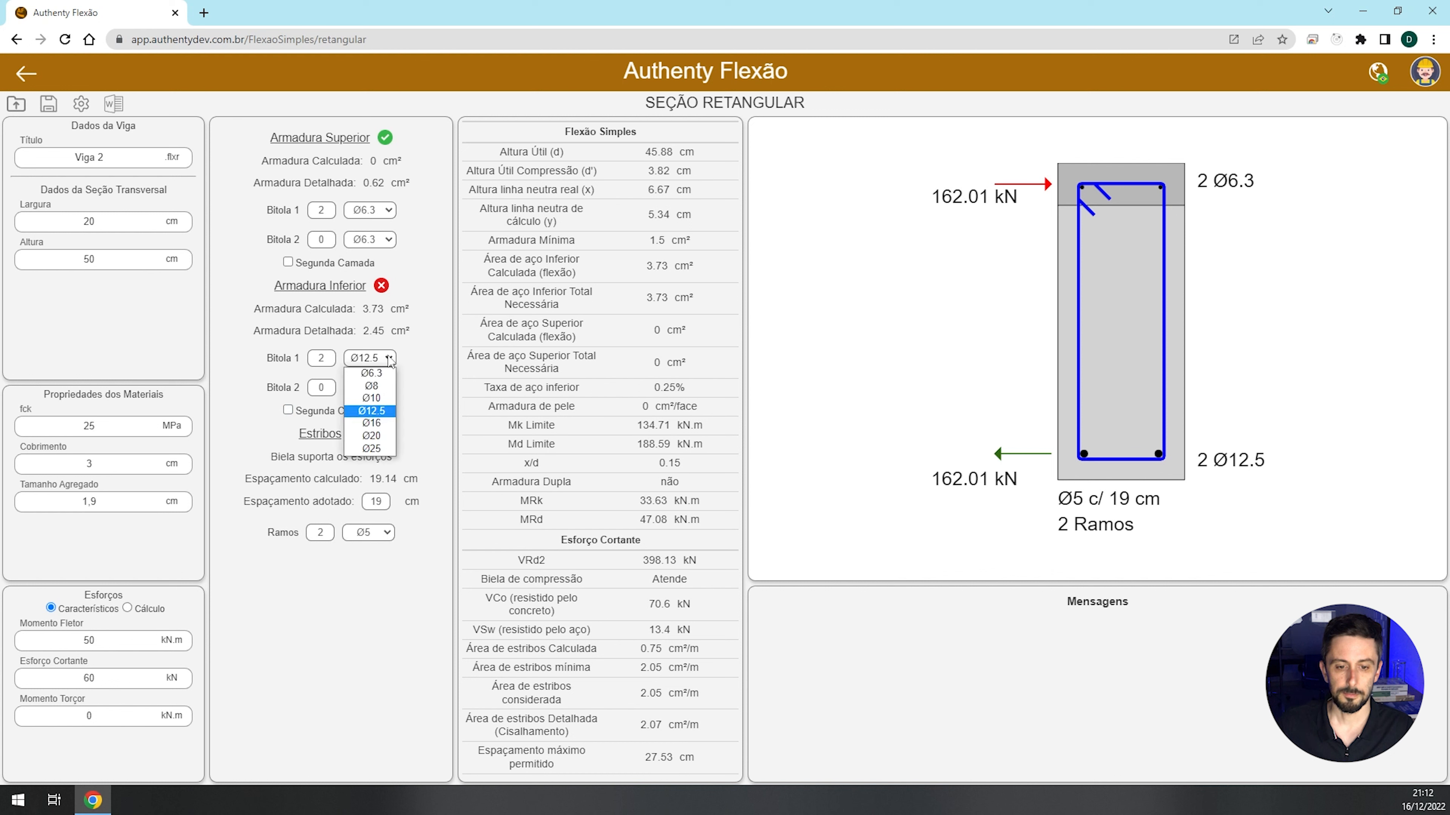
left_click(373, 424)
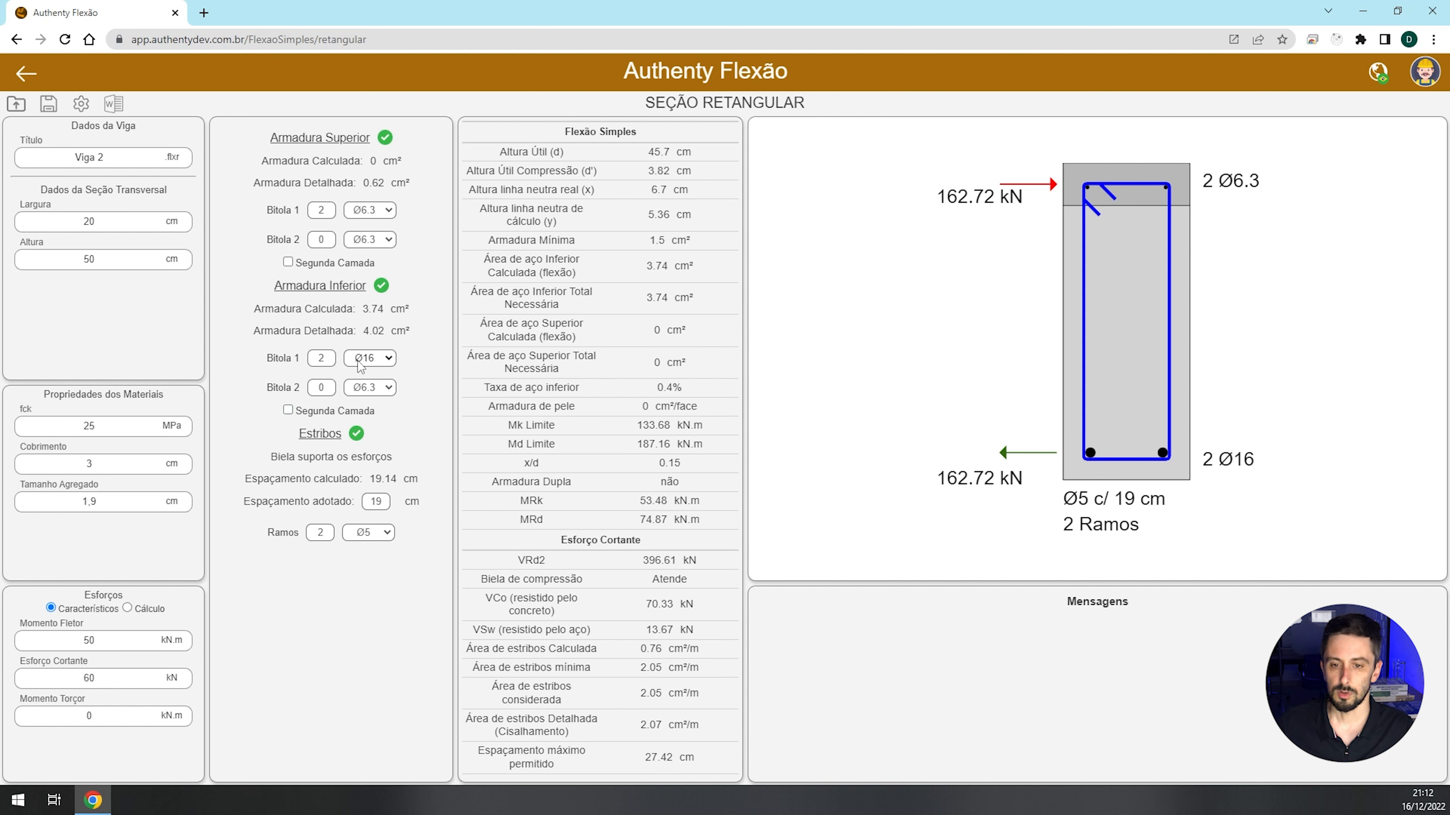
- Set the bending moment to 150 kN.m and examine the messages and the calculated stirrup spacing
left_click_drag(649, 152, 693, 157)
left_click(690, 157)
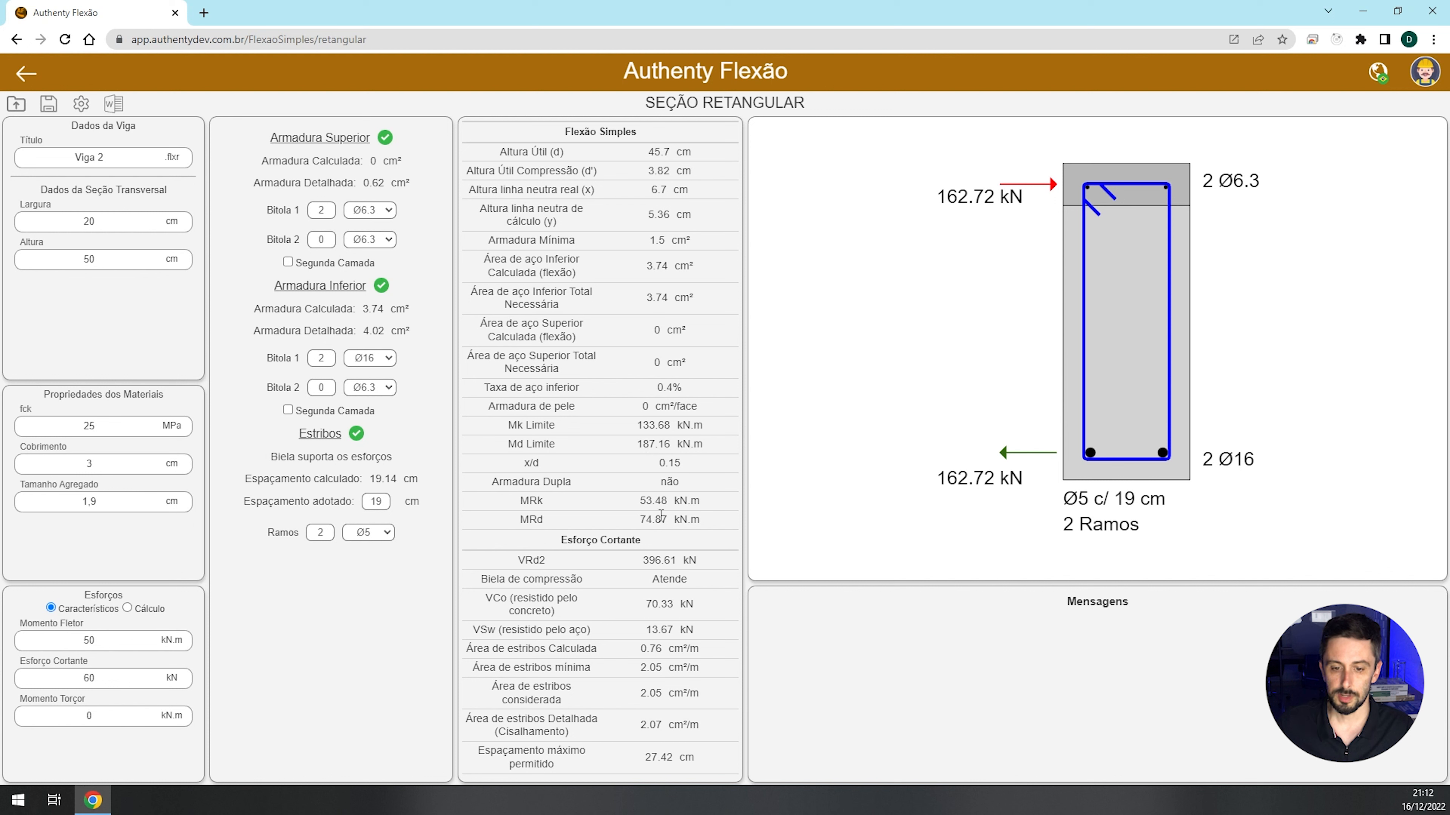
left_click_drag(110, 643, 20, 644)
type("150")
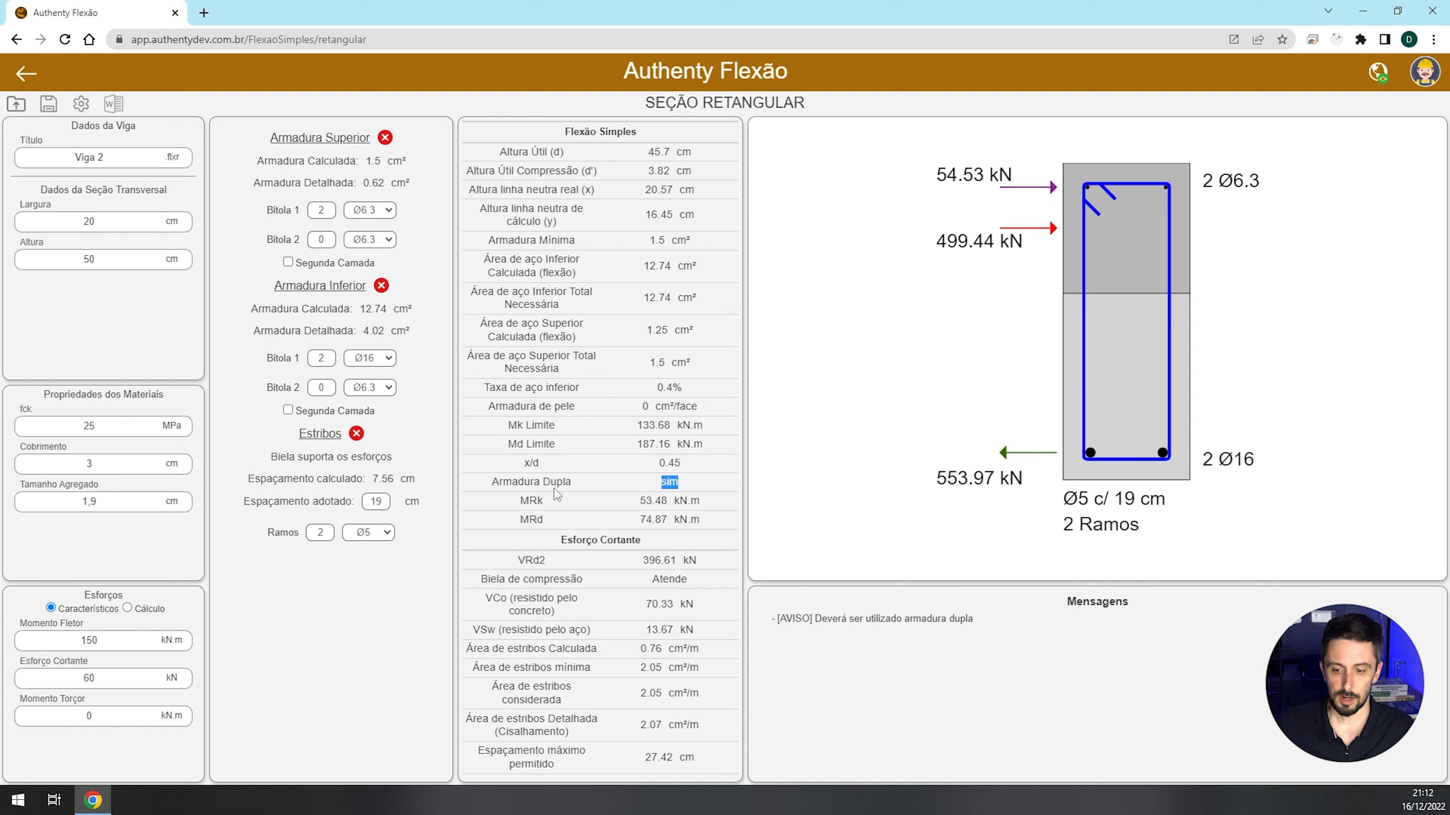
left_click_drag(808, 622, 895, 624)
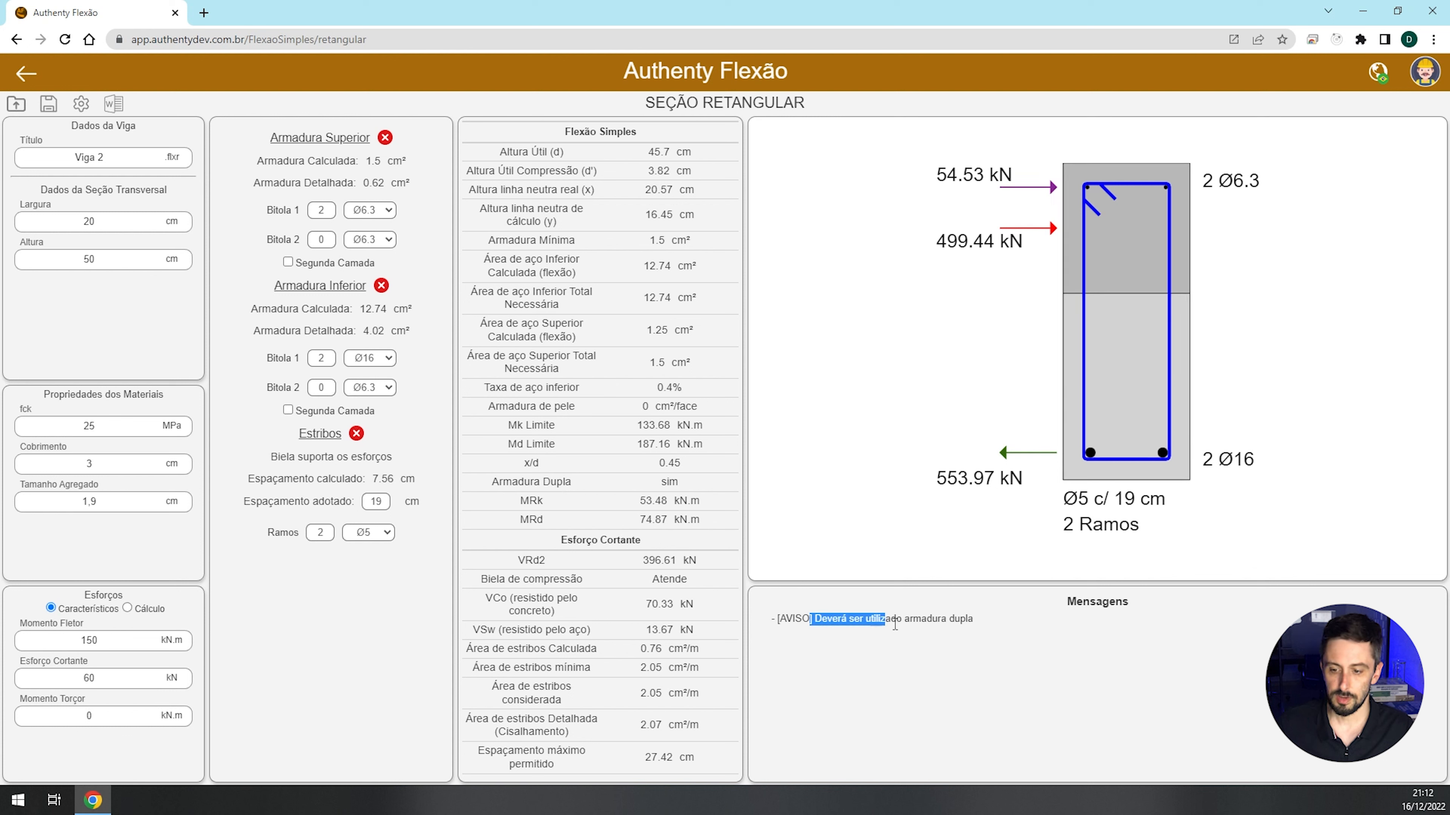
left_click(947, 628)
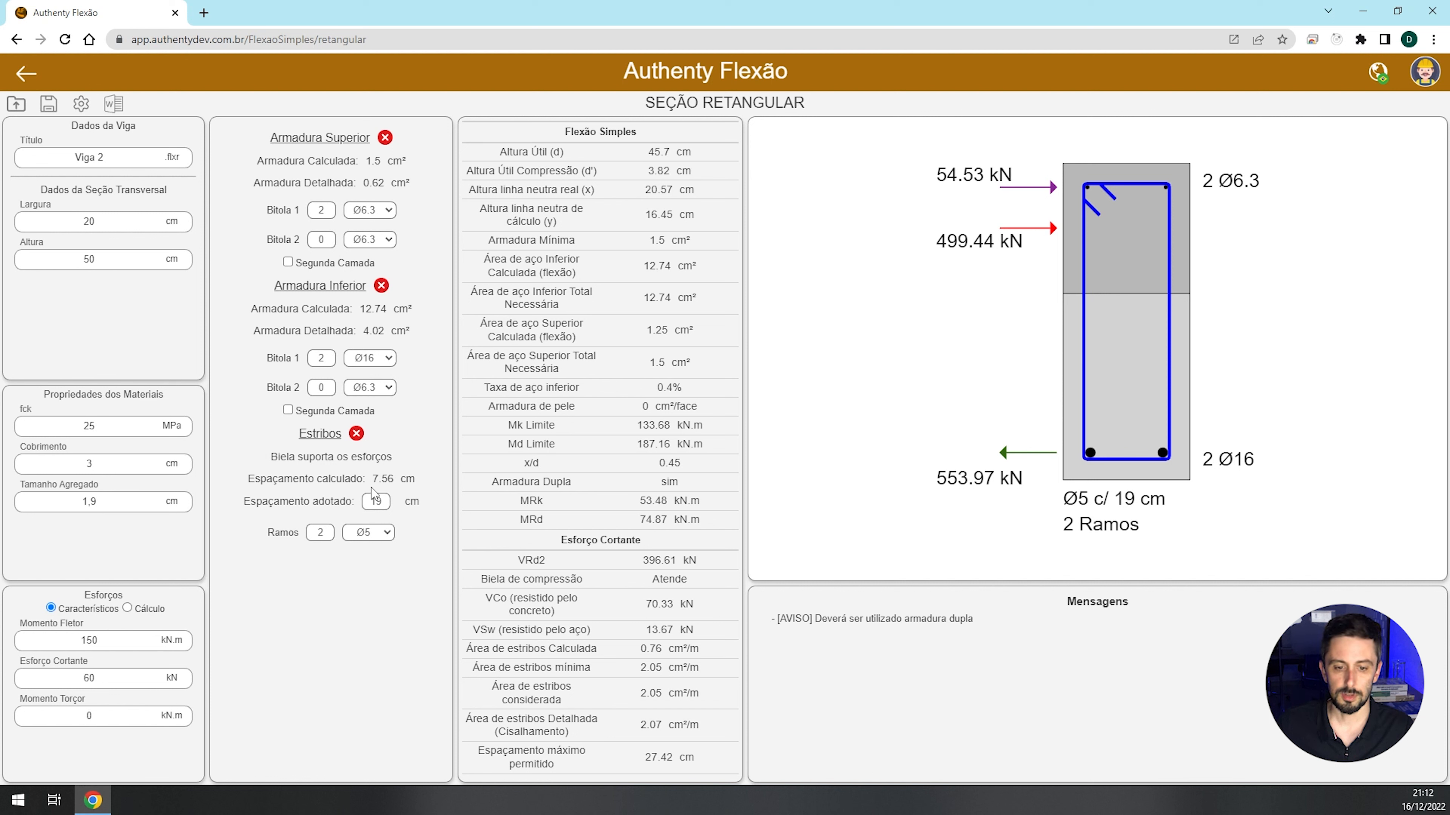
left_click_drag(373, 478, 399, 478)
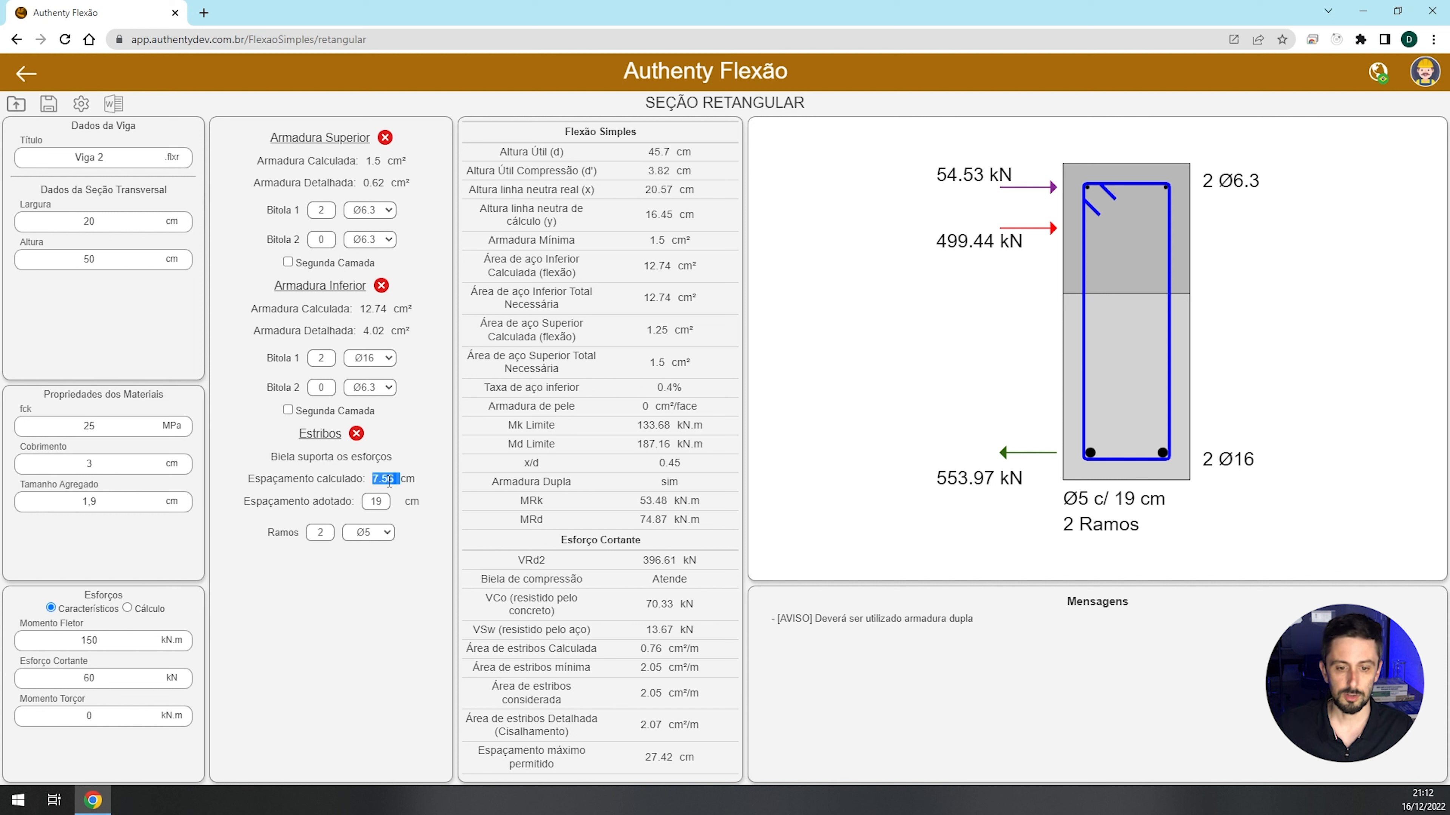
left_click(389, 482)
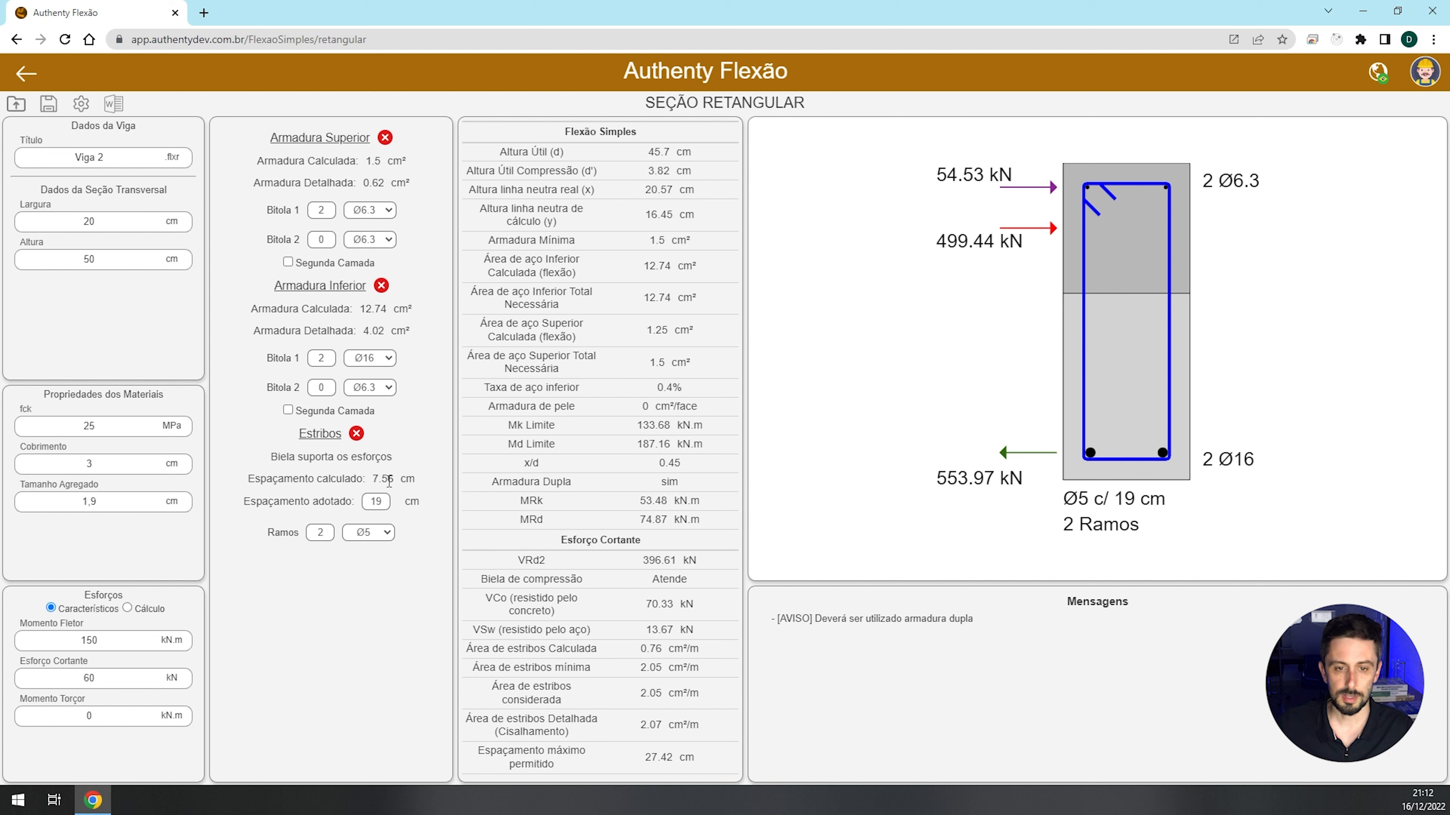
- Increase the top reinforcement's Bitola 1 diameter to Ø10 and finally to Ø12.5
left_click(381, 210)
left_click(380, 252)
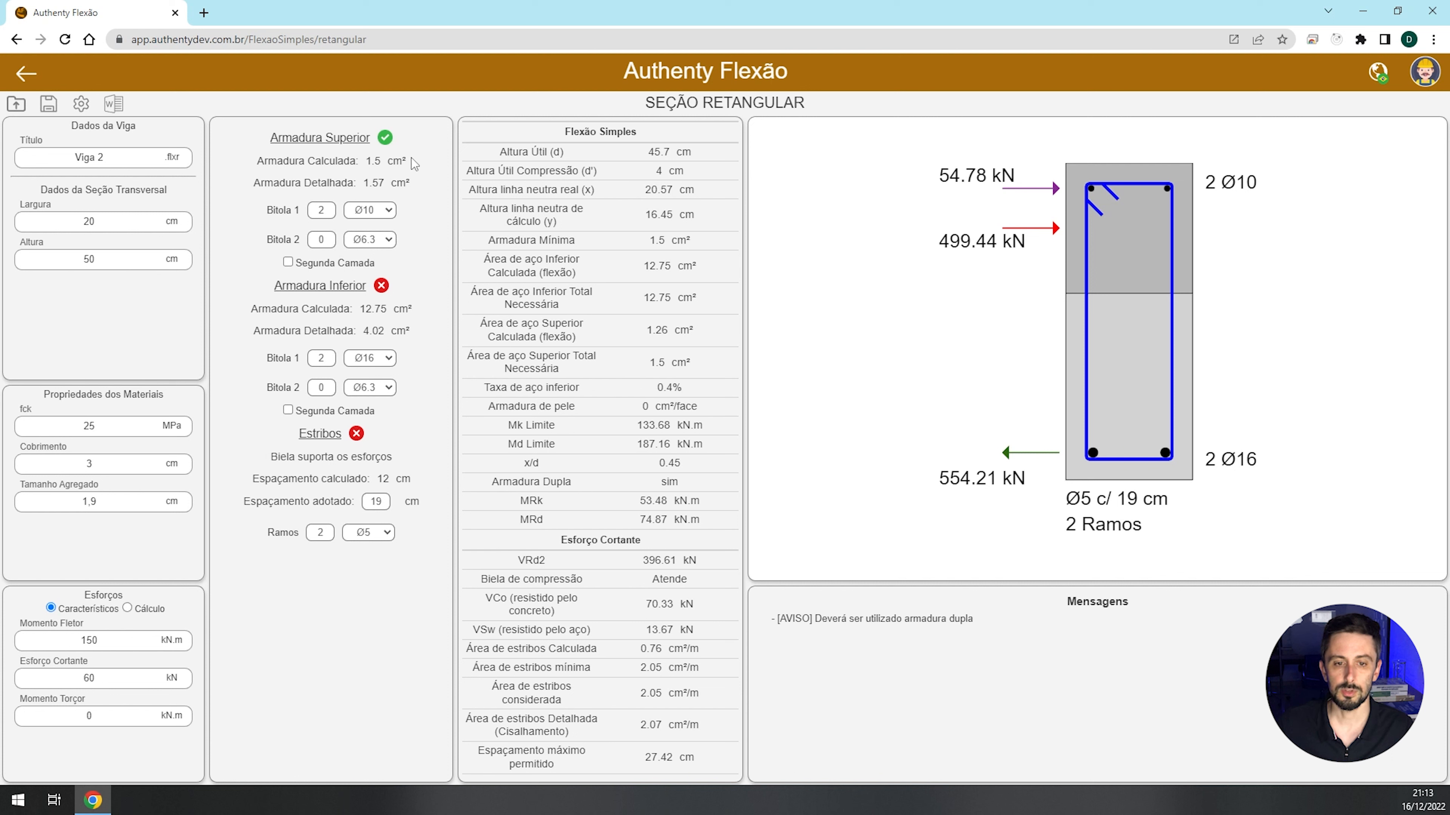
left_click(387, 211)
left_click(380, 265)
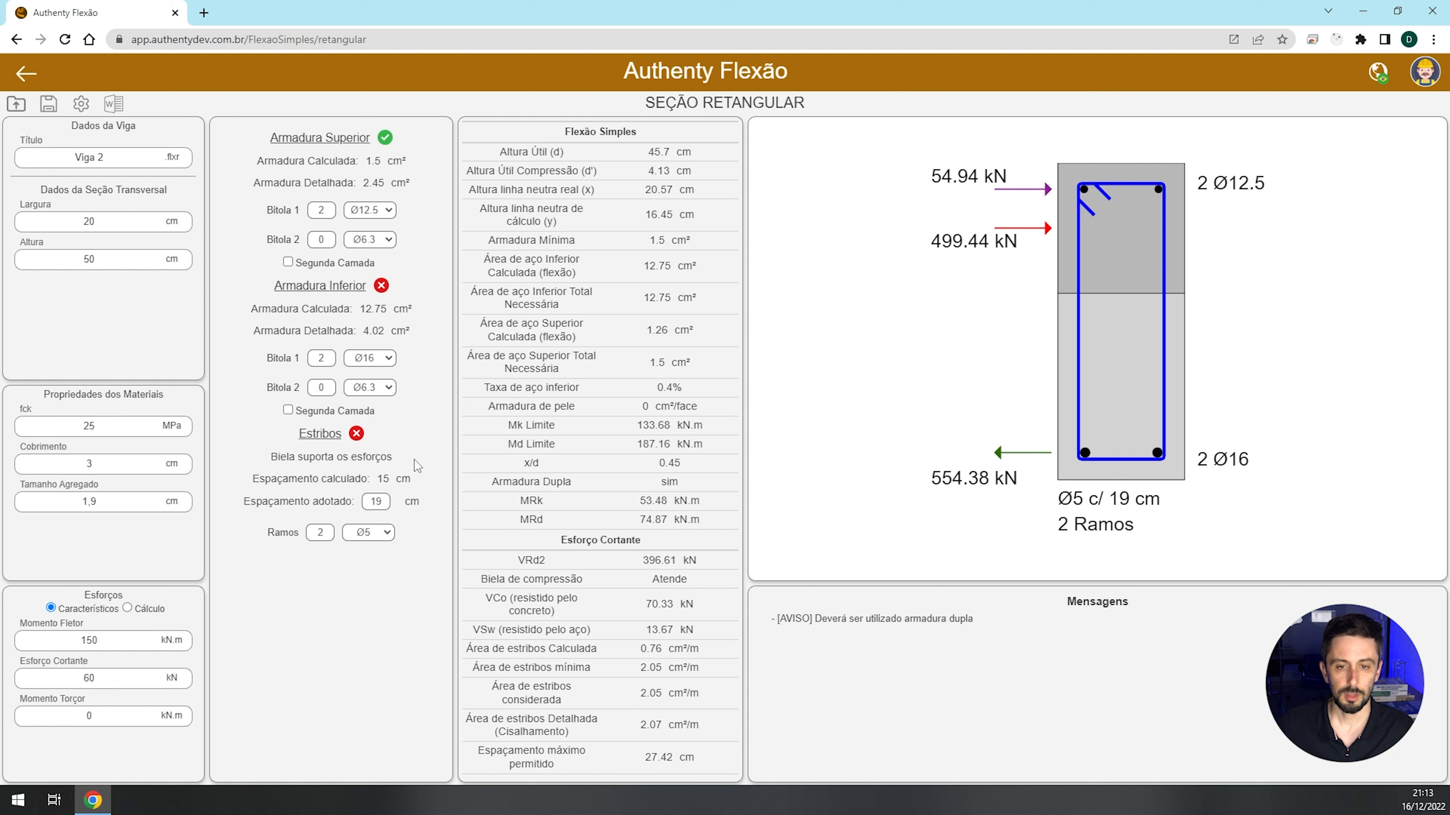
- Set the bending moment back to 50 kN.m
double_click(93, 641)
type("50")
- Try a torsional moment of 5 kN.m and reset it to 0
double_click(57, 710)
type("5")
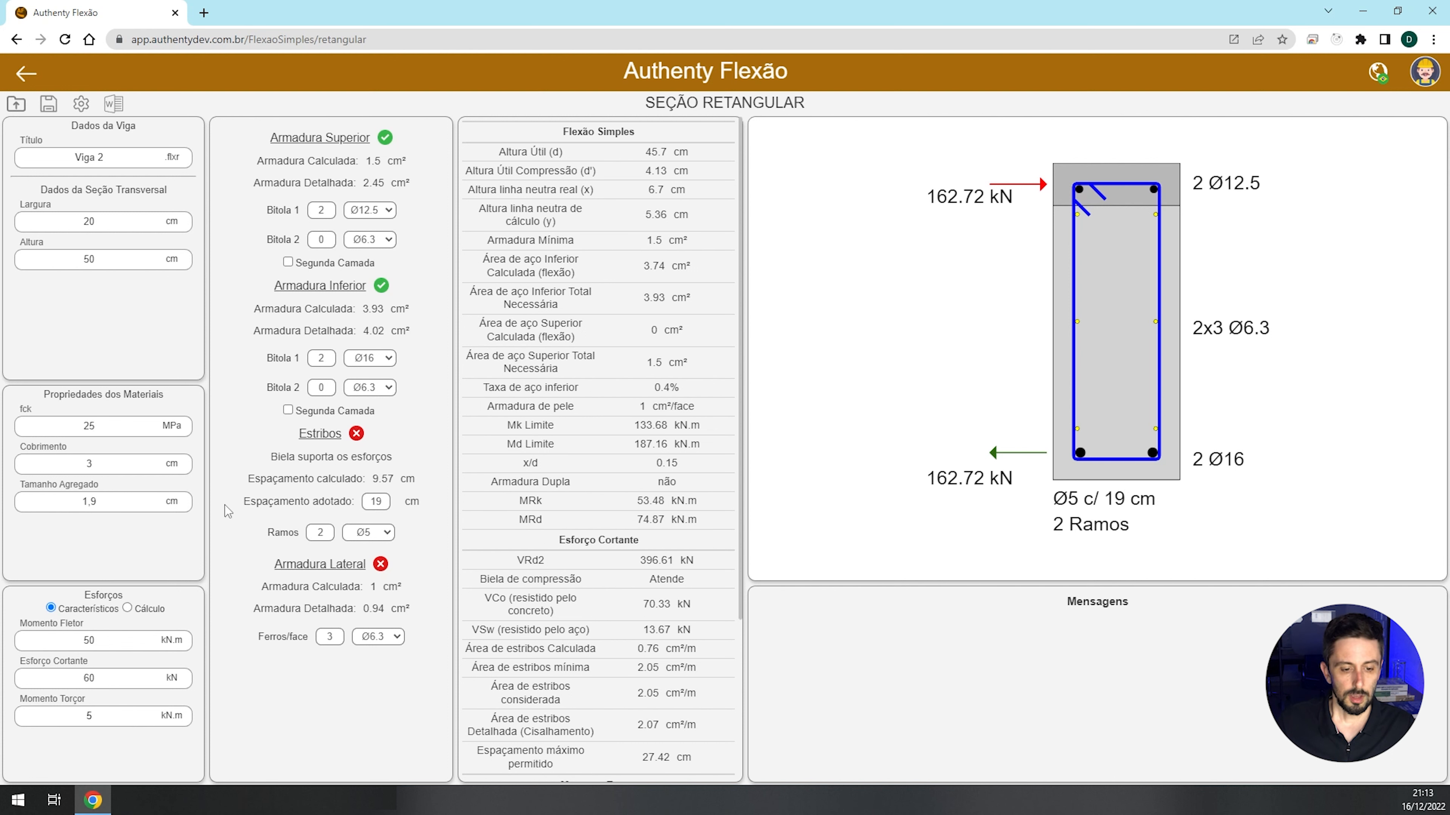
key("BackSpace")
type("0")
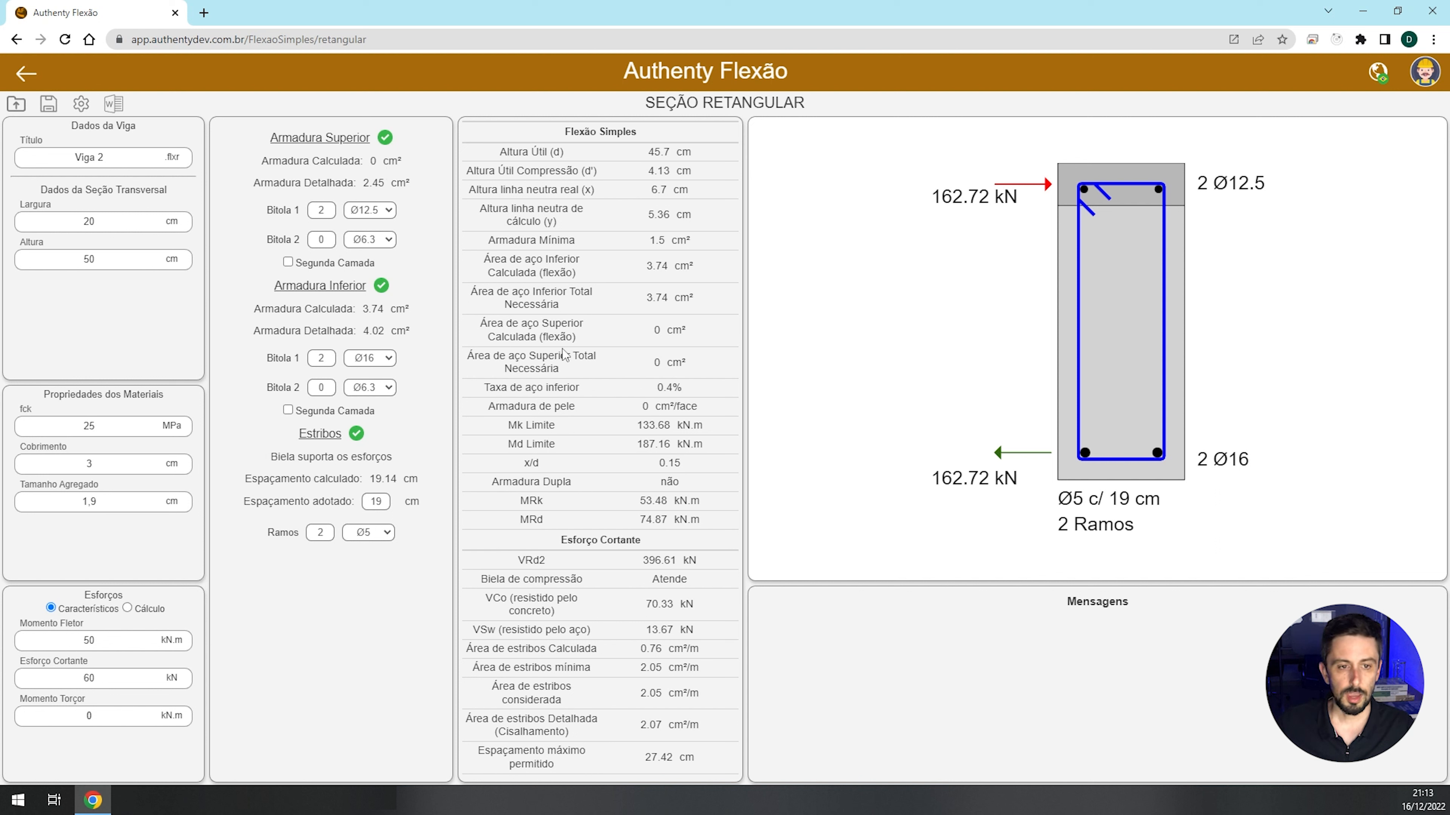
- Export the beam's calculation report to Word and open Viga 2_AuthFlexão.docx
left_click(121, 108)
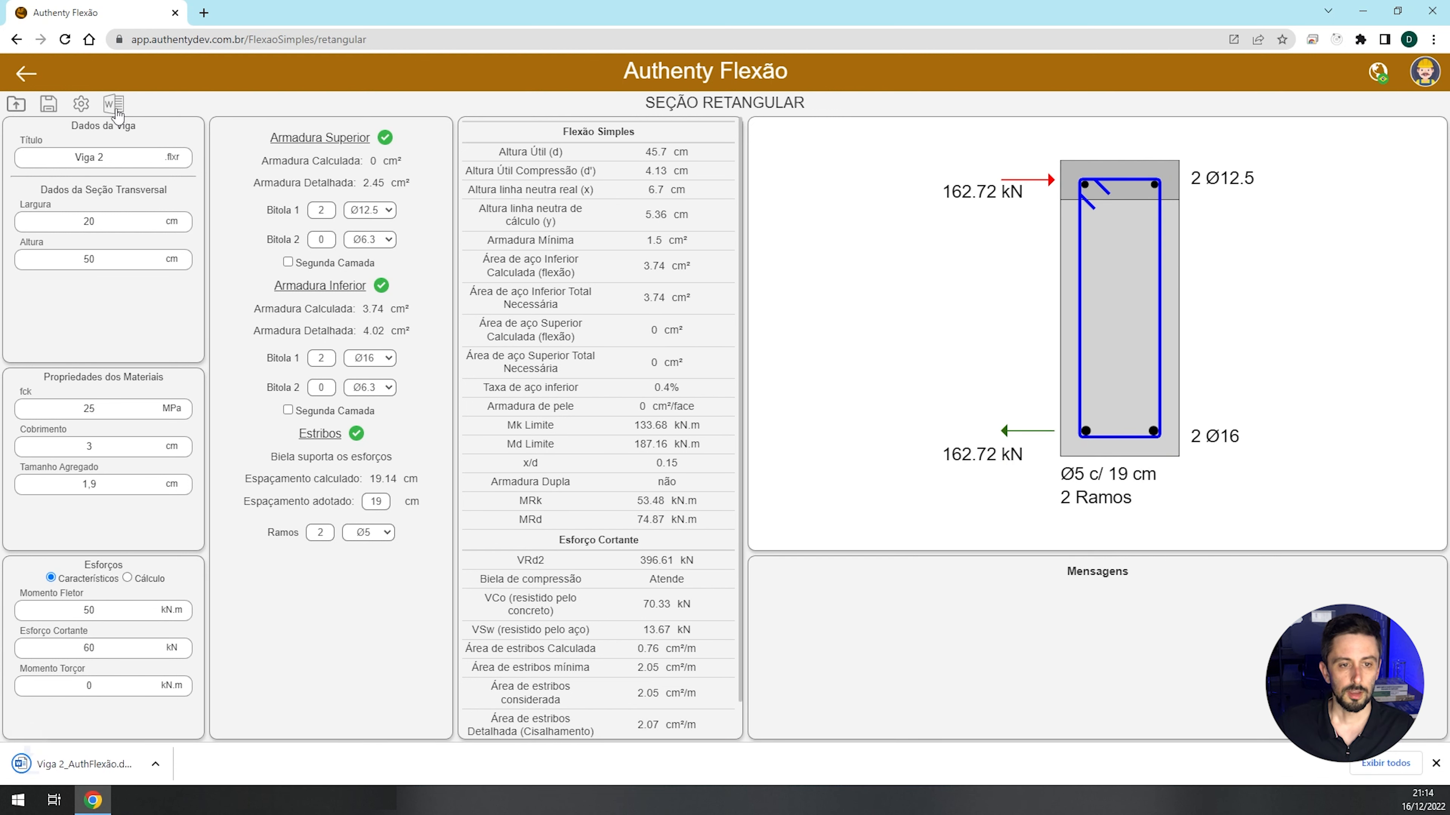
left_click(24, 763)
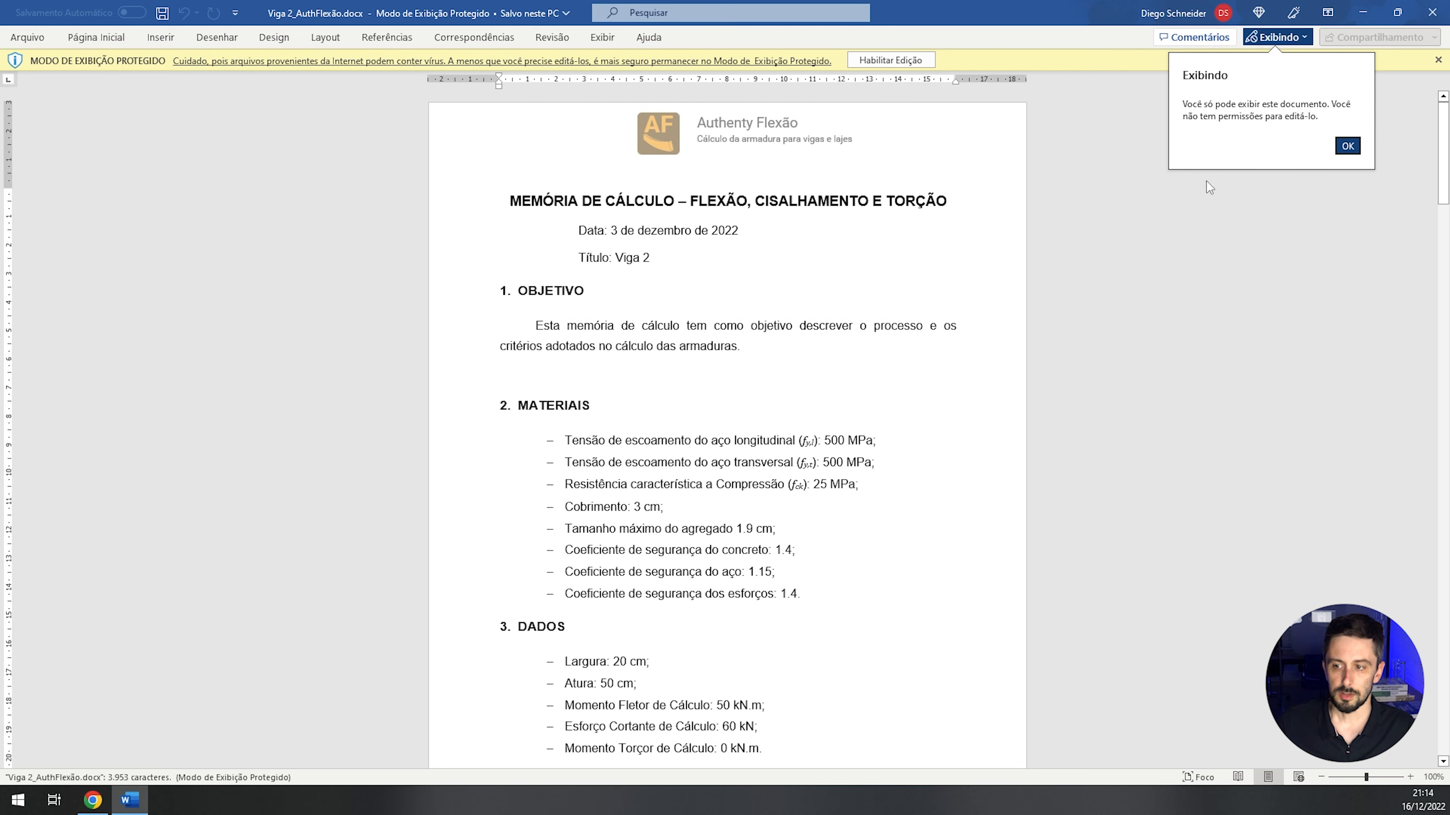
- Examine the report's title, objective, materials and data sections
scroll(543, 192, "down", 3)
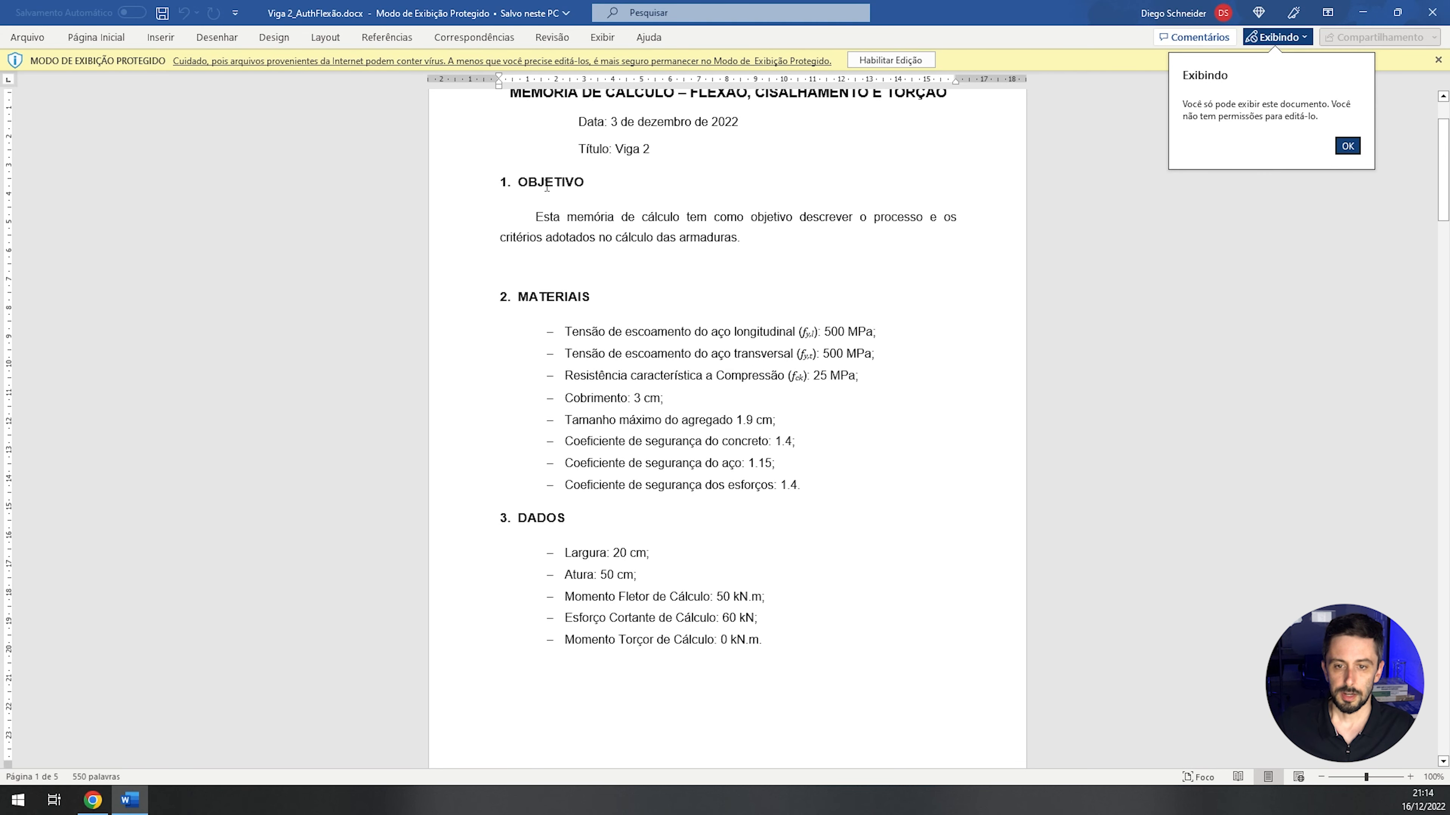
scroll(543, 191, "up", 2)
left_click(654, 226)
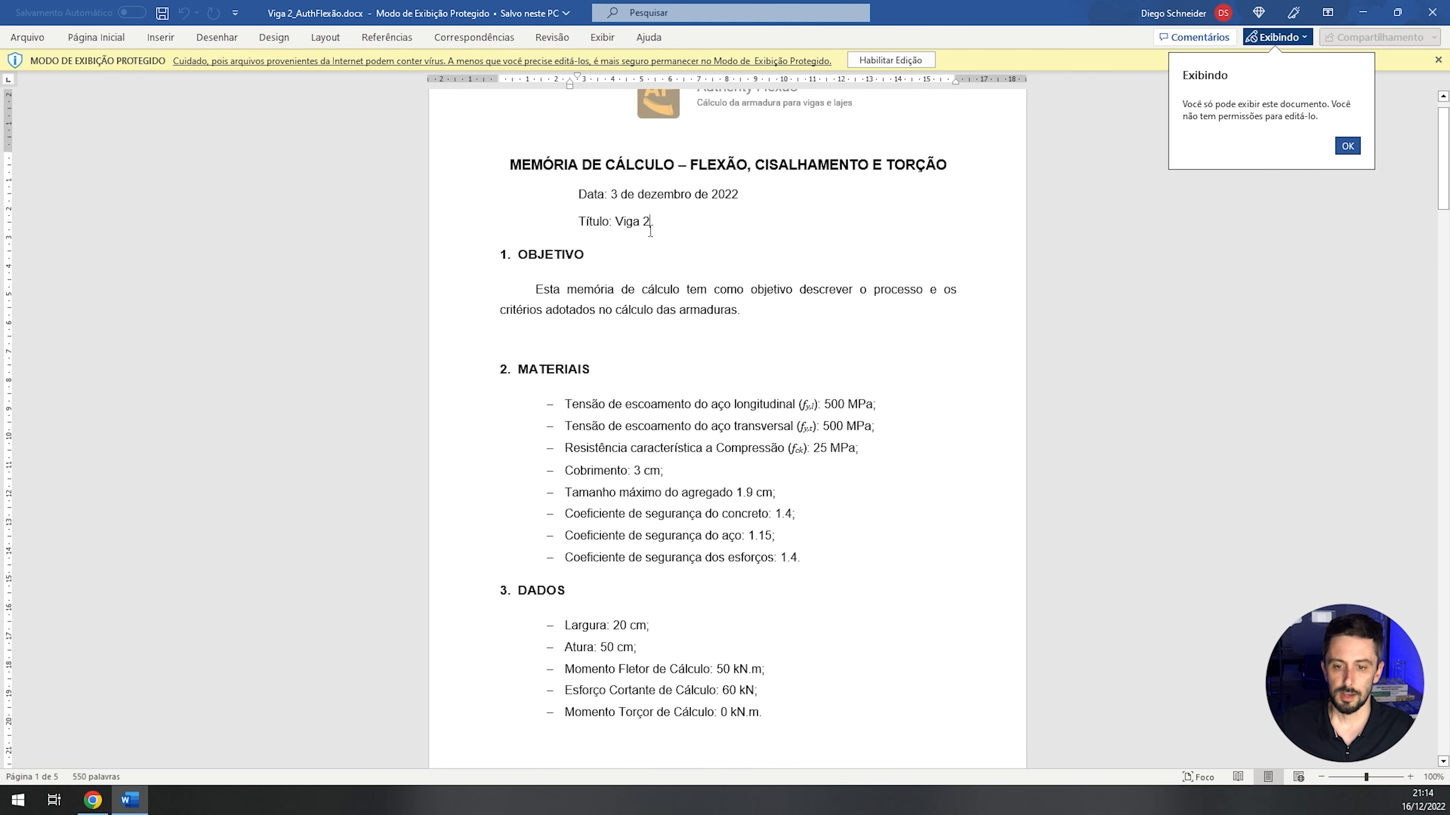
scroll(687, 329, "down", 2)
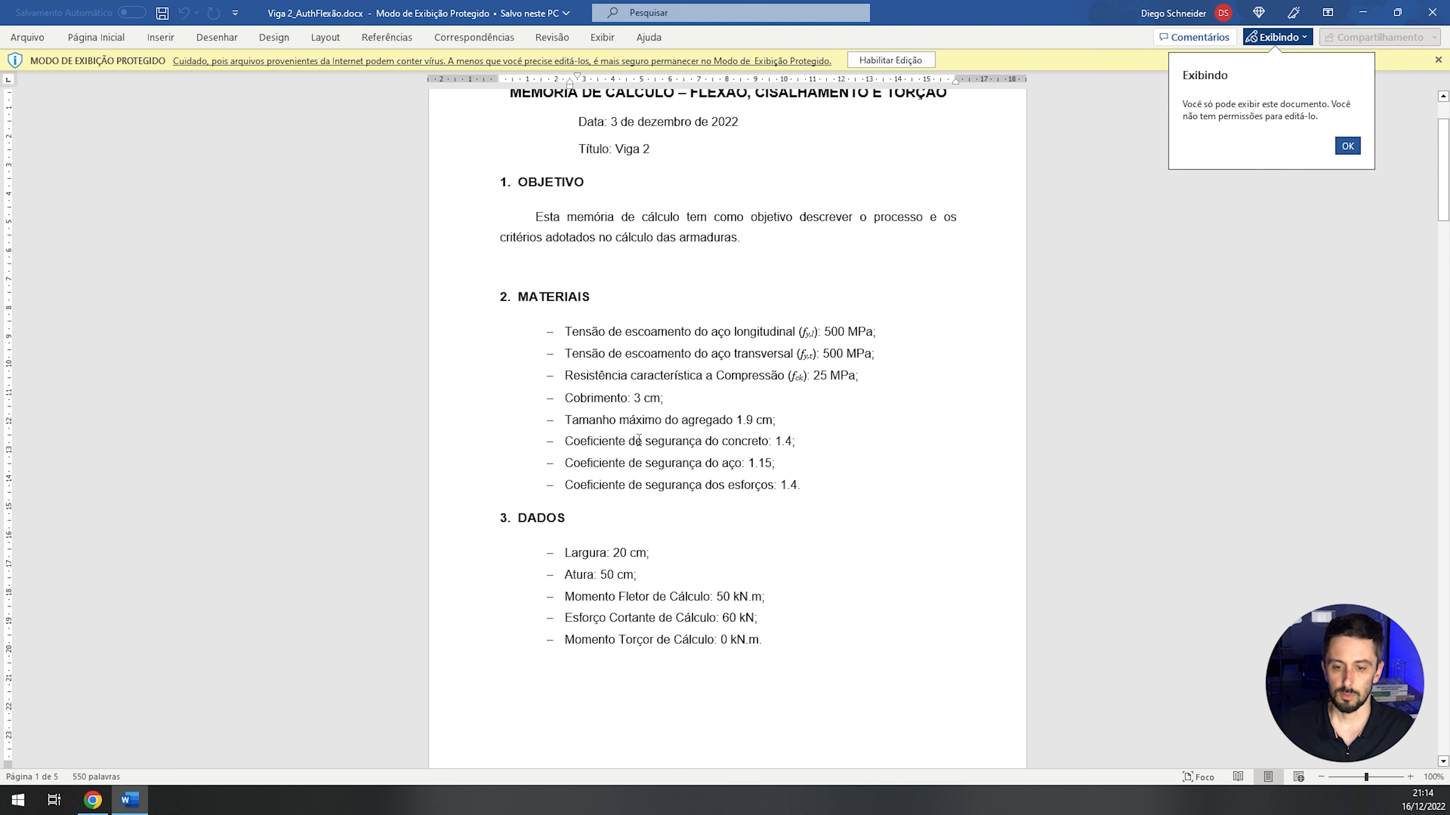
scroll(760, 469, "down", 6)
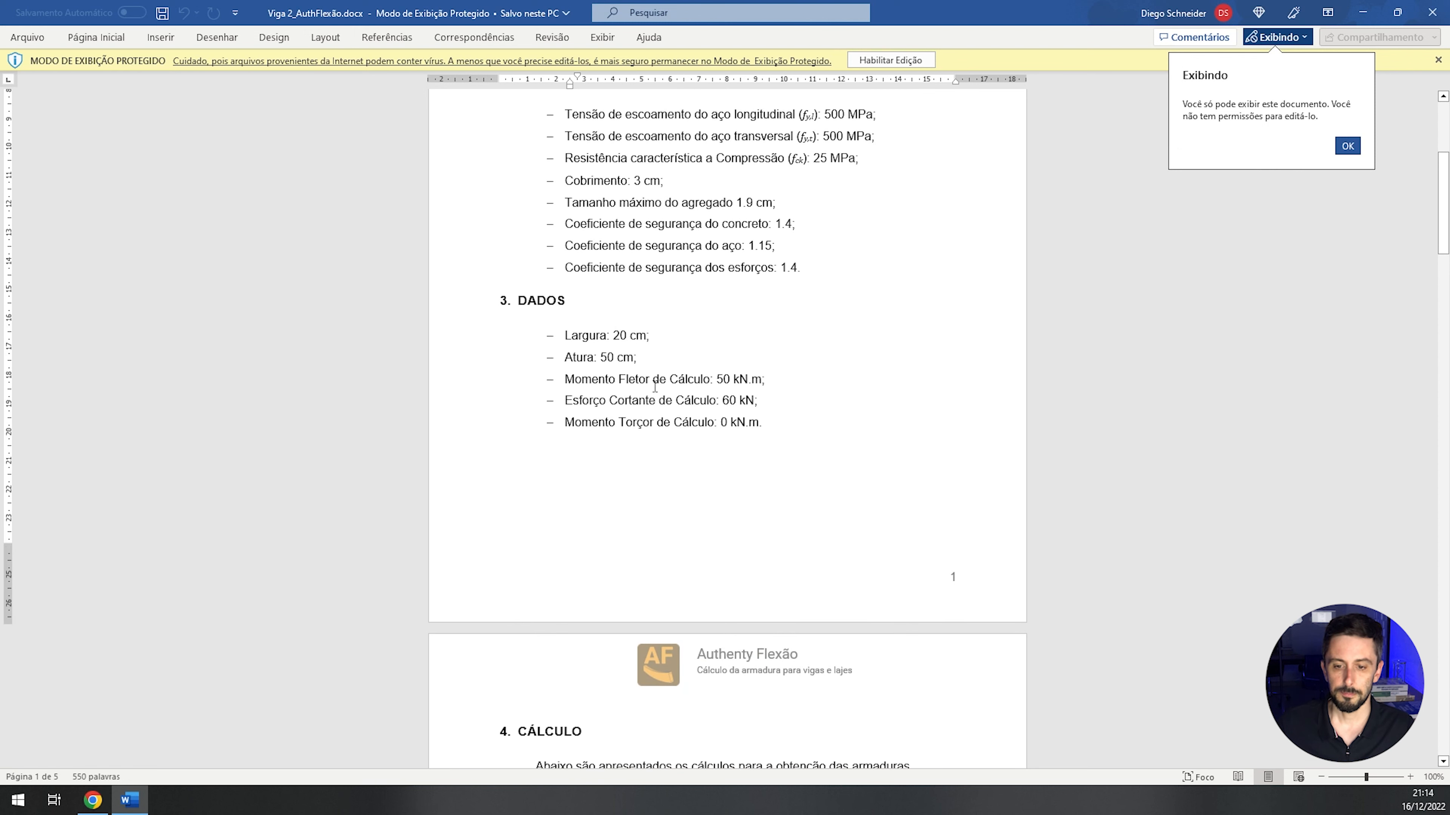
- Examine the report's calculation section, checking the formulas and results in table 4.1 Flexão
scroll(677, 398, "down", 15)
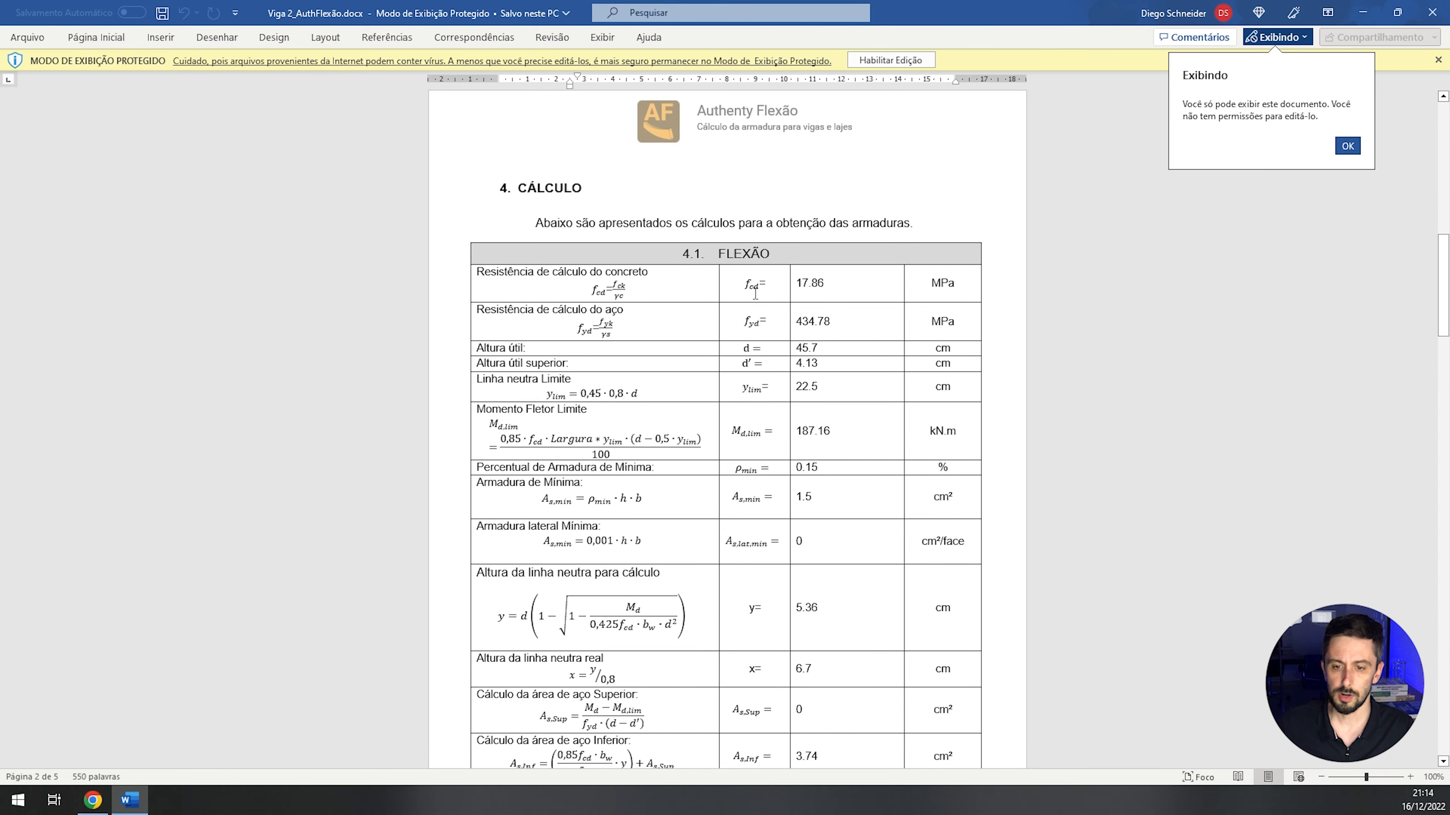
left_click(688, 294)
left_click(805, 285)
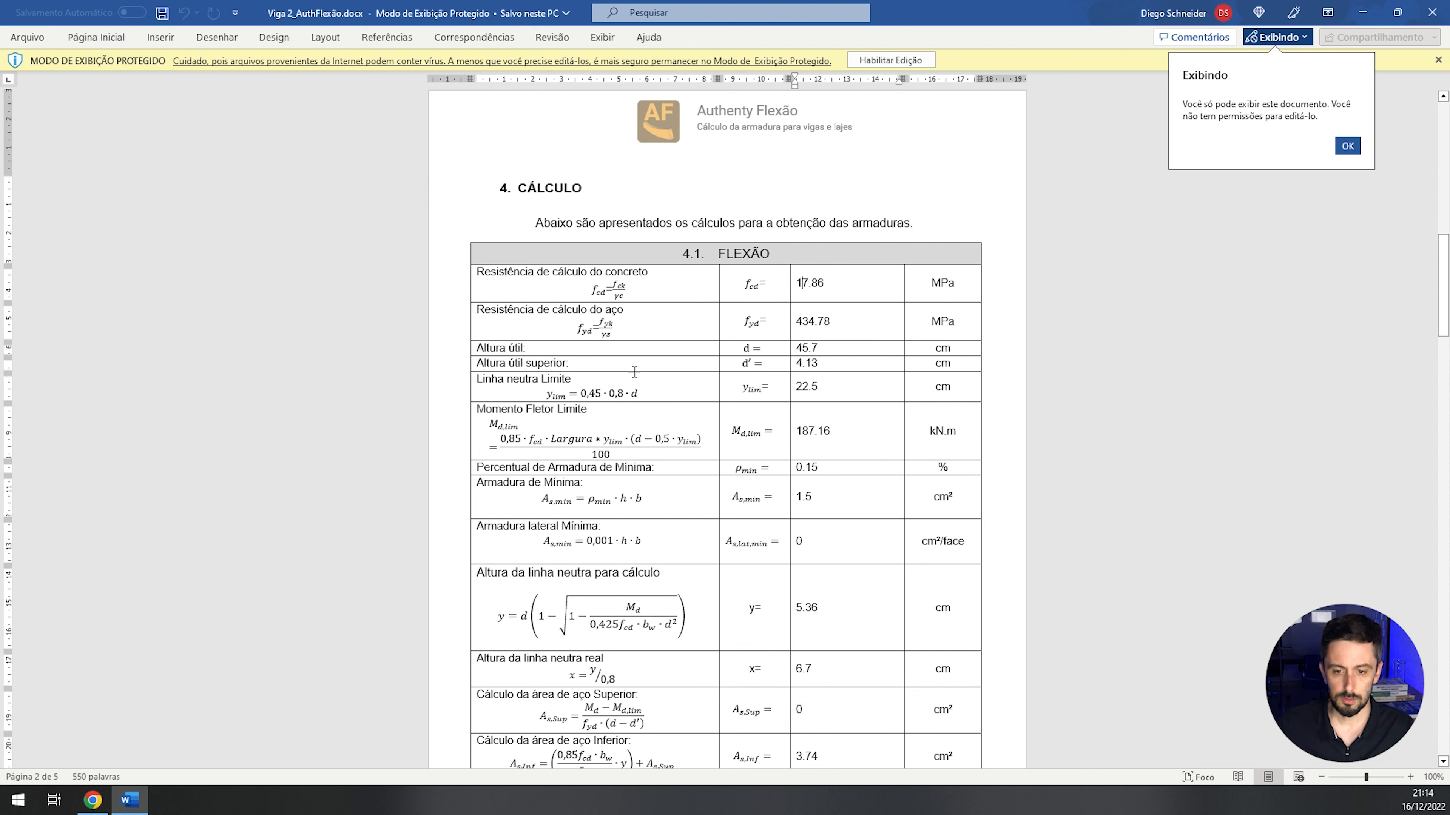
left_click(634, 349)
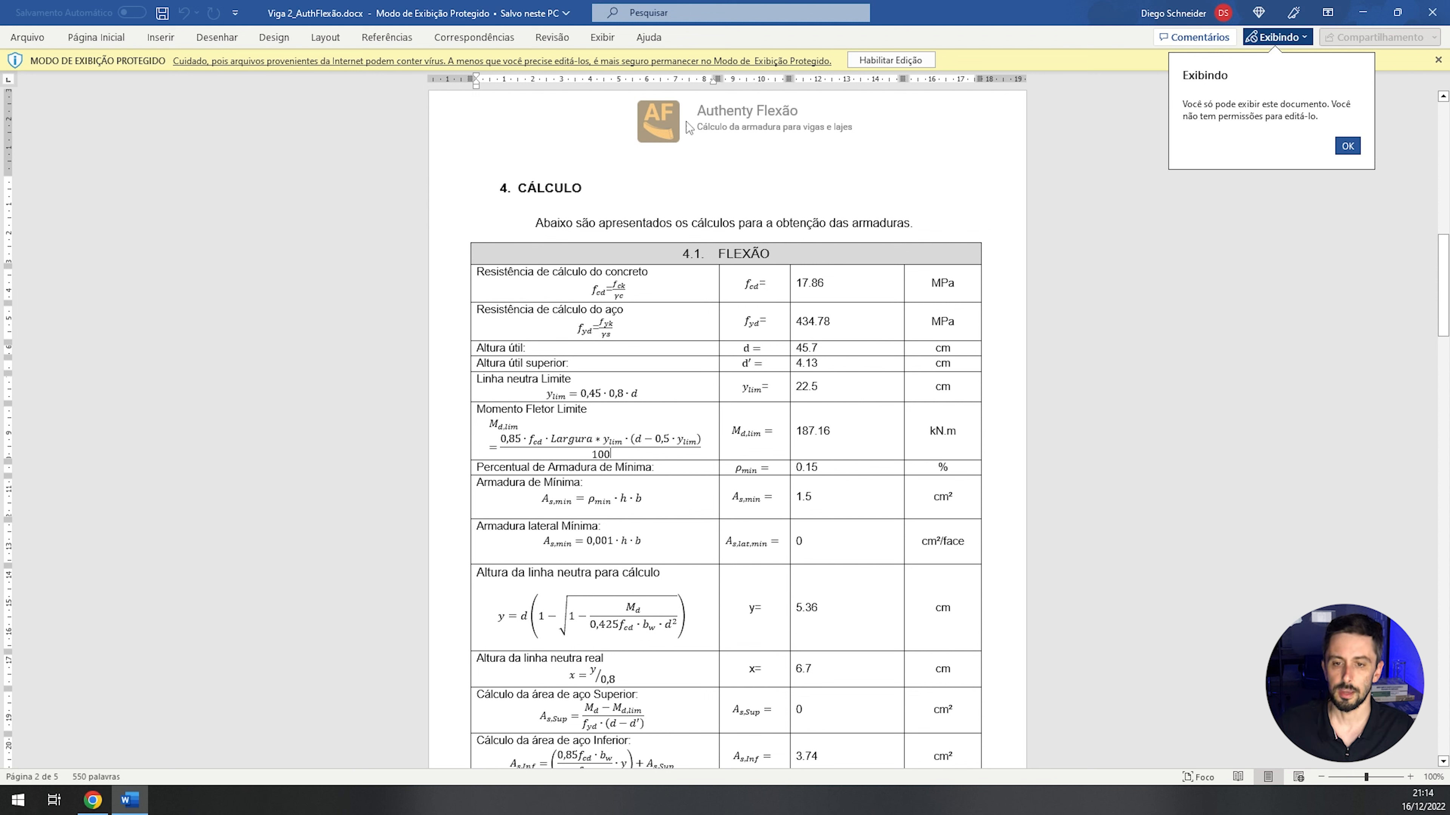
left_click(649, 128)
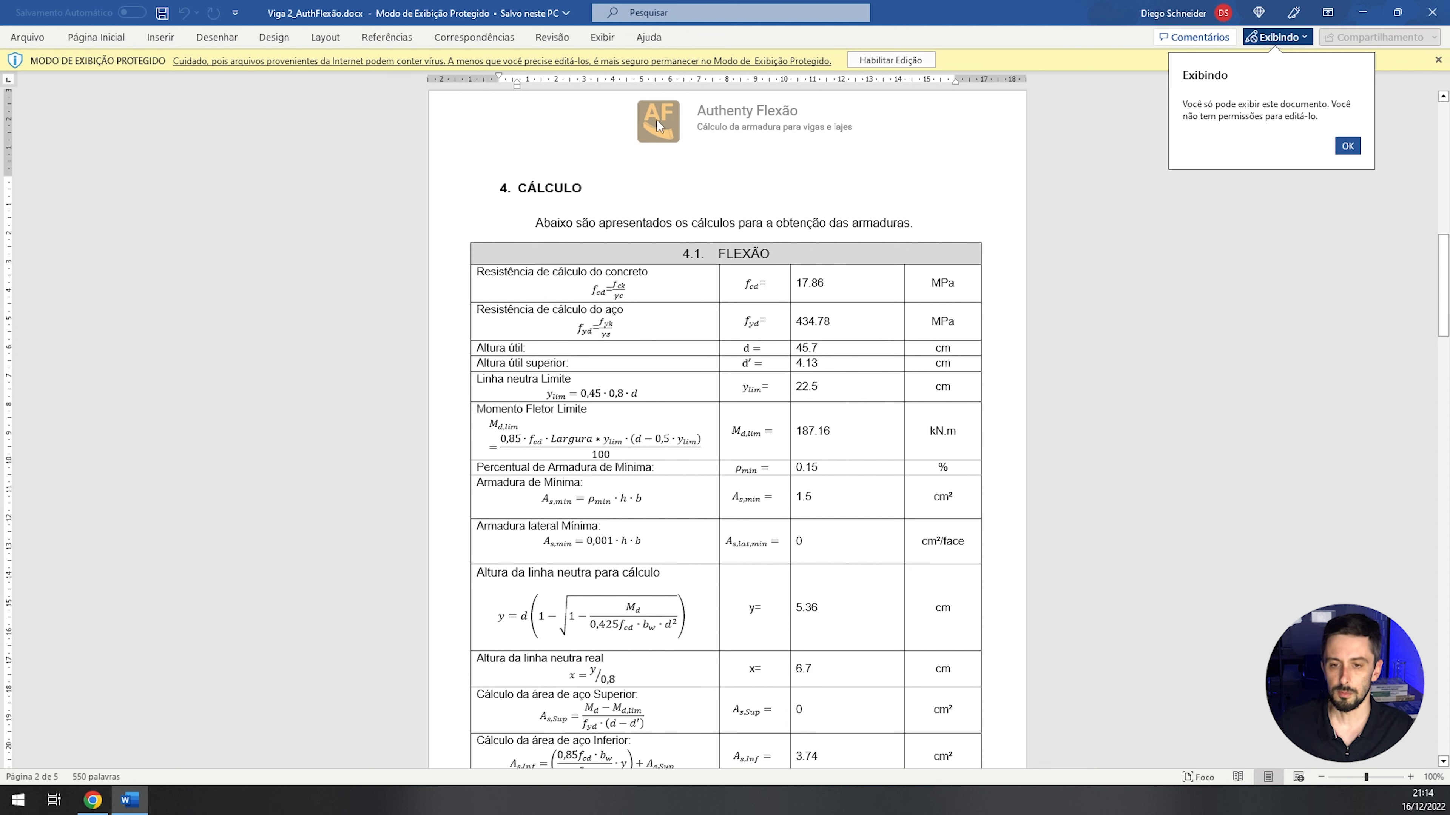
scroll(679, 274, "down", 3)
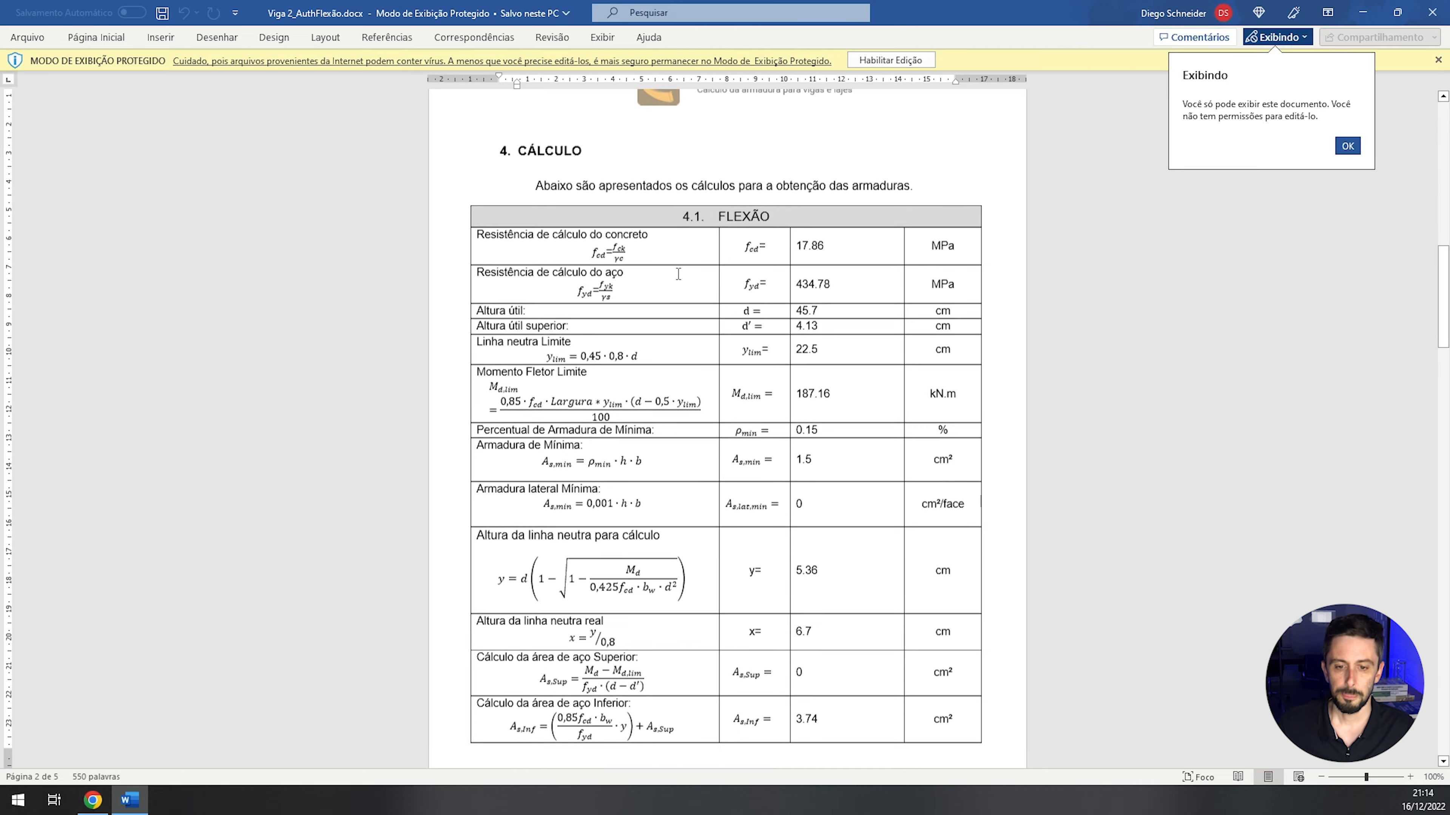
scroll(585, 213, "down", 7)
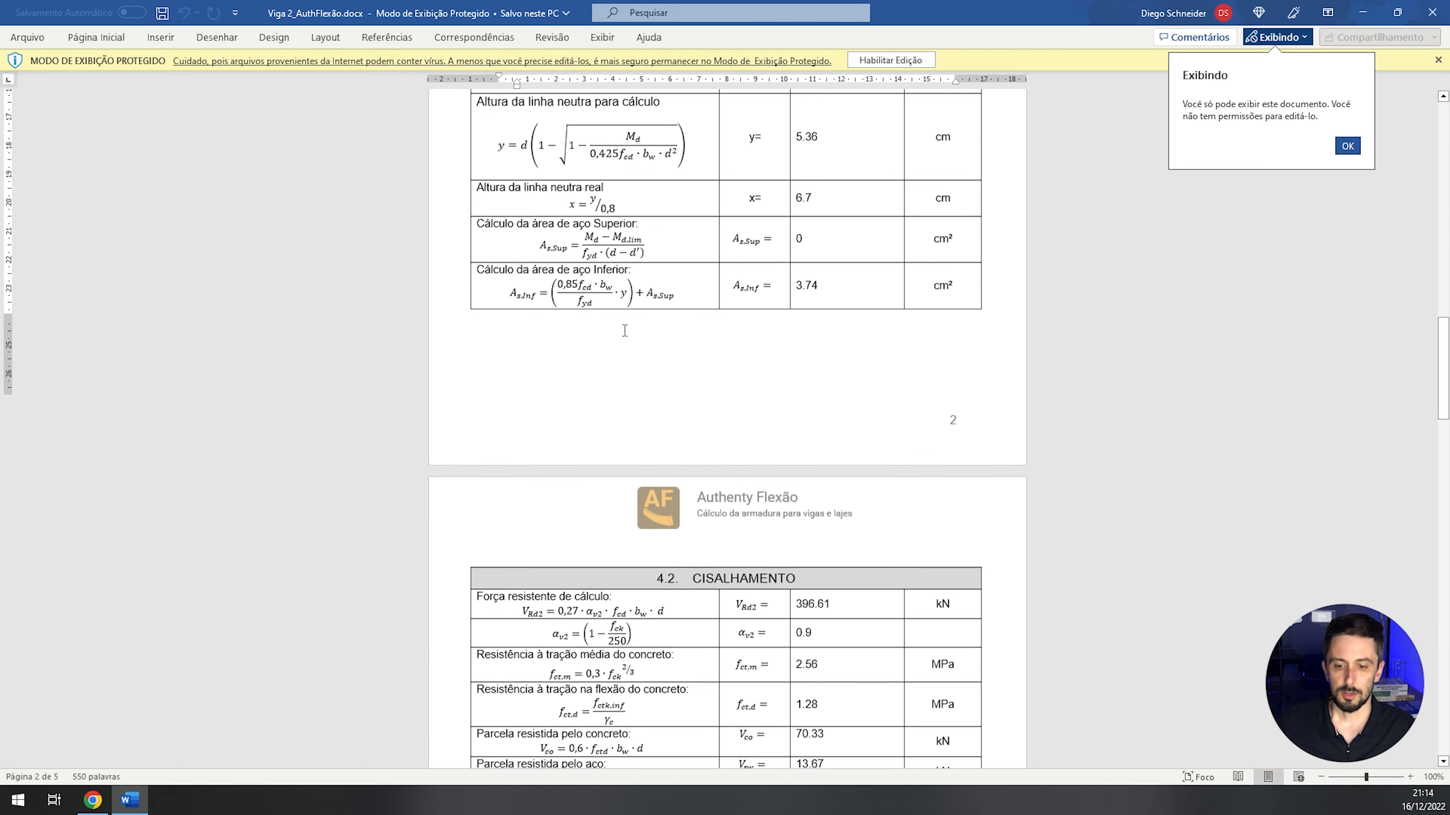
scroll(690, 362, "up", 2)
- Review the report's shear, torsion, summary, illustration and responsibilities sections and close the Word document
scroll(690, 362, "down", 17)
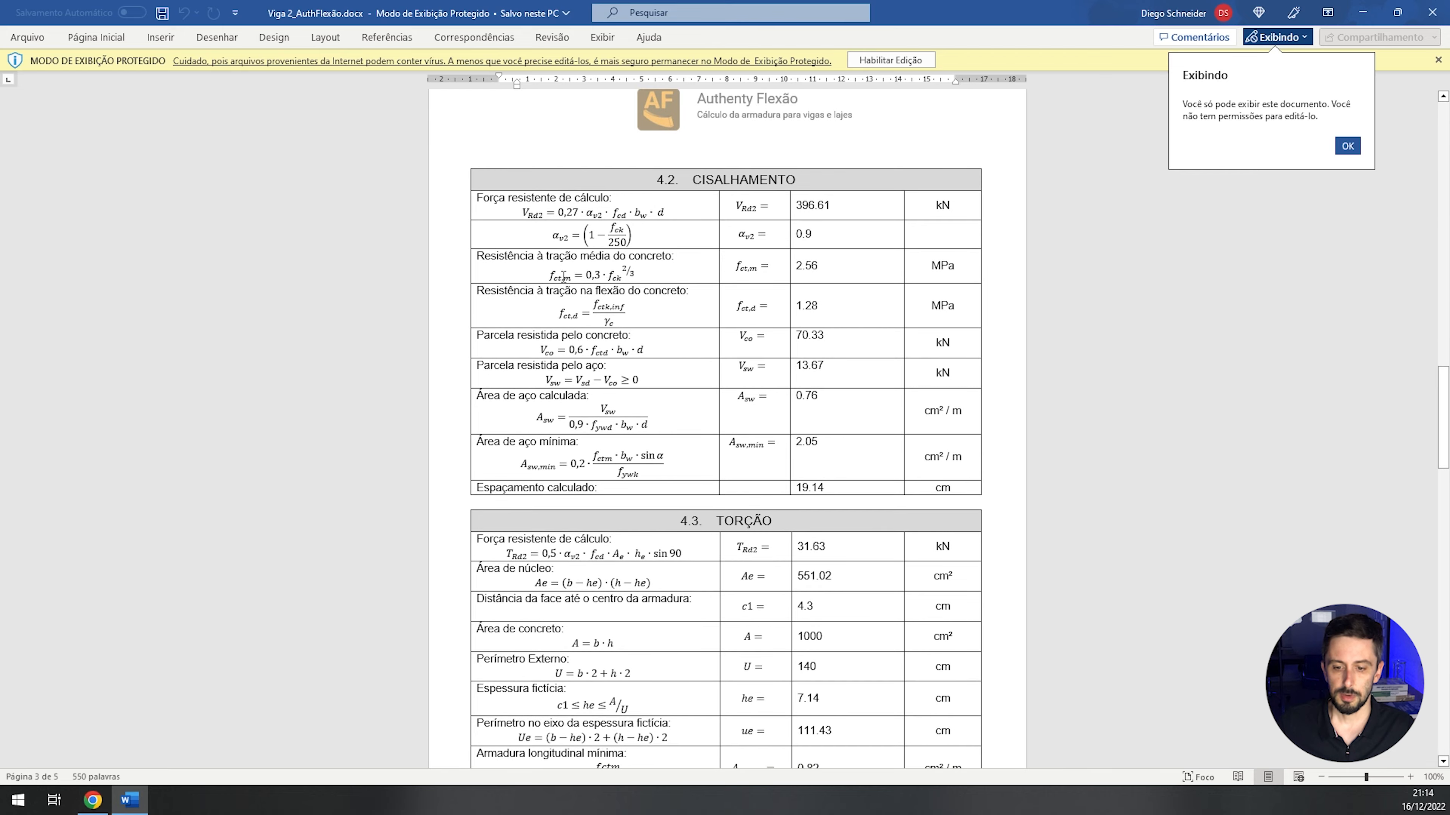
scroll(825, 418, "down", 15)
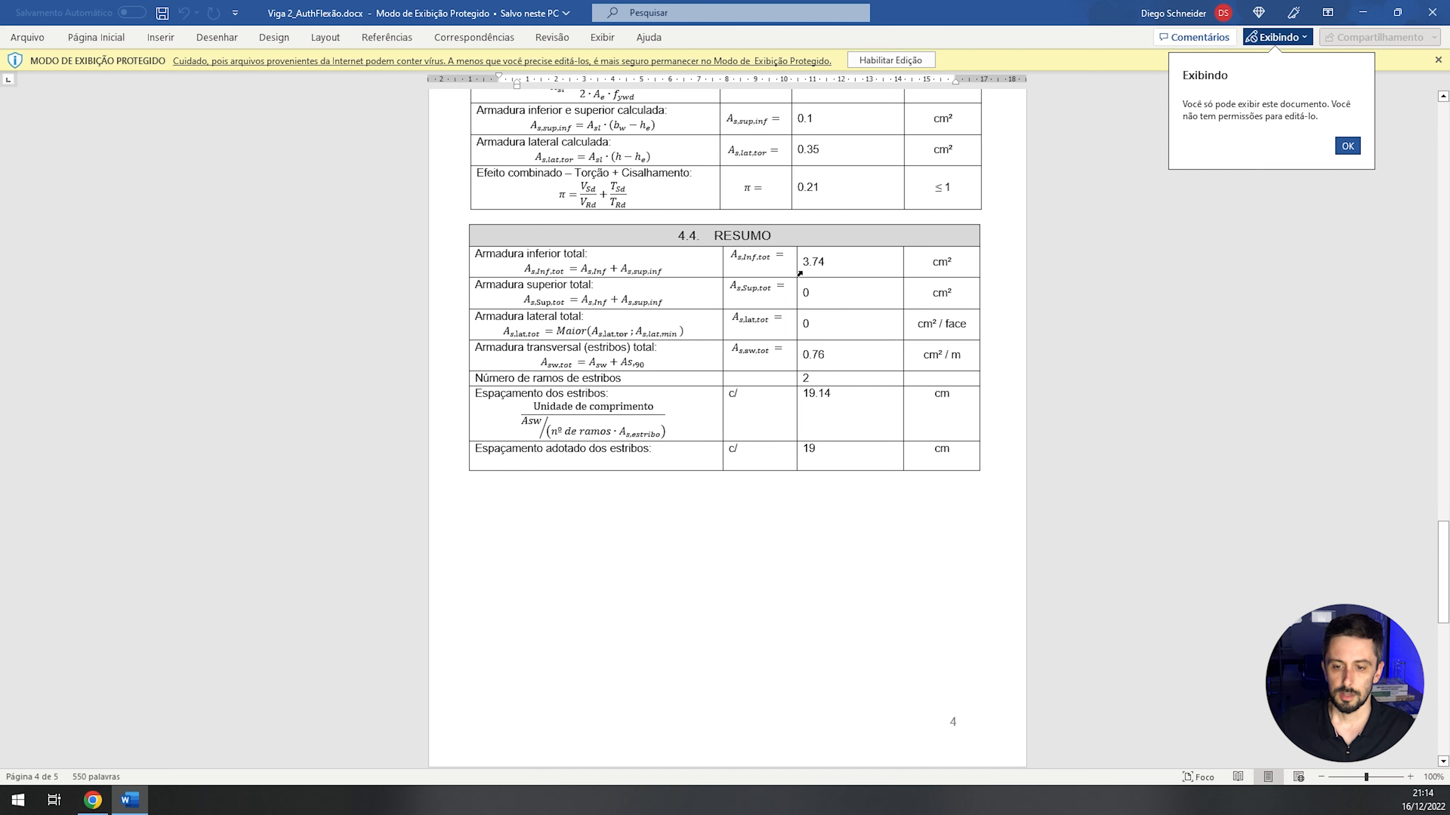
scroll(800, 273, "down", 14)
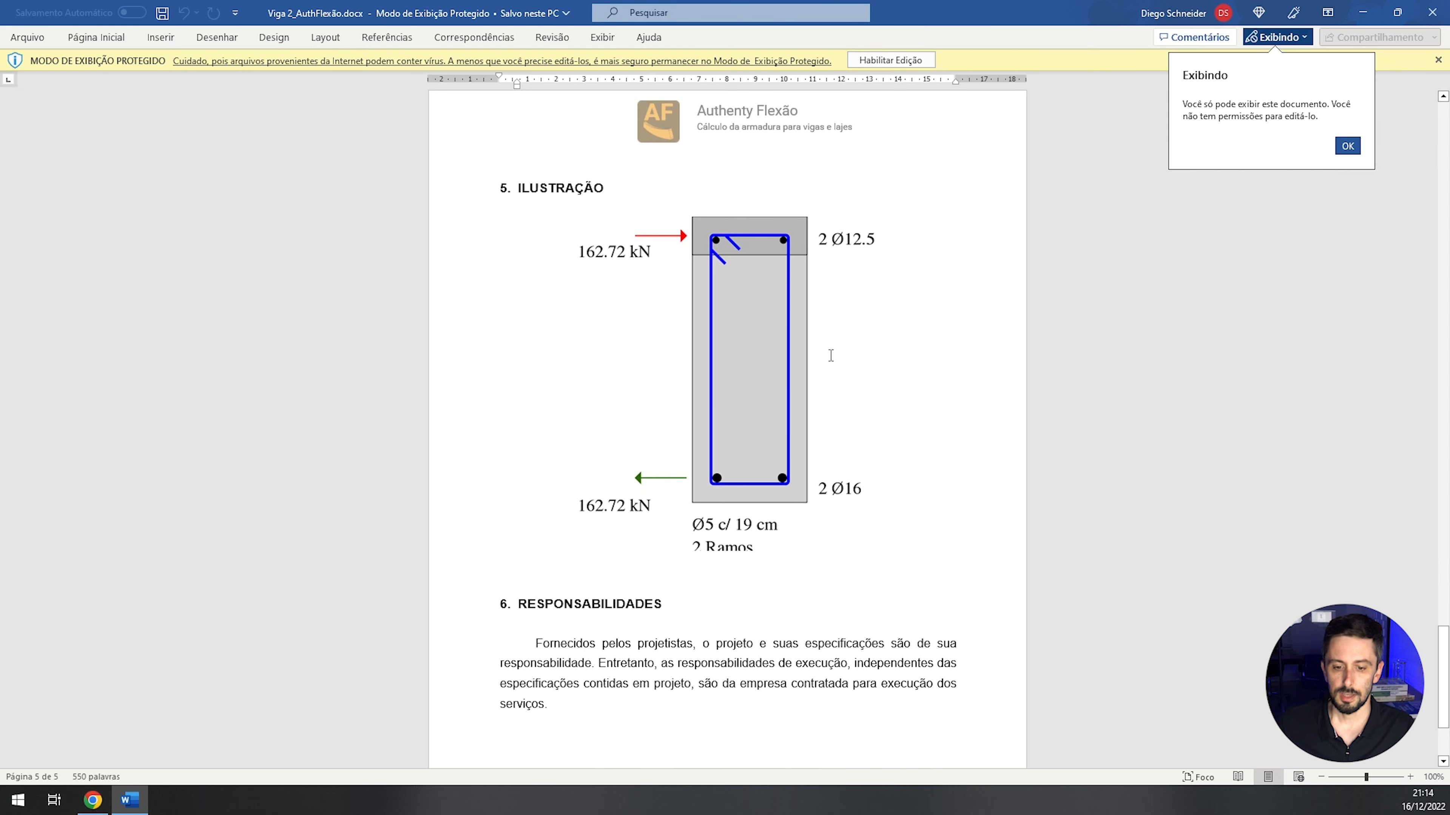
scroll(830, 355, "down", 2)
scroll(782, 431, "up", 3)
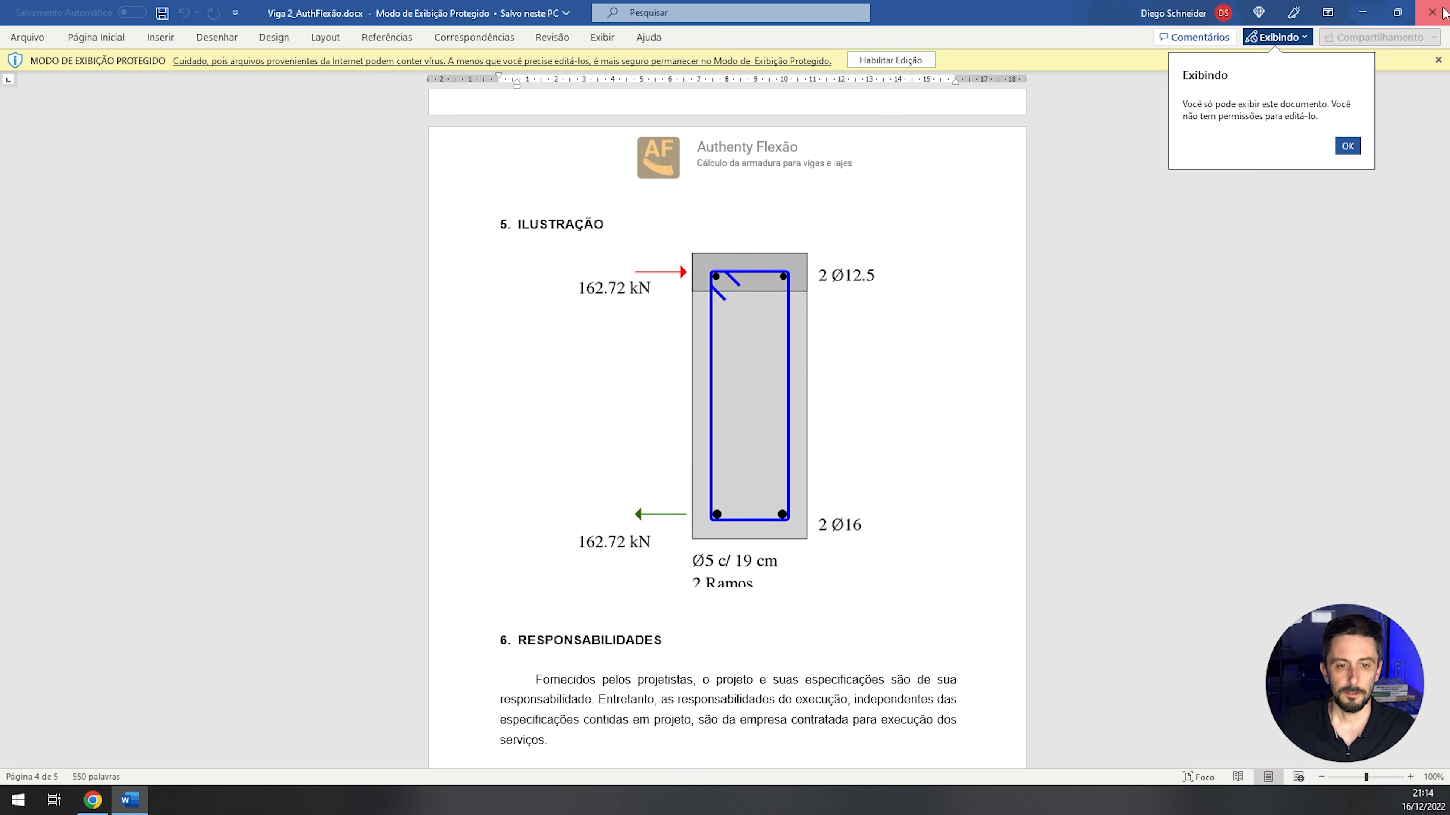
left_click(1431, 12)
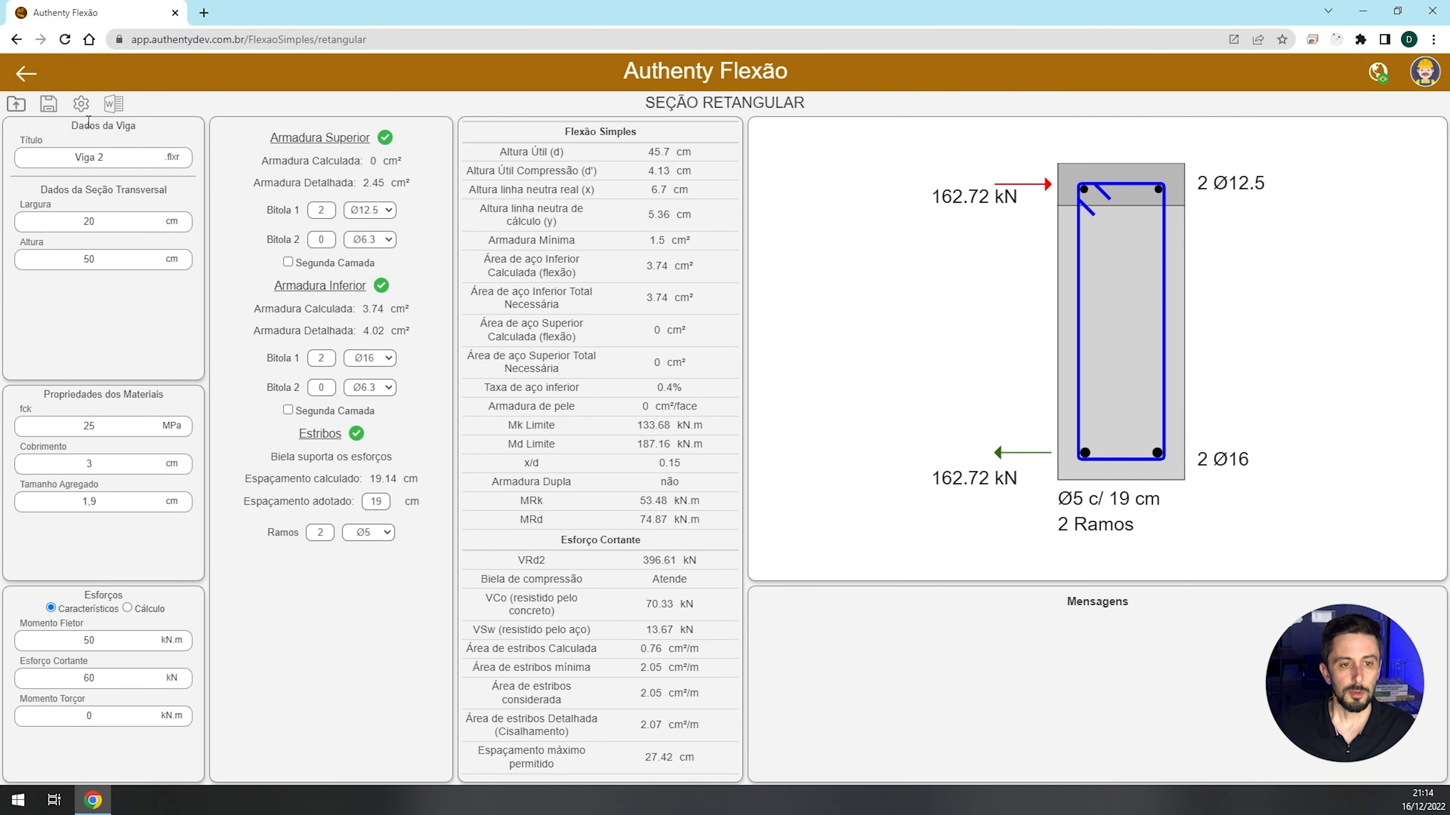
- Save the Viga 2 beam to an .flxr file and switch to the T-section calculation
left_click(48, 108)
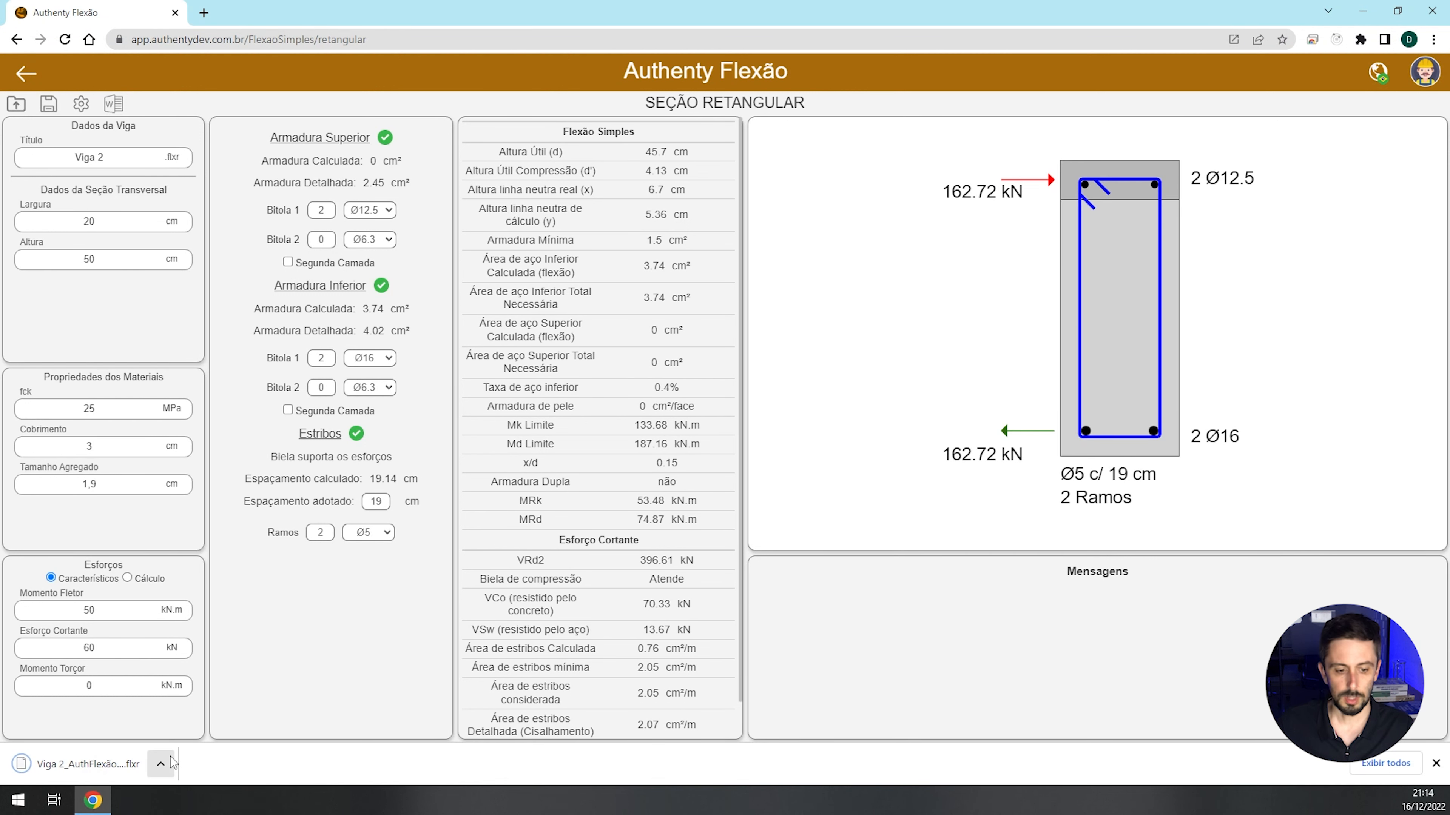
left_click(25, 74)
left_click(723, 279)
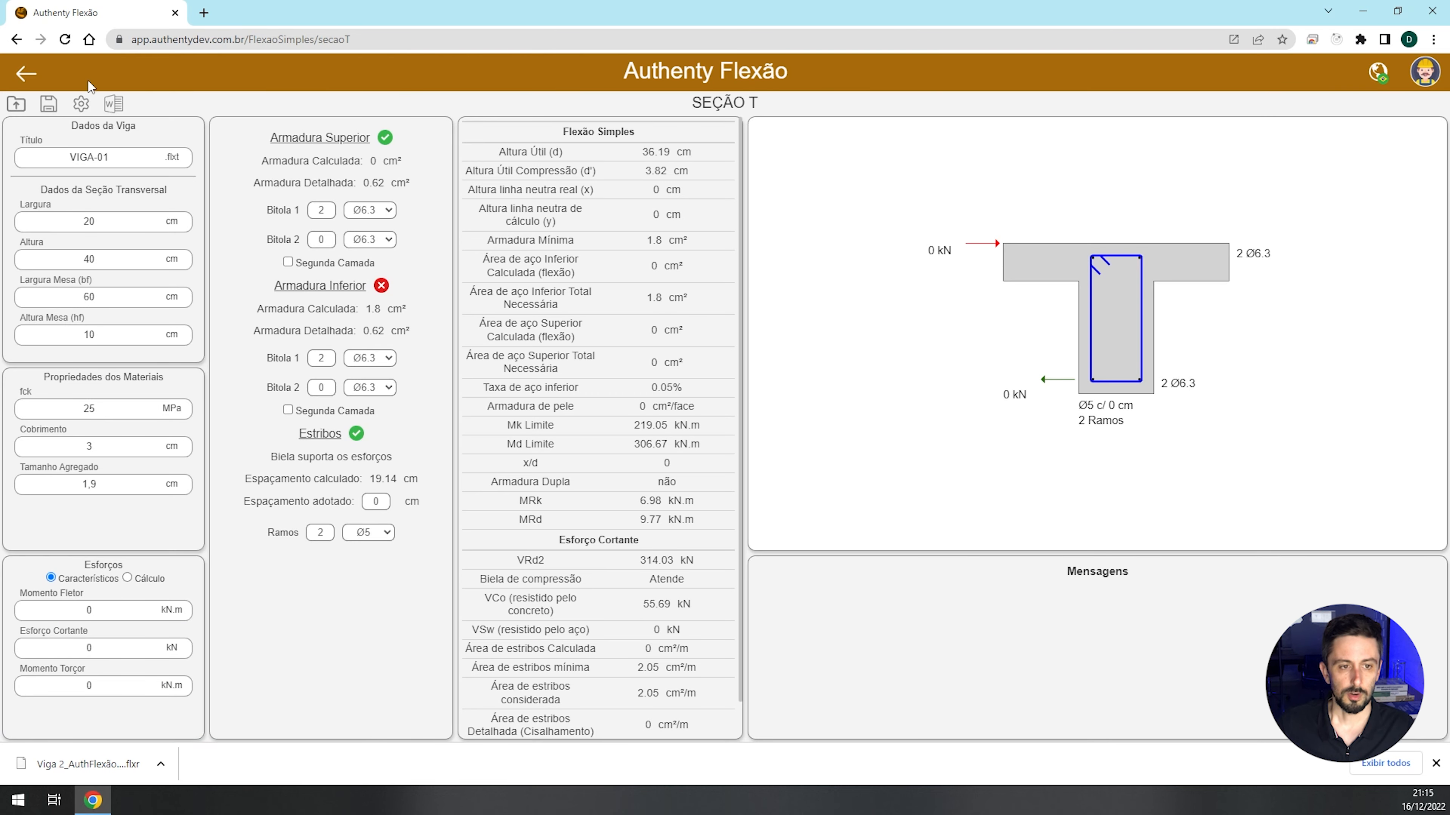
- Return to the rectangular section calculation and load Viga 2_AuthFlexãoRetangular.flxr from Downloads
left_click(19, 79)
left_click(228, 257)
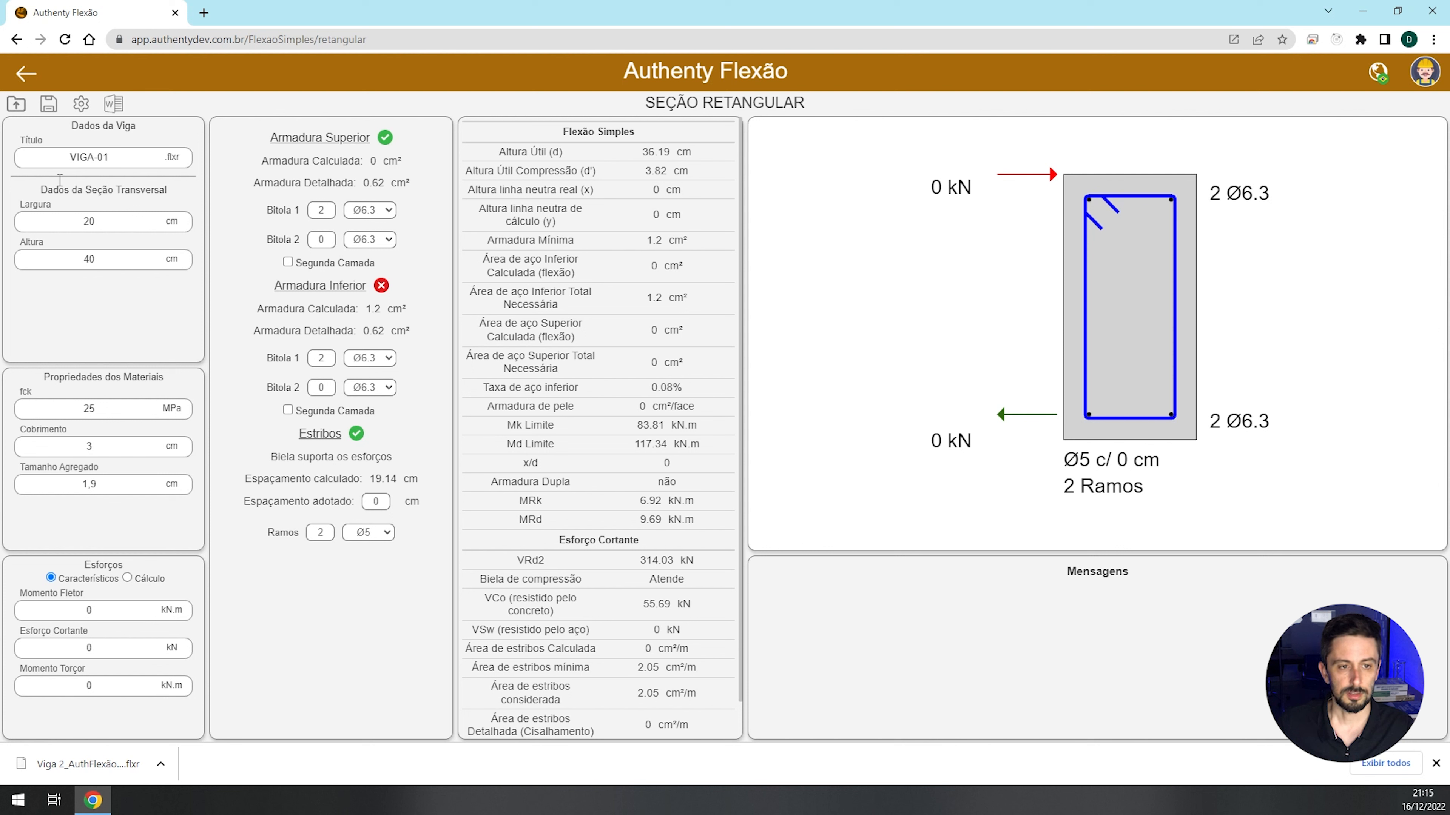
left_click(16, 103)
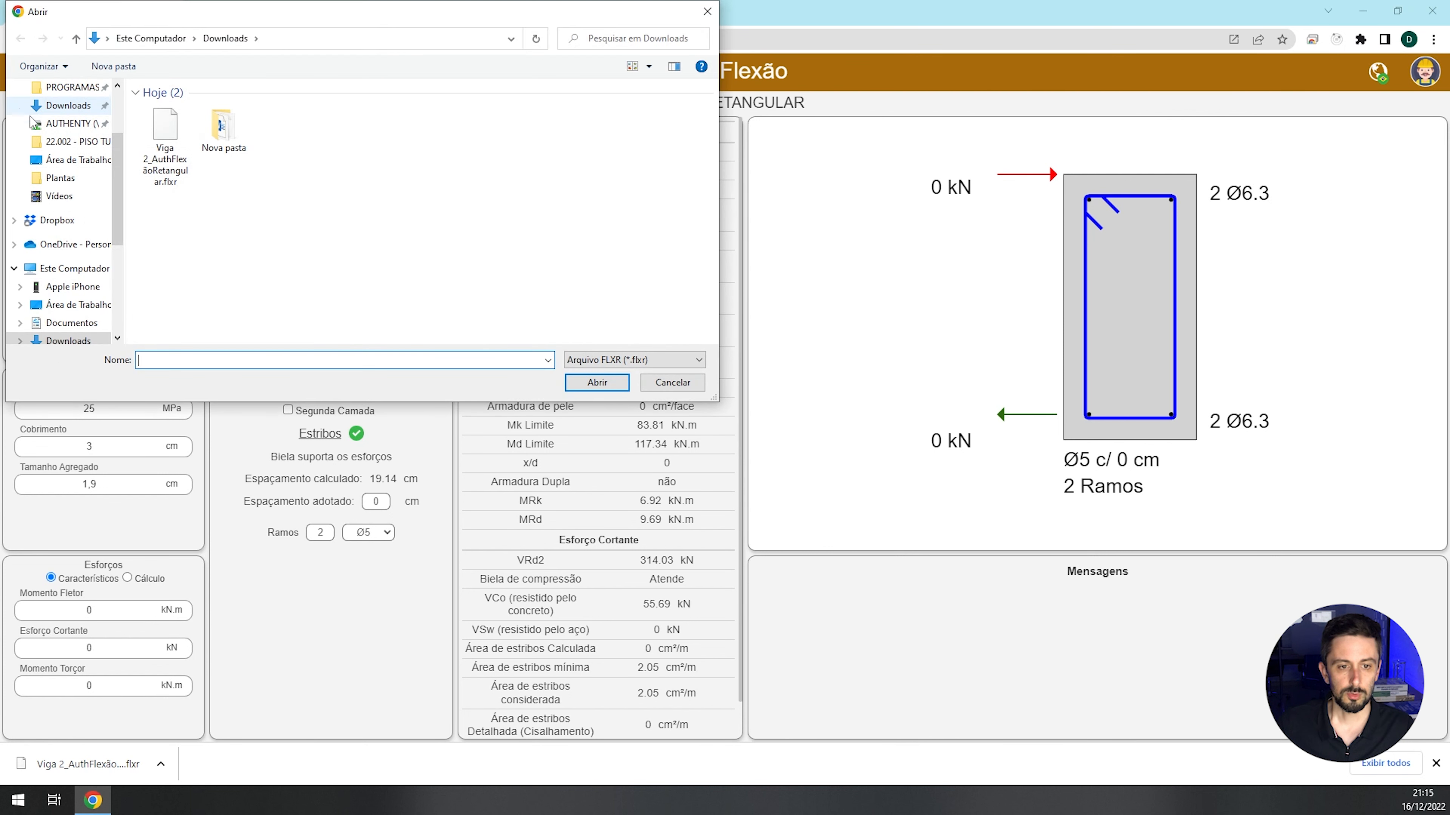
left_click(165, 143)
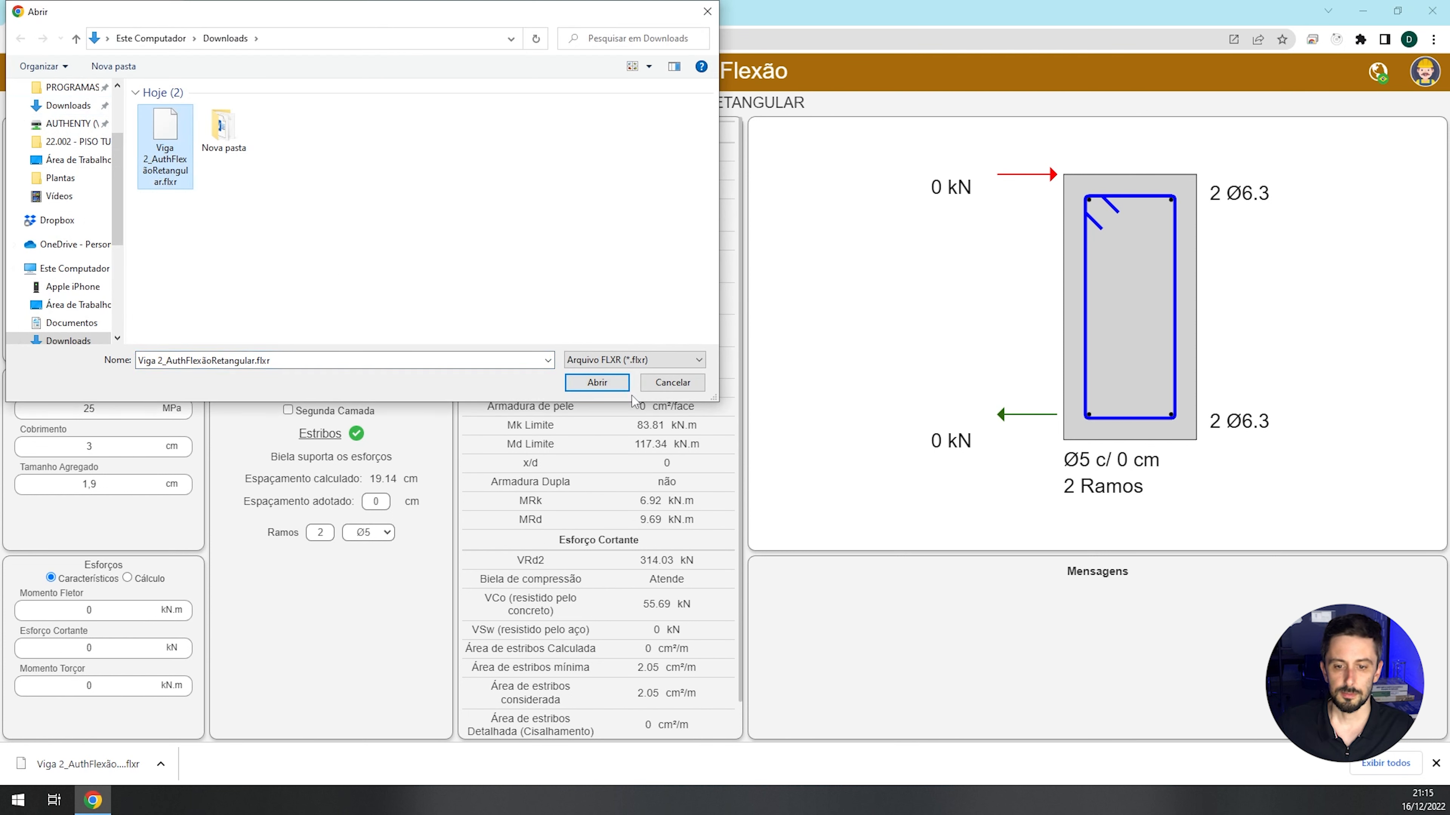
left_click(614, 385)
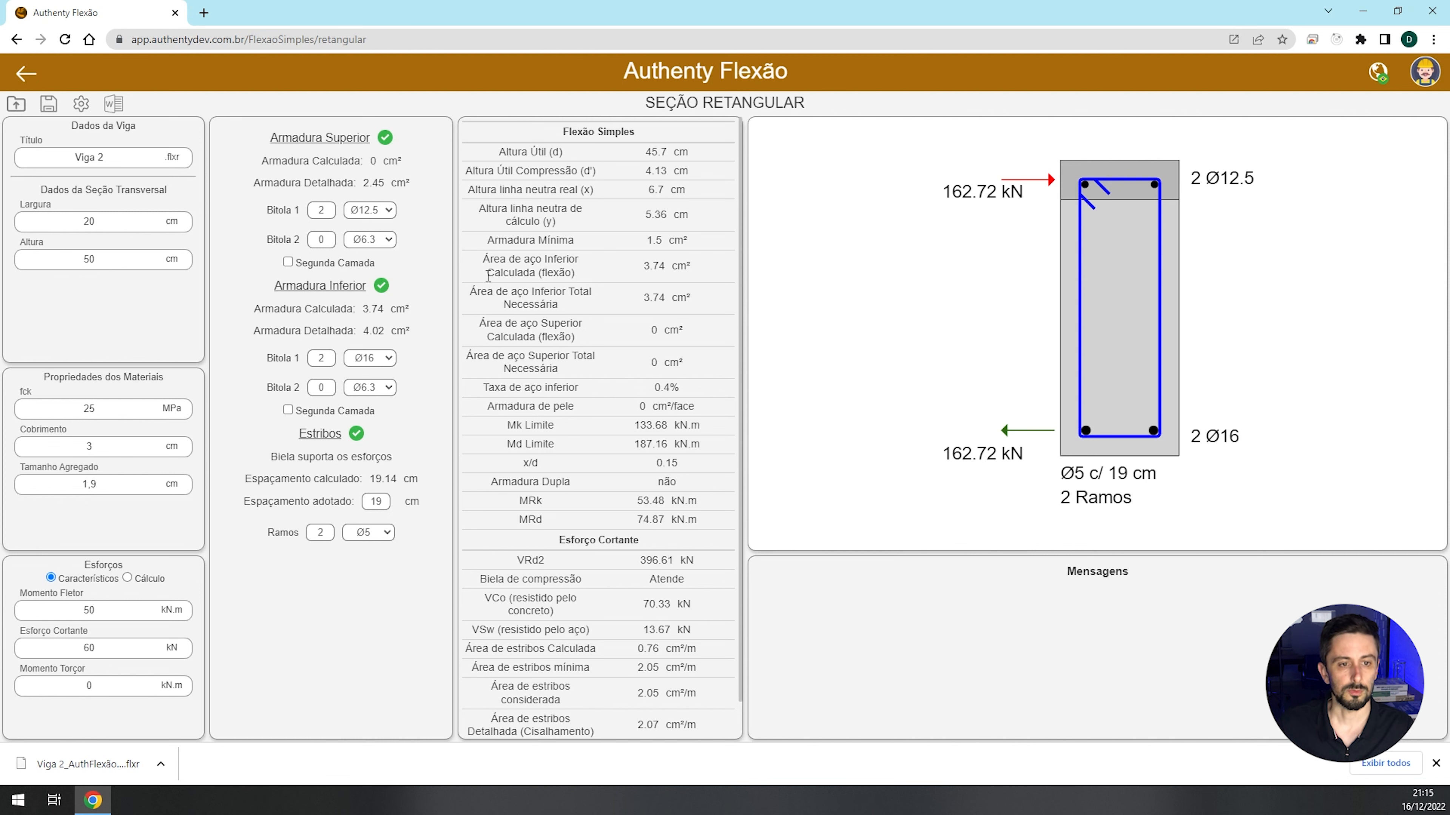
- Add a longitudinal bar size named Ø32 with a 32 mm diameter in the settings
left_click(82, 105)
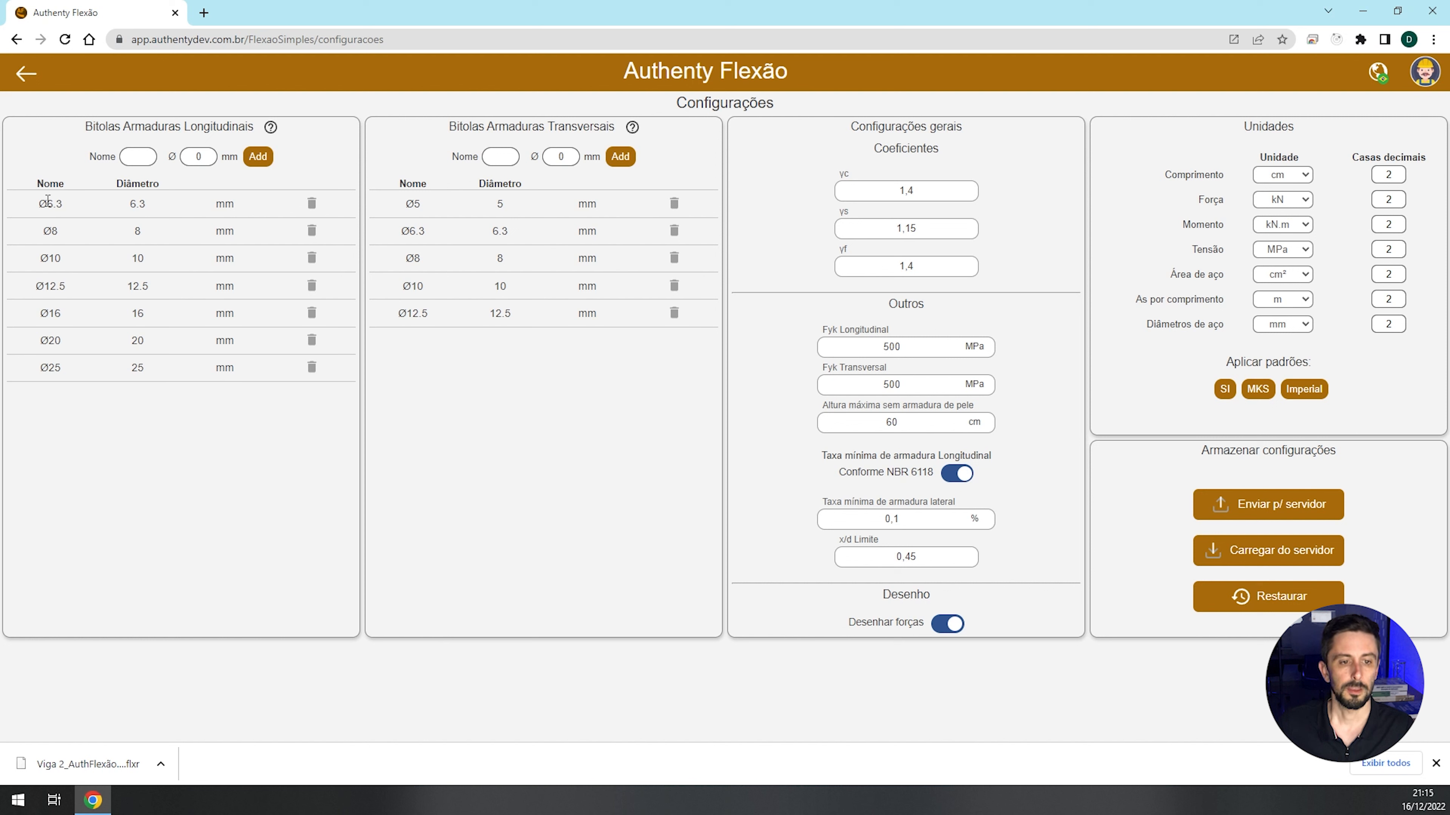
left_click_drag(47, 201, 38, 203)
key("ctrl+c")
left_click(141, 155)
key("ctrl+v")
type("32")
key("Tab")
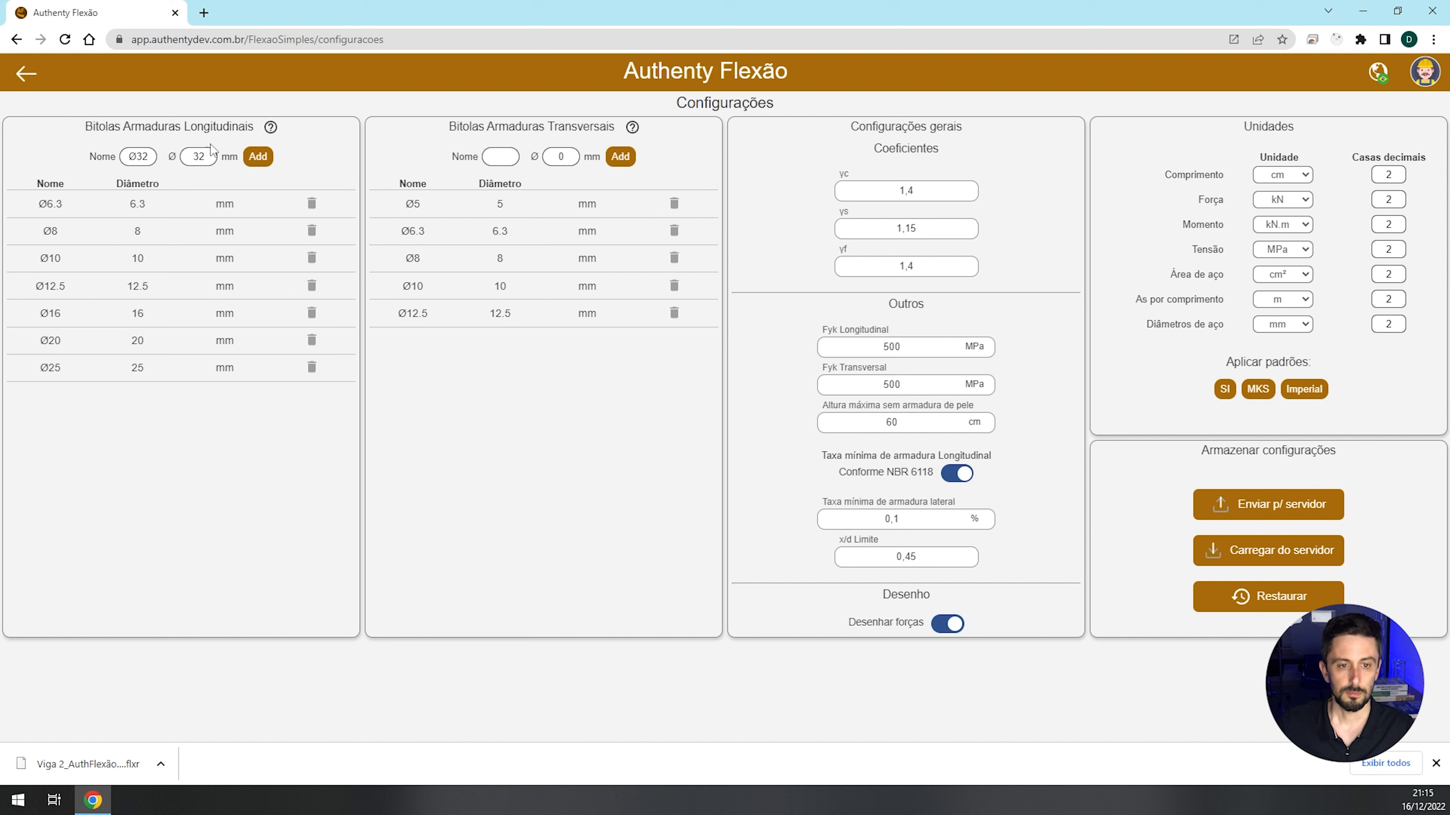
left_click(270, 159)
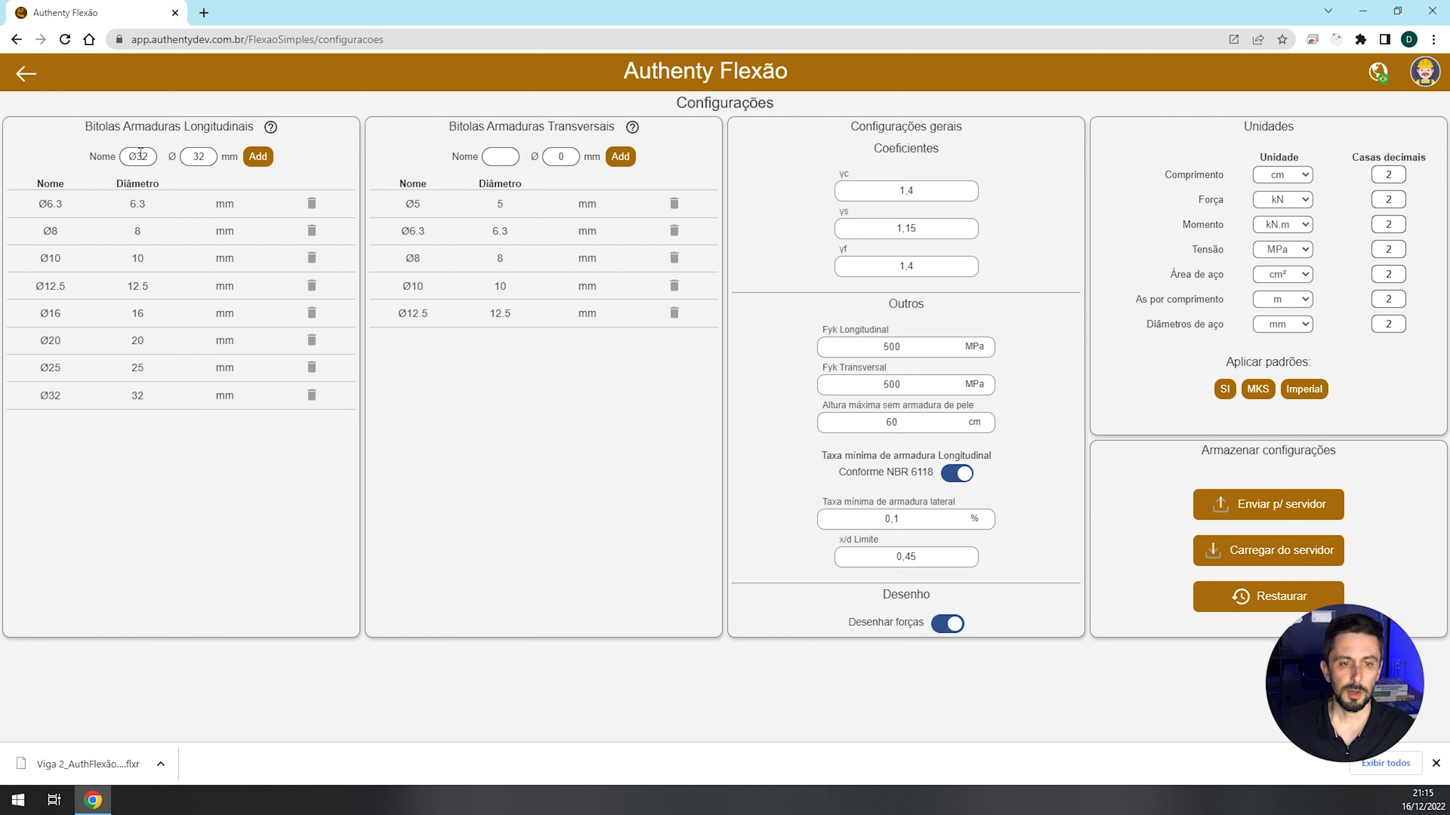
- Add another longitudinal bar size named #14 with a 12 mm diameter
left_click_drag(136, 155, 128, 155)
key("Delete")
key("Delete")
key("Delete")
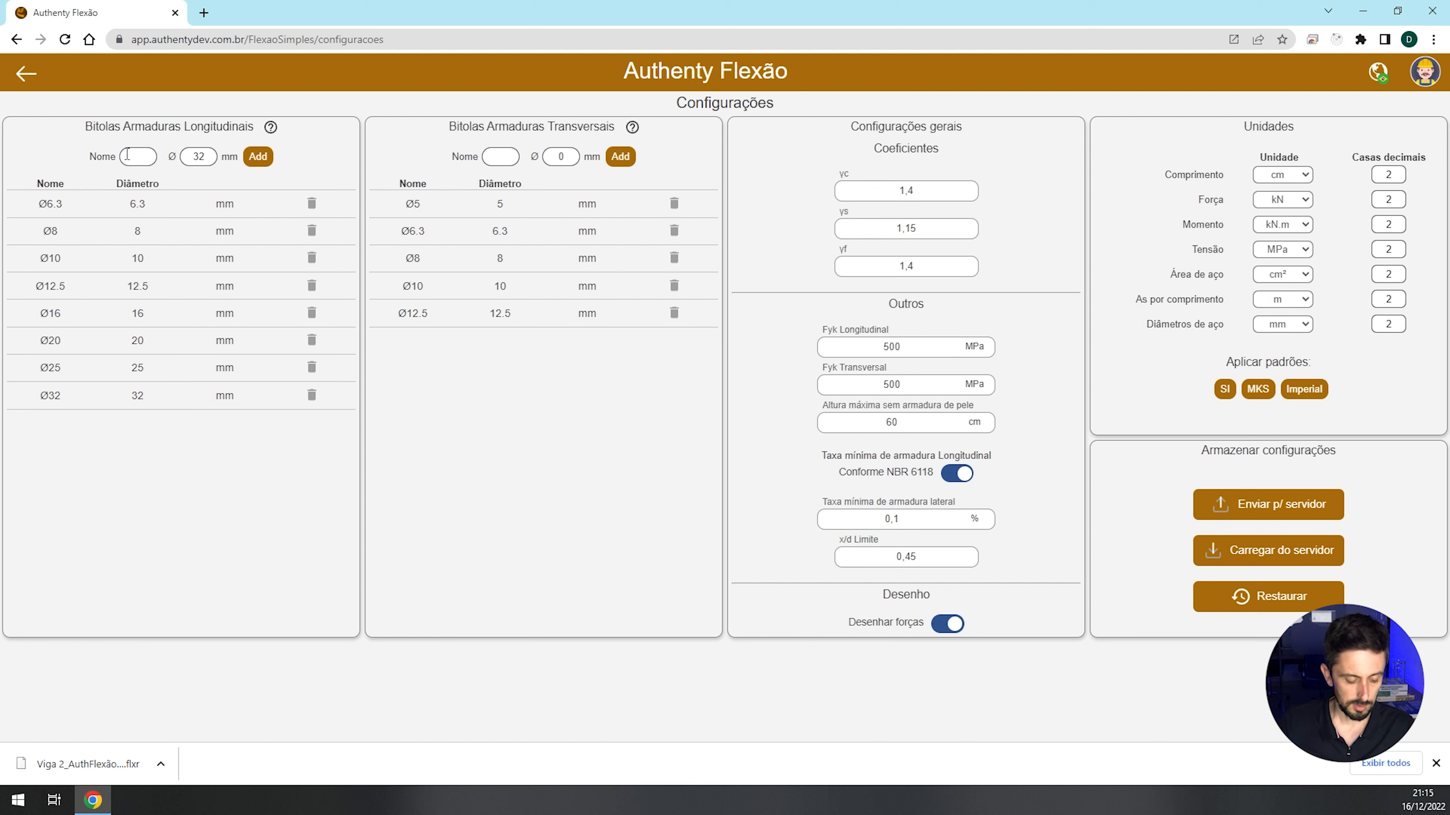
type("#")
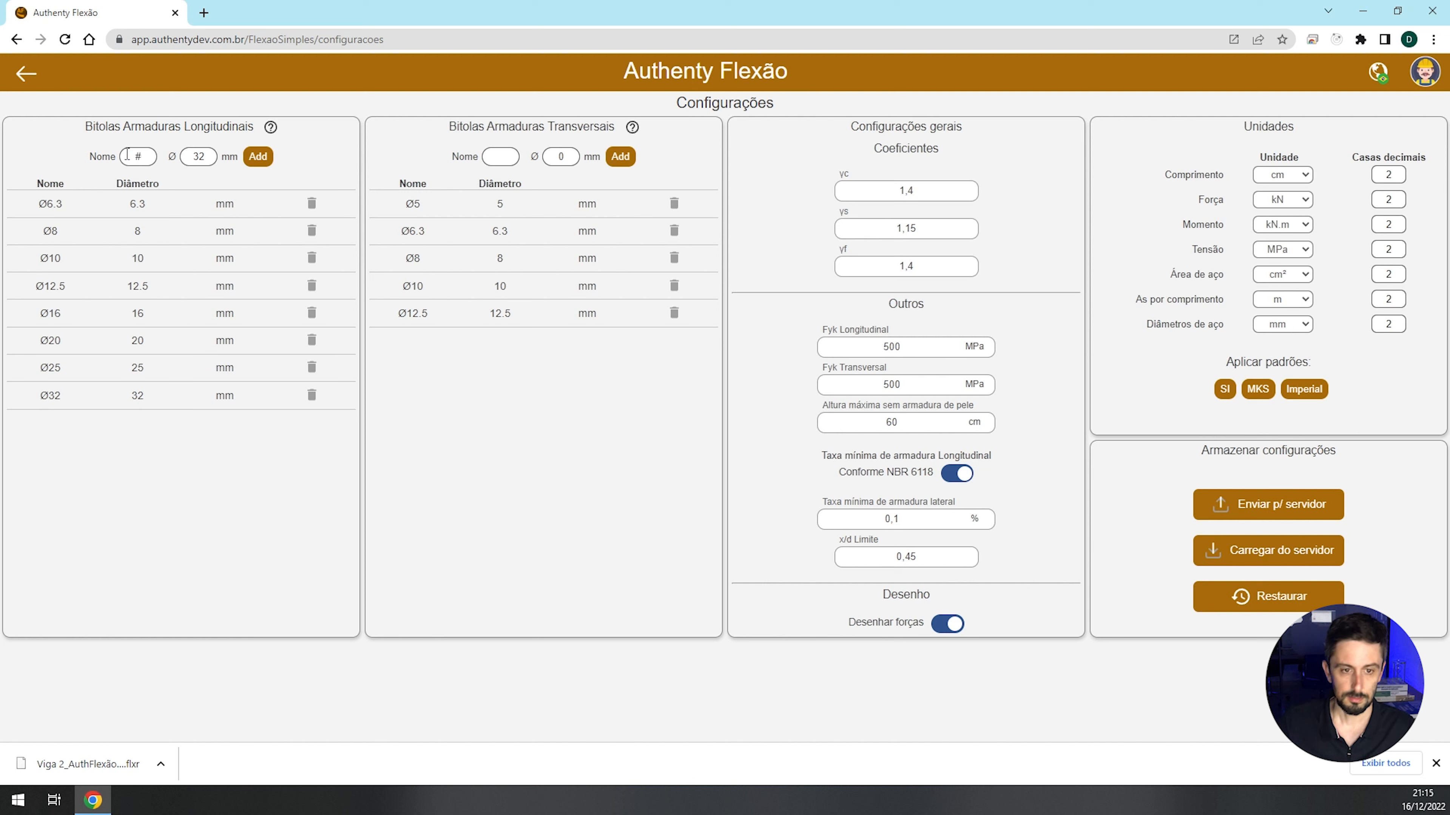
type("14")
double_click(184, 153)
type("12")
left_click(258, 156)
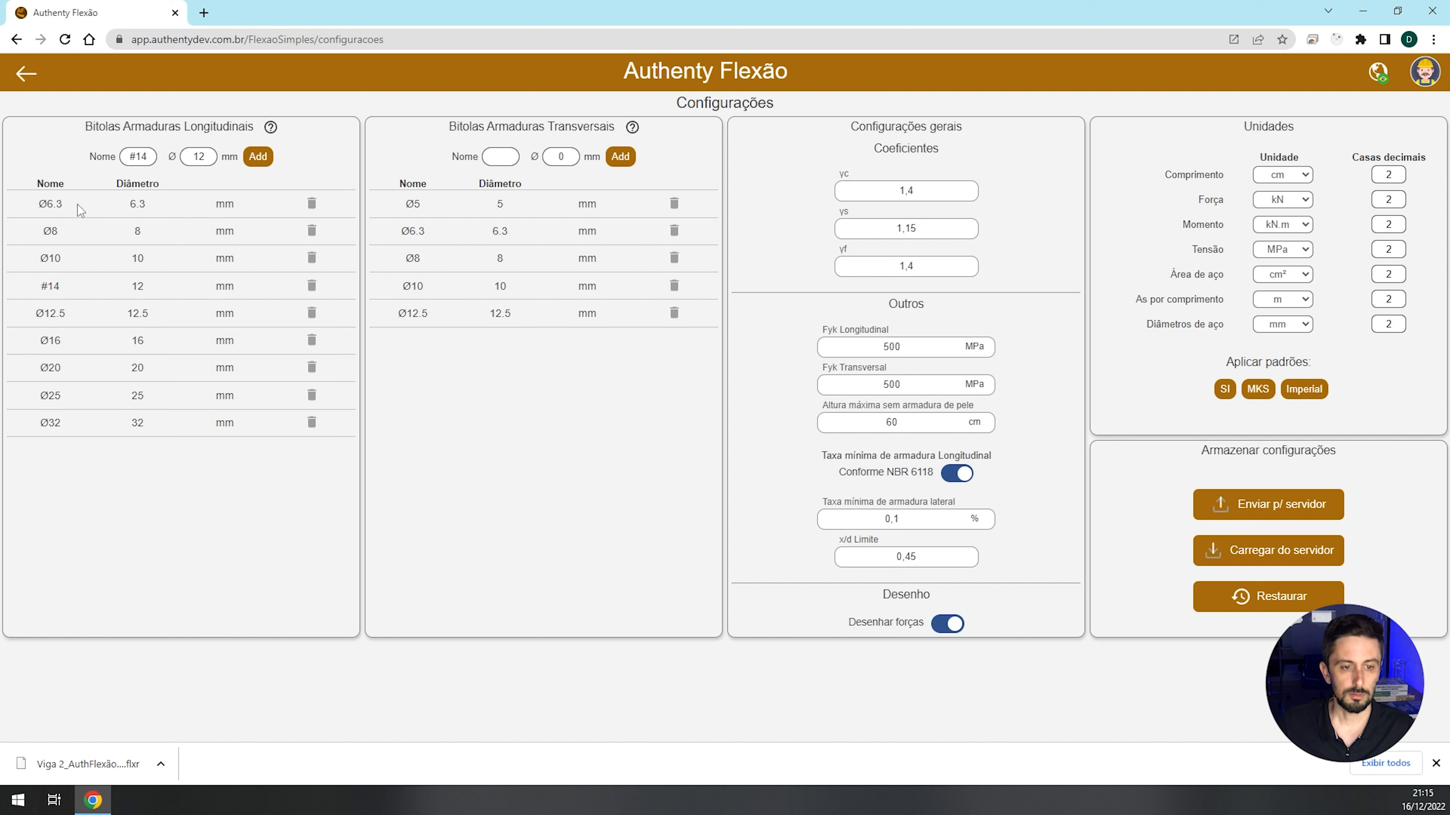
left_click_drag(43, 287, 63, 291)
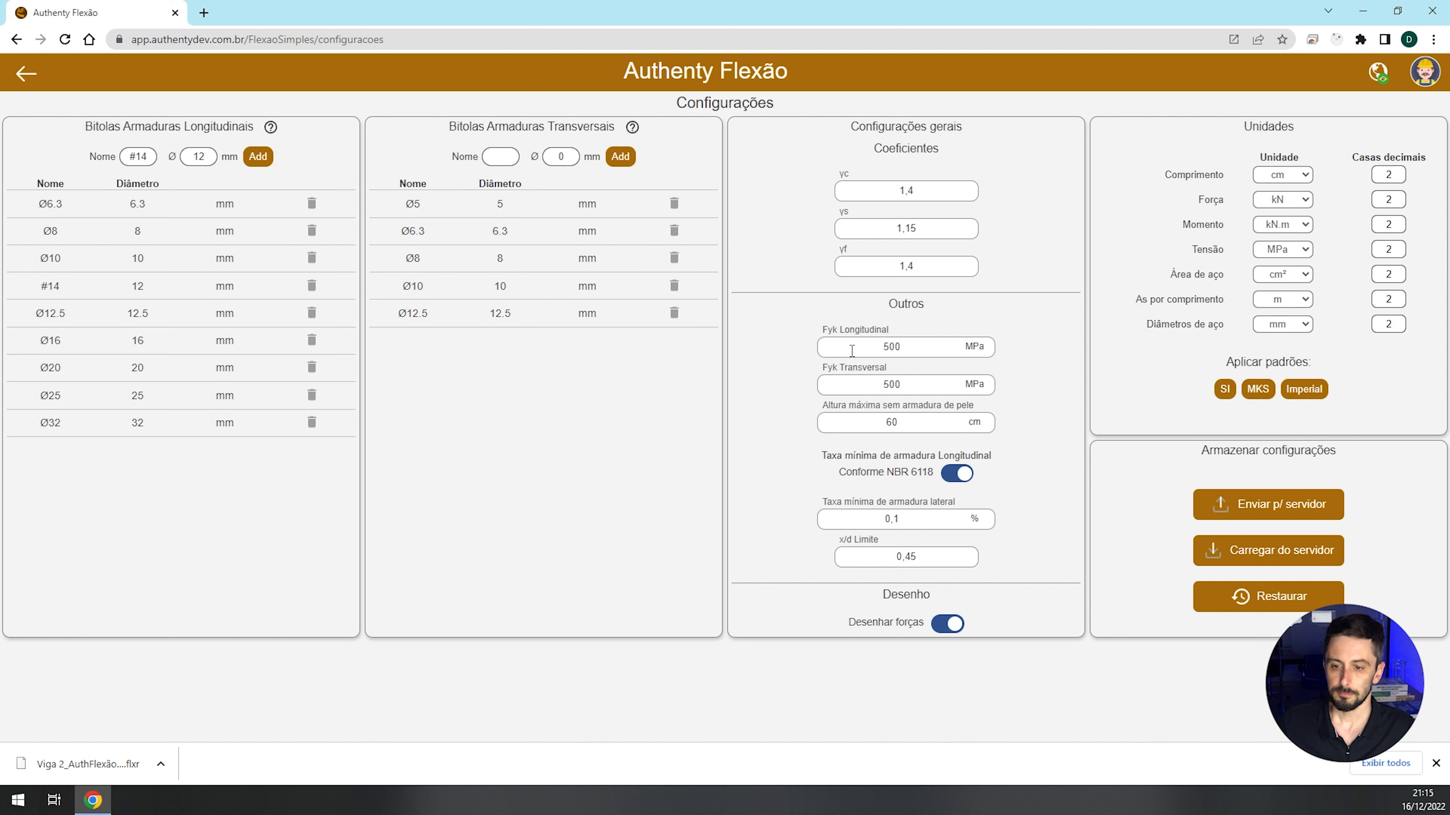
- Check the maximum height without skin reinforcement, and try turning the NBR 6118 minimum longitudinal ratio off and back on
left_click_drag(875, 421, 902, 423)
left_click(906, 422)
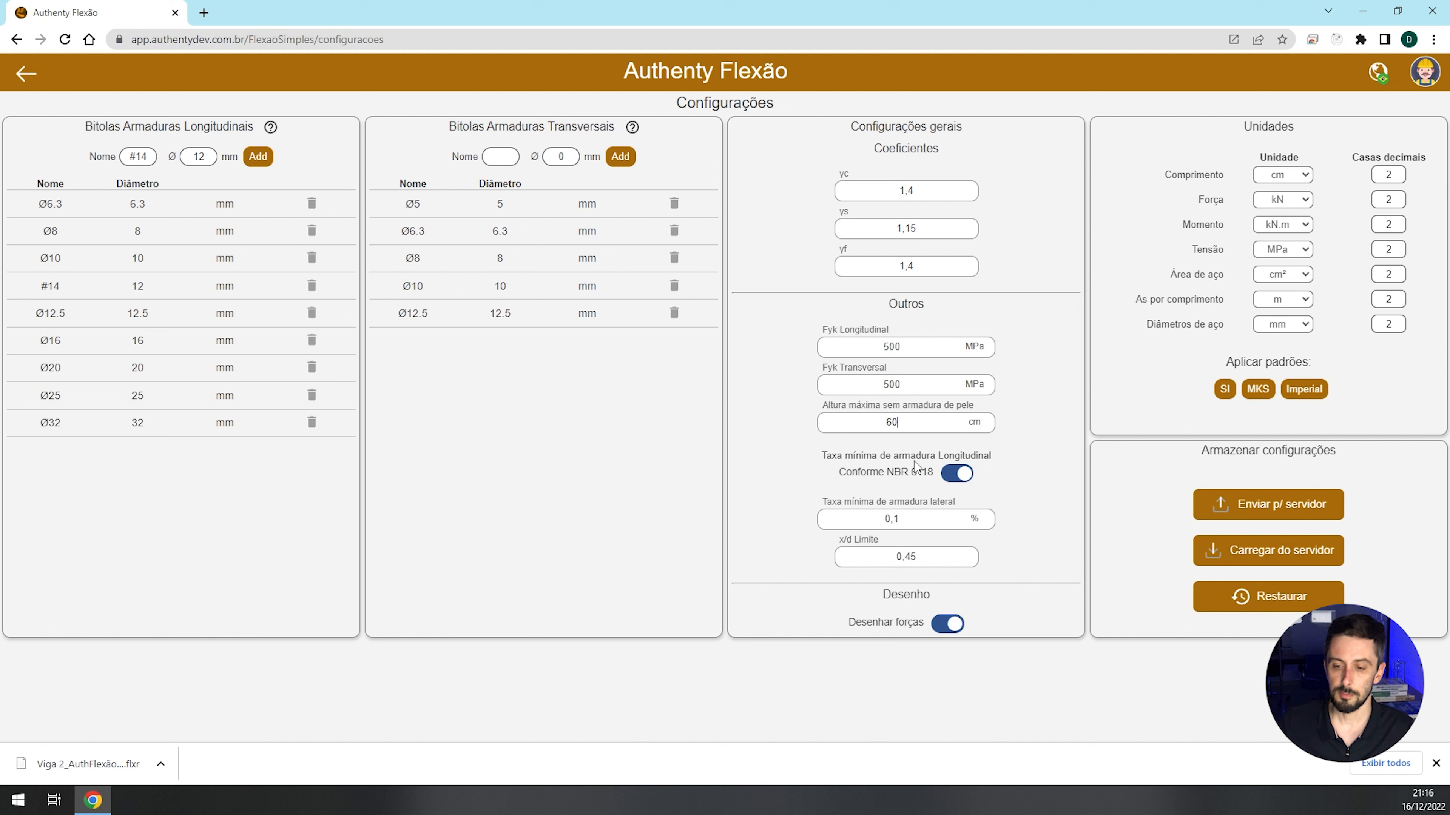
left_click(969, 479)
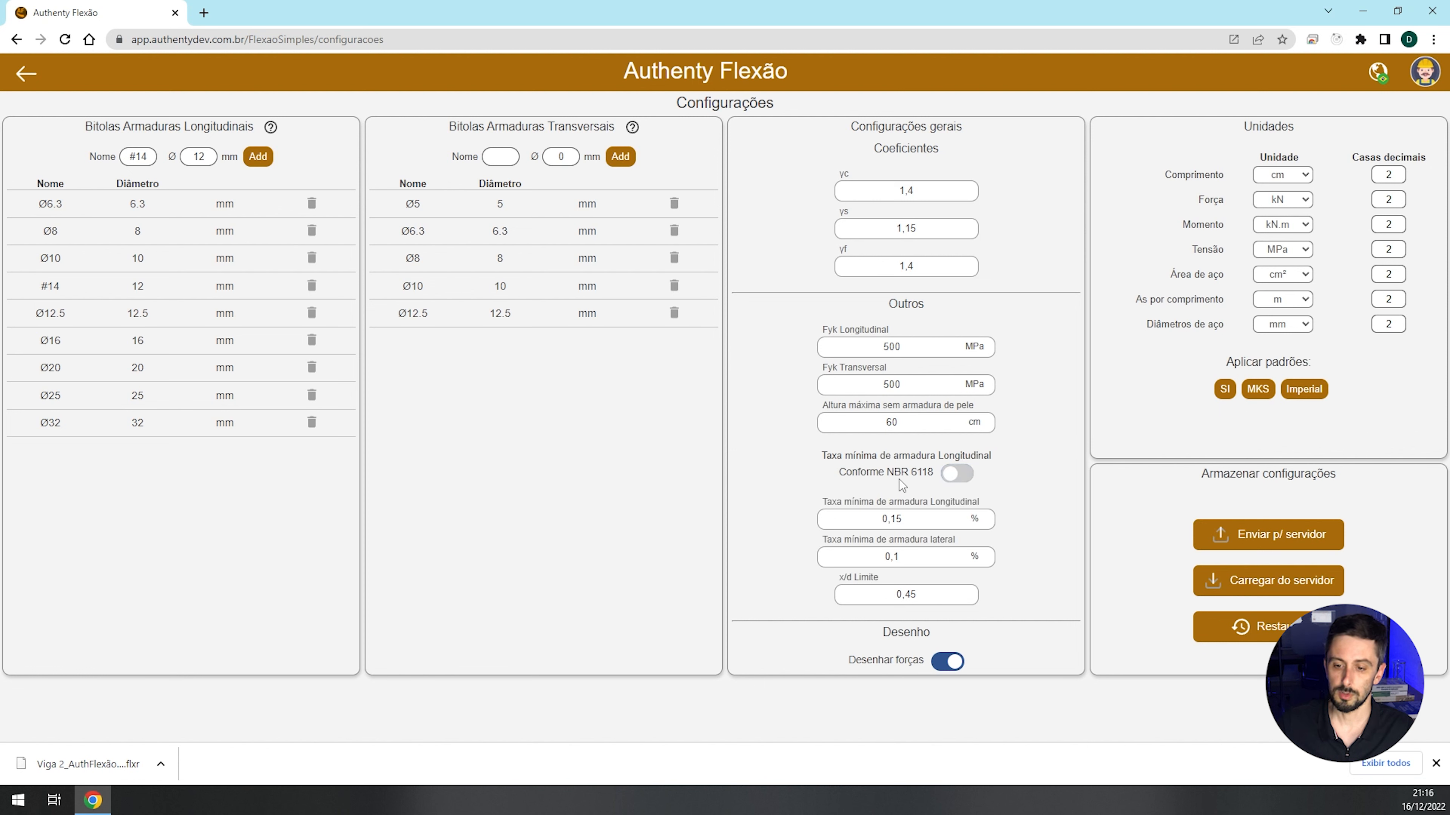
left_click(959, 478)
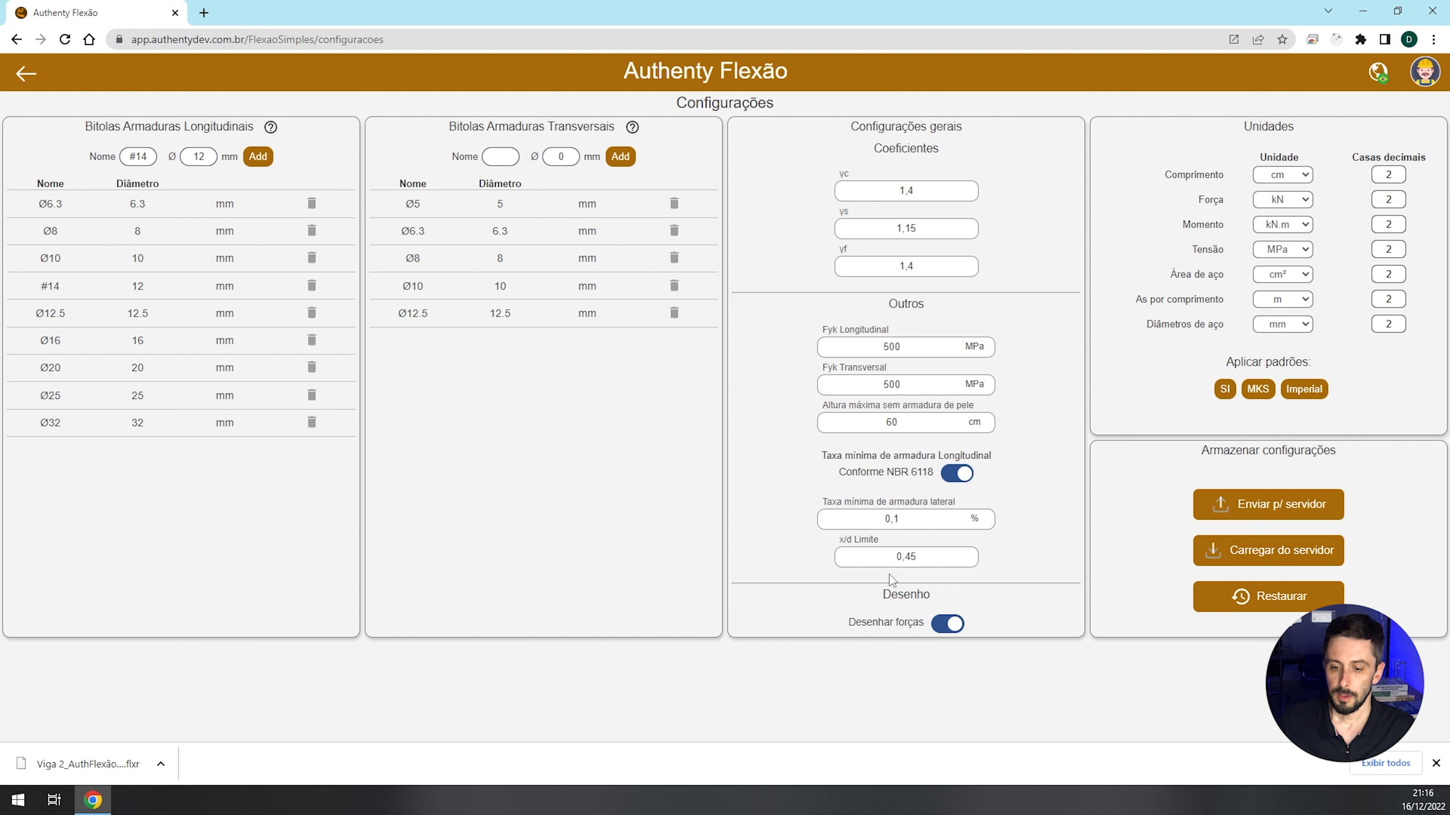
- Turn off the drawing of forces and return to the rectangular section to view the beam
left_click(947, 626)
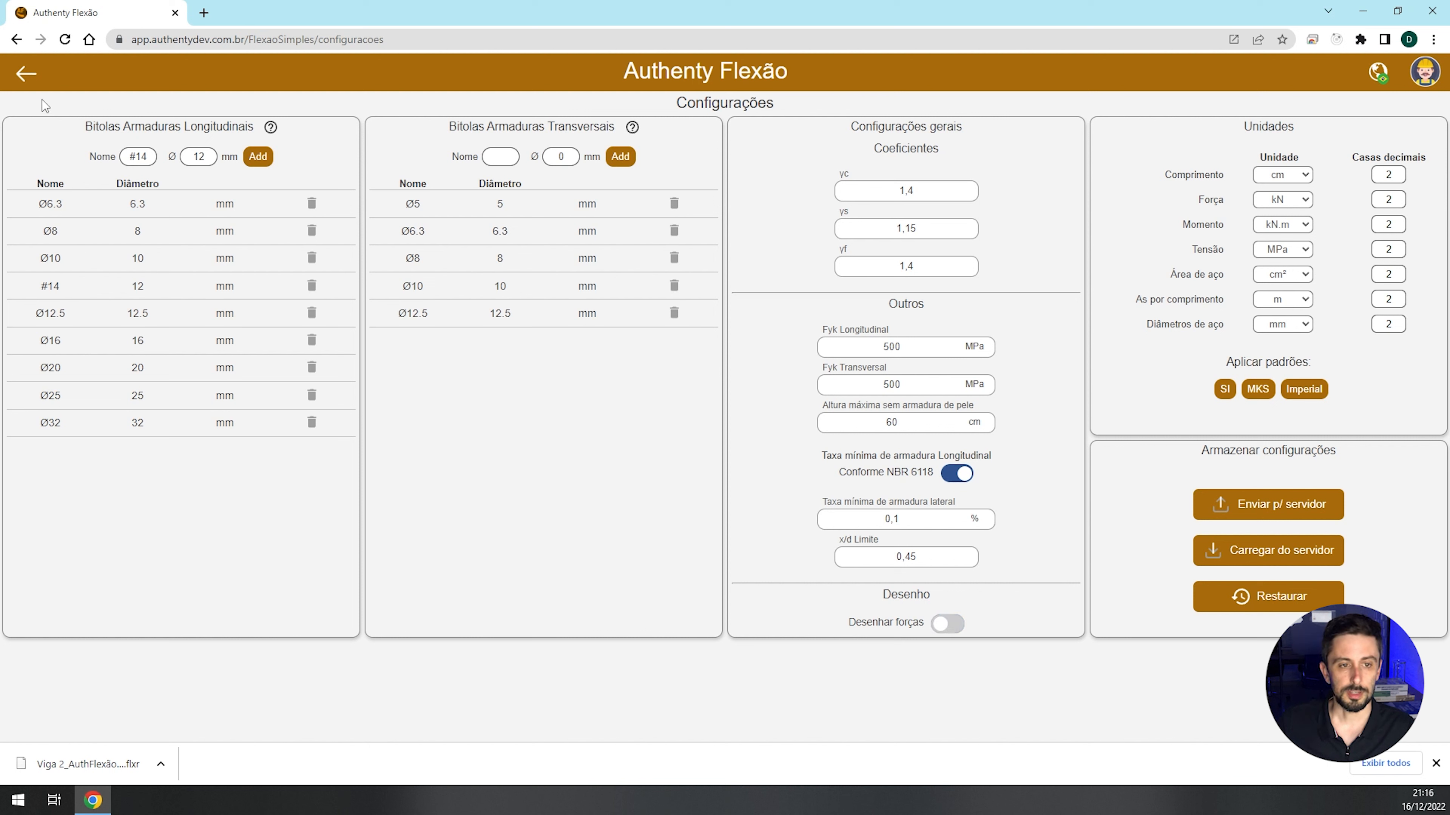
left_click(26, 73)
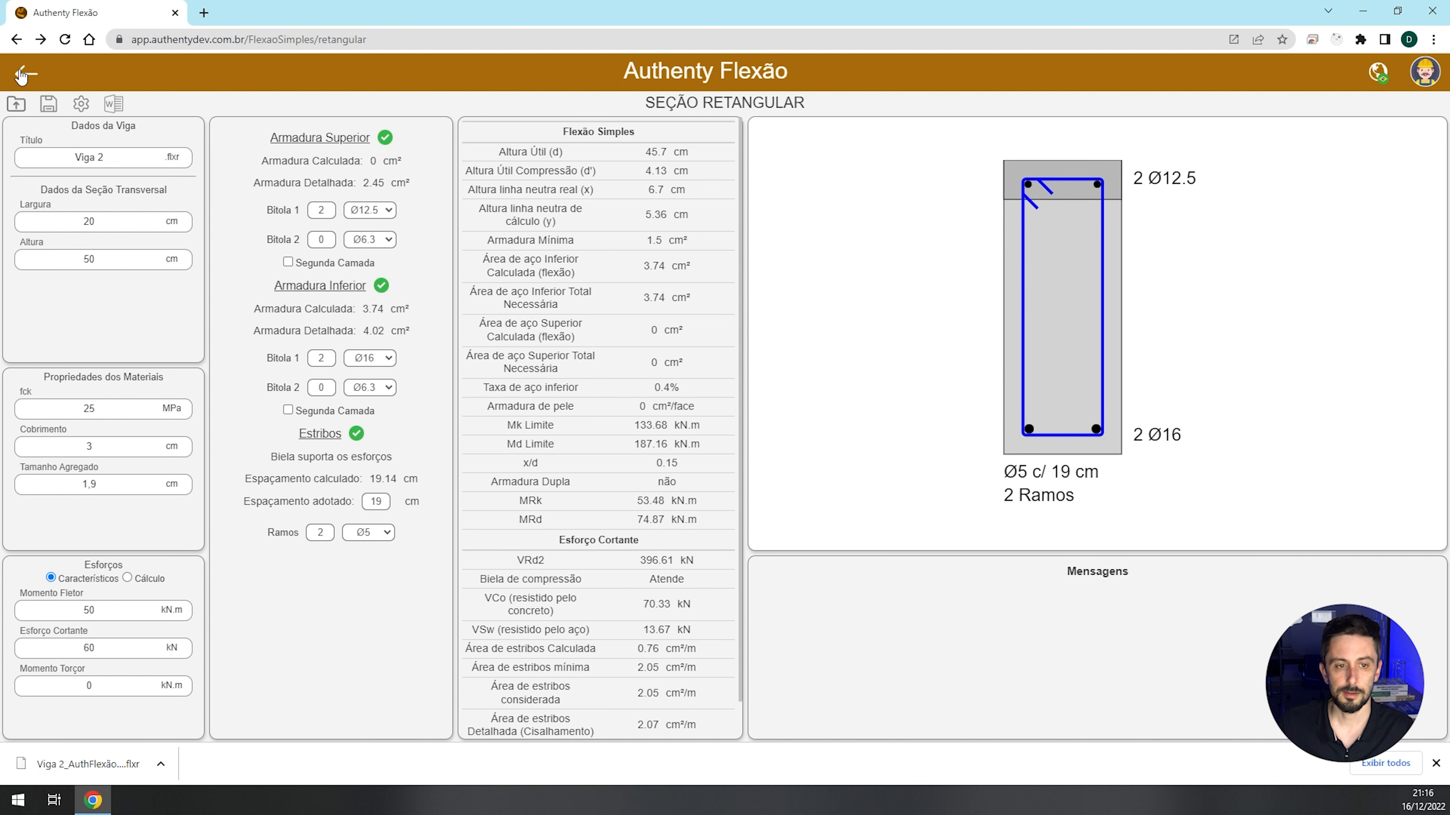
- Apply the MKS unit standard in the settings
left_click(81, 103)
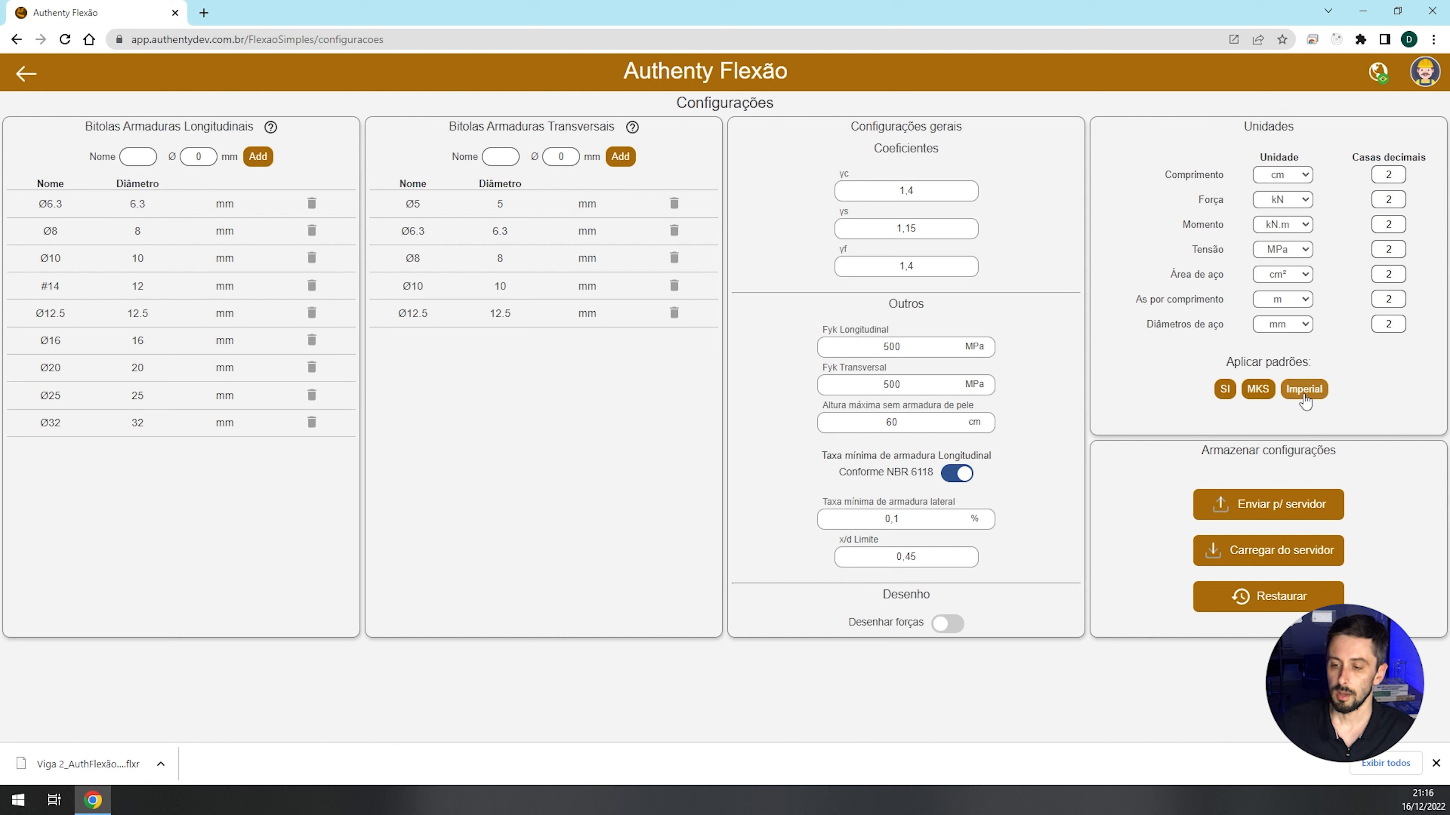
left_click(1261, 391)
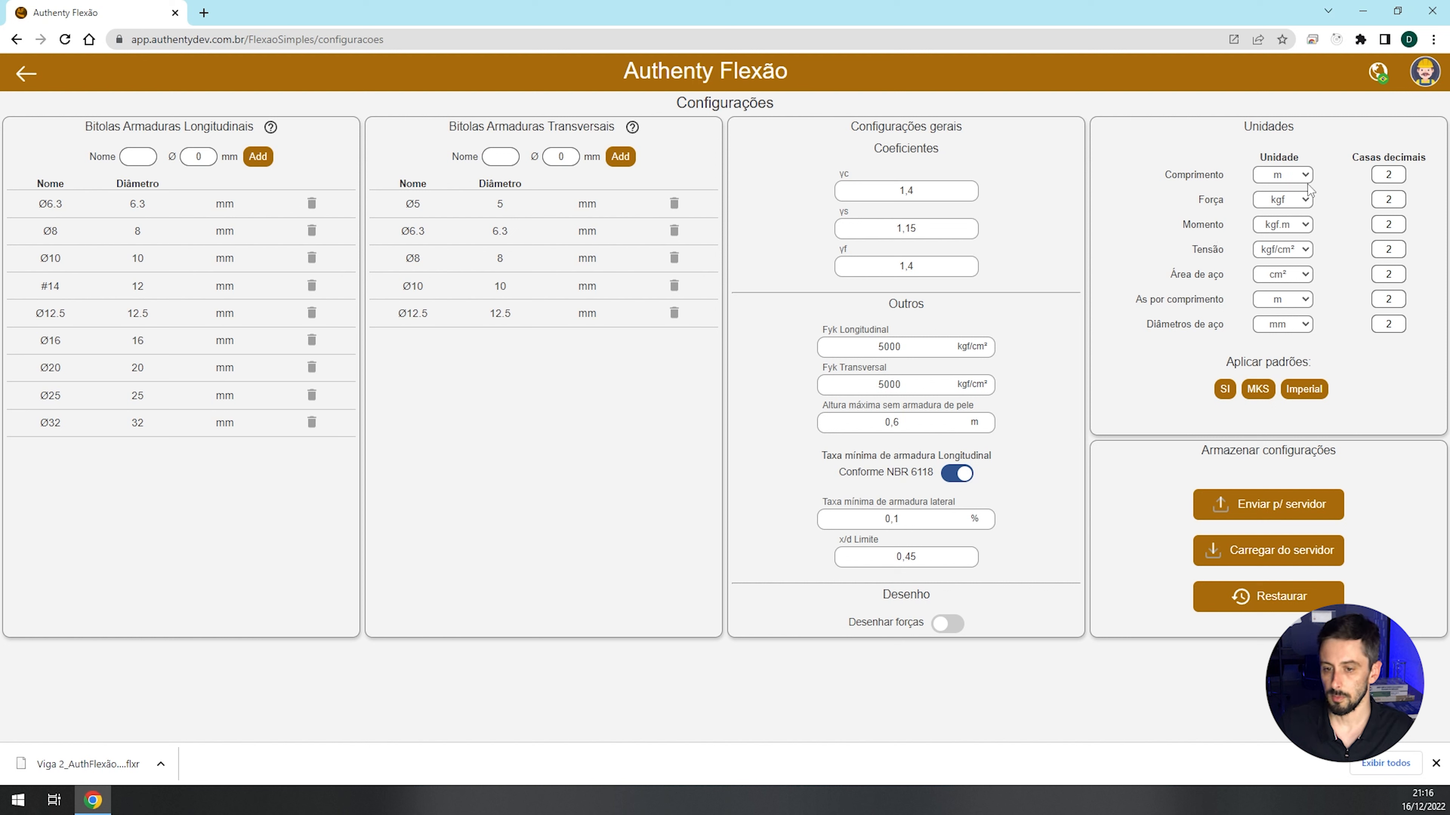
- Check the Fyk values in the settings and return to the rectangular section to view the beam in MKS units
left_click_drag(905, 346, 863, 347)
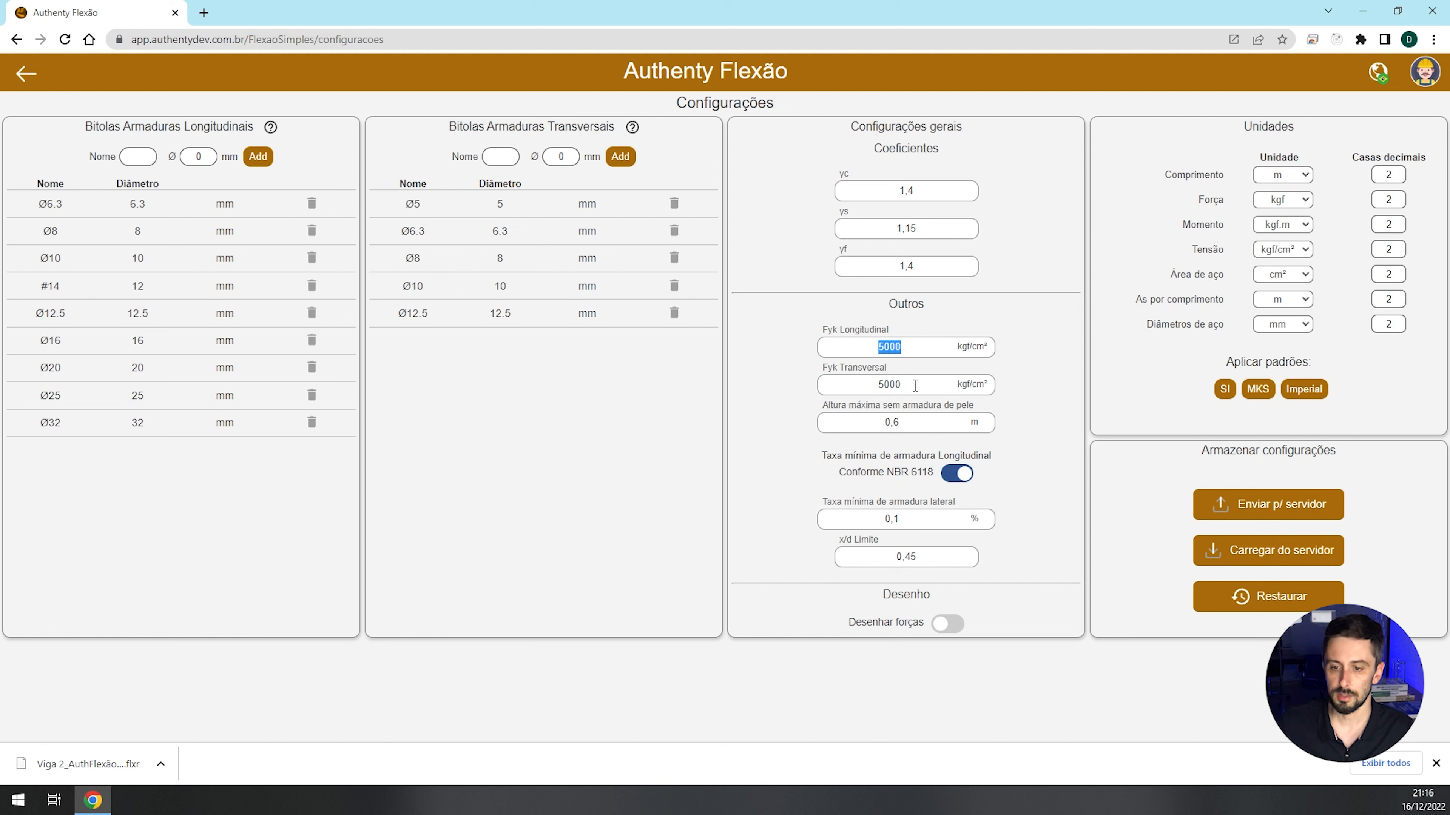
key("Tab")
left_click(25, 74)
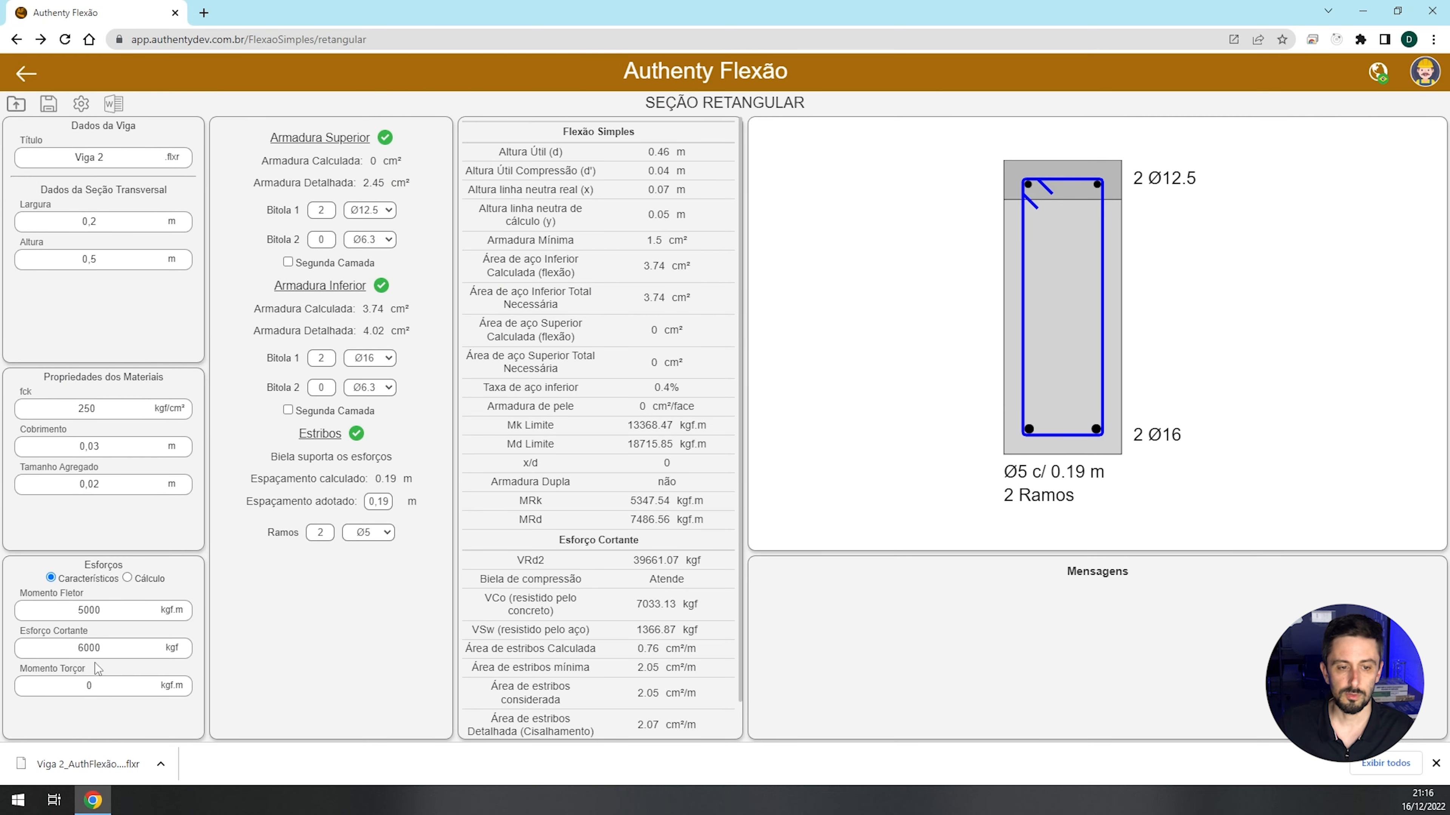
- Apply the SI unit standard in the settings and save the current configuration to the server
left_click(80, 104)
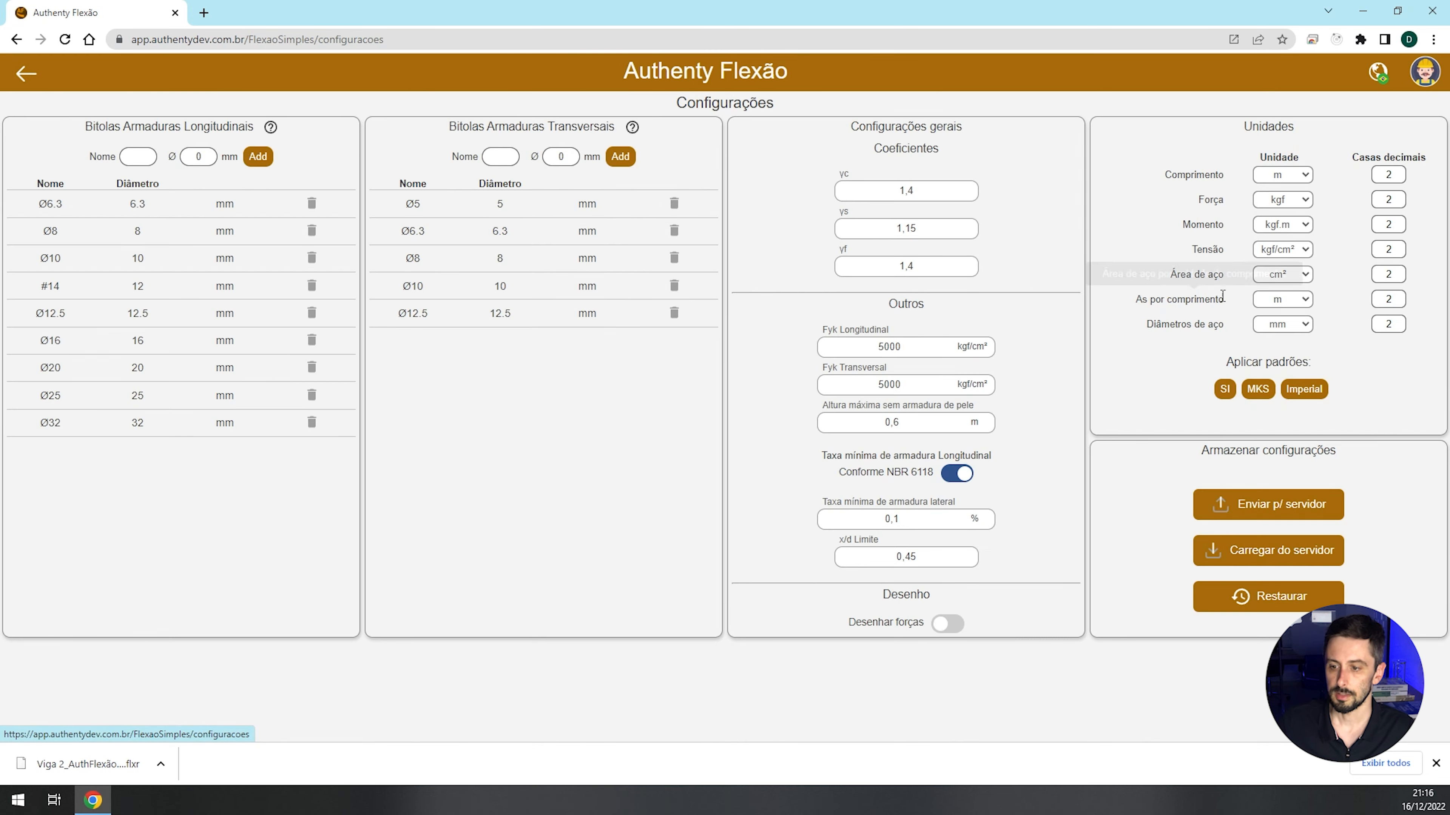
left_click(1224, 389)
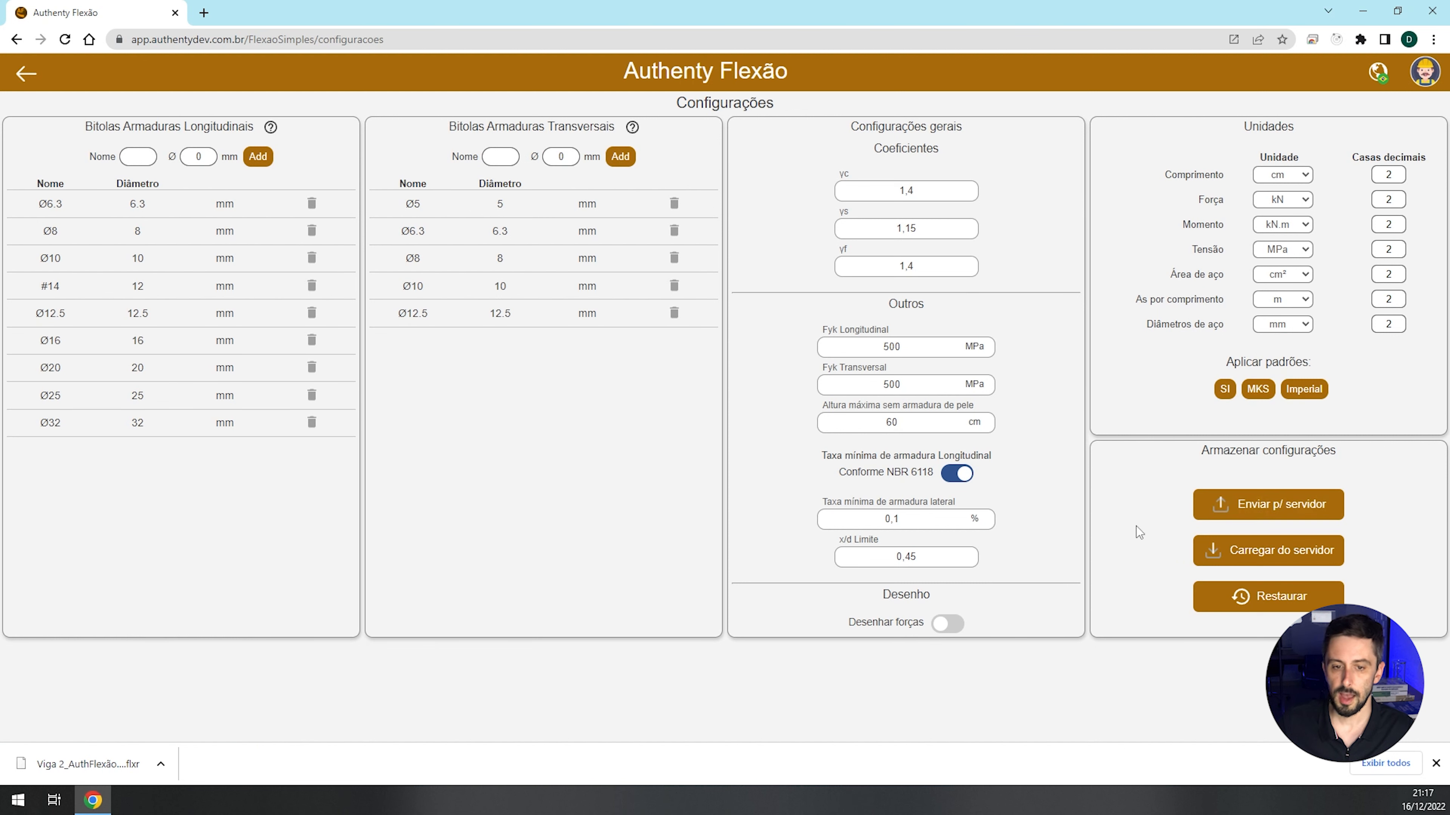
left_click(1174, 513)
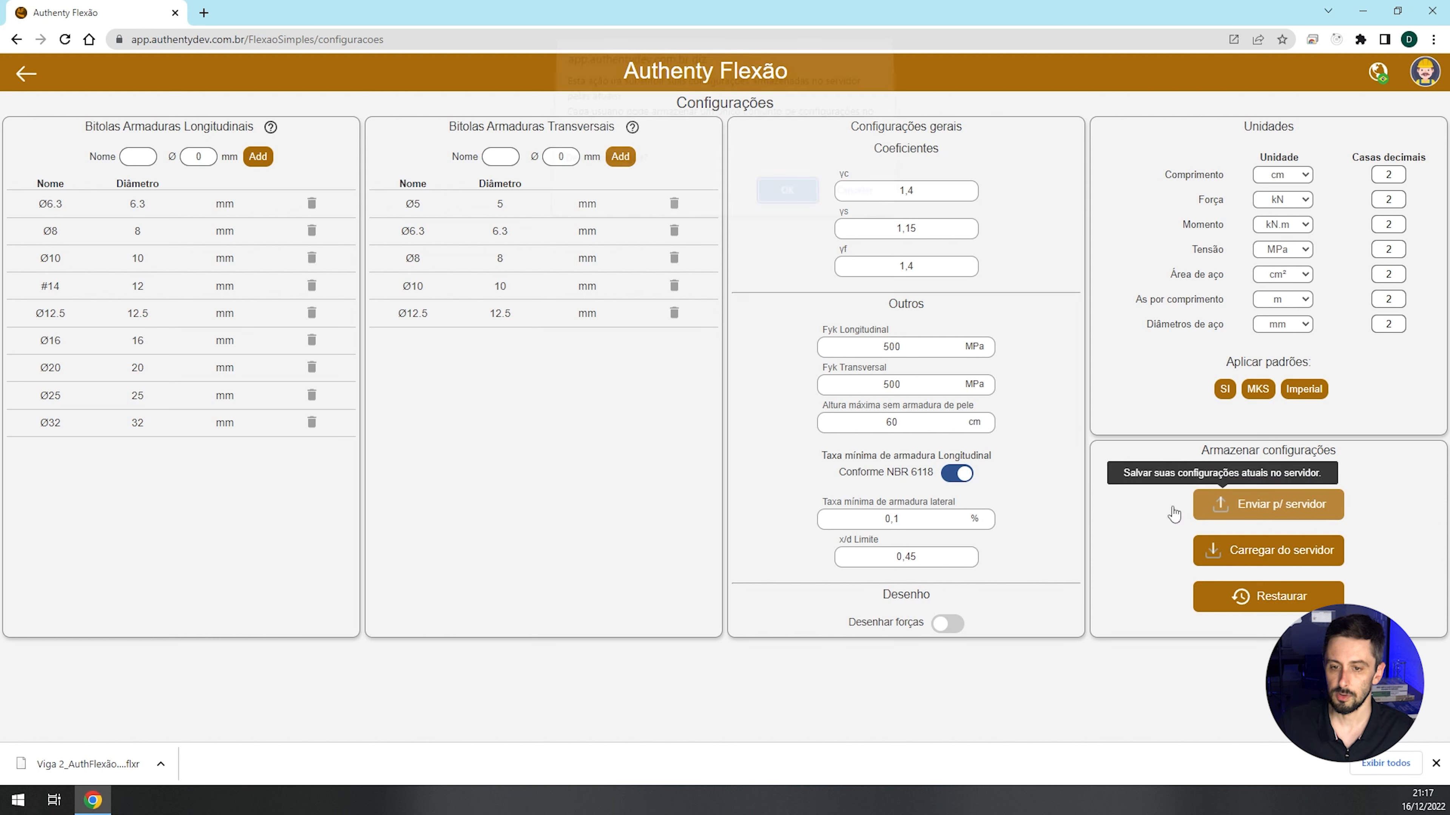
left_click(796, 207)
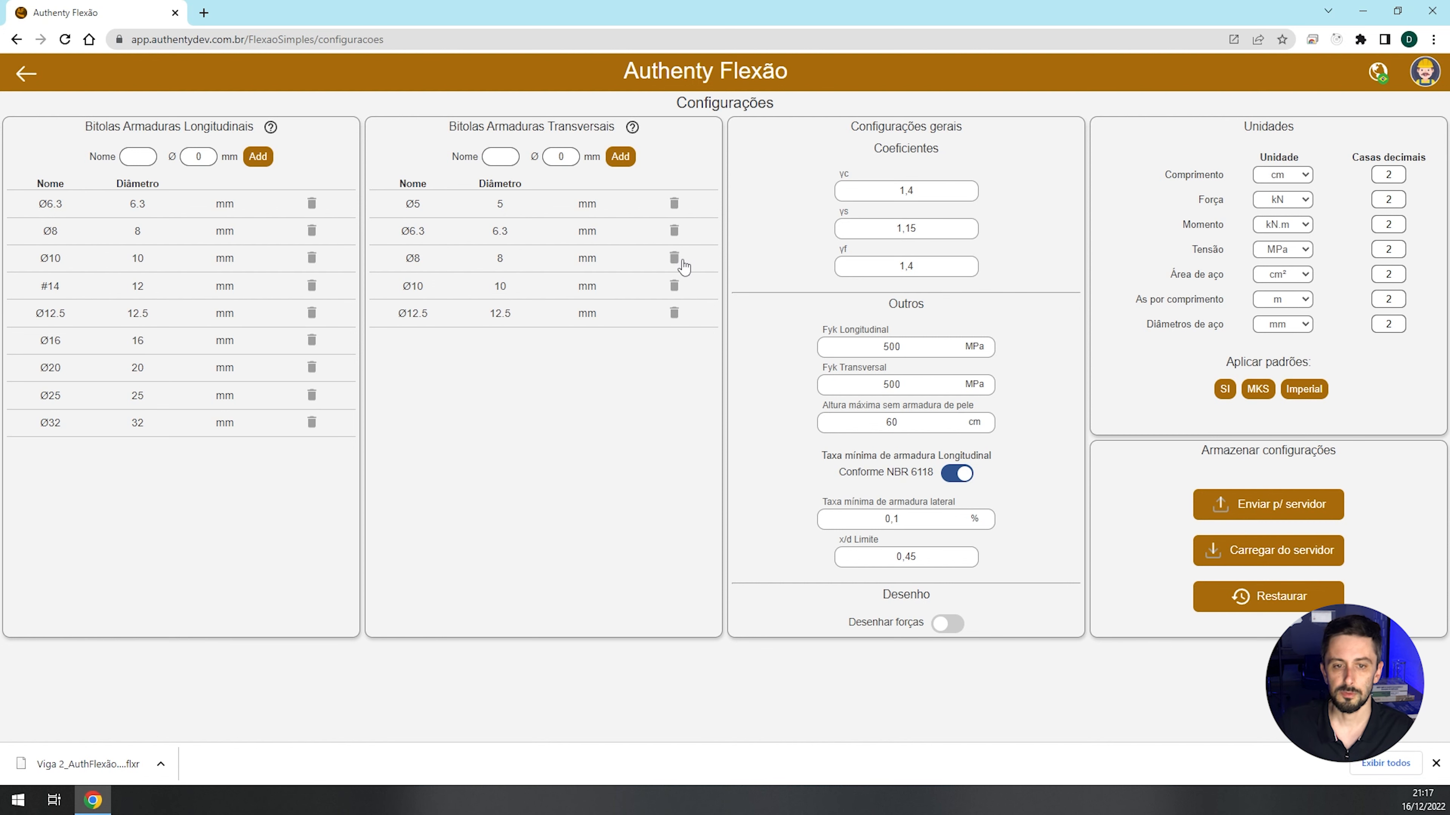
- Leave the rectangular beam, open the T-section design and examine its flange width (bf) and flange height (hf)
left_click(29, 77)
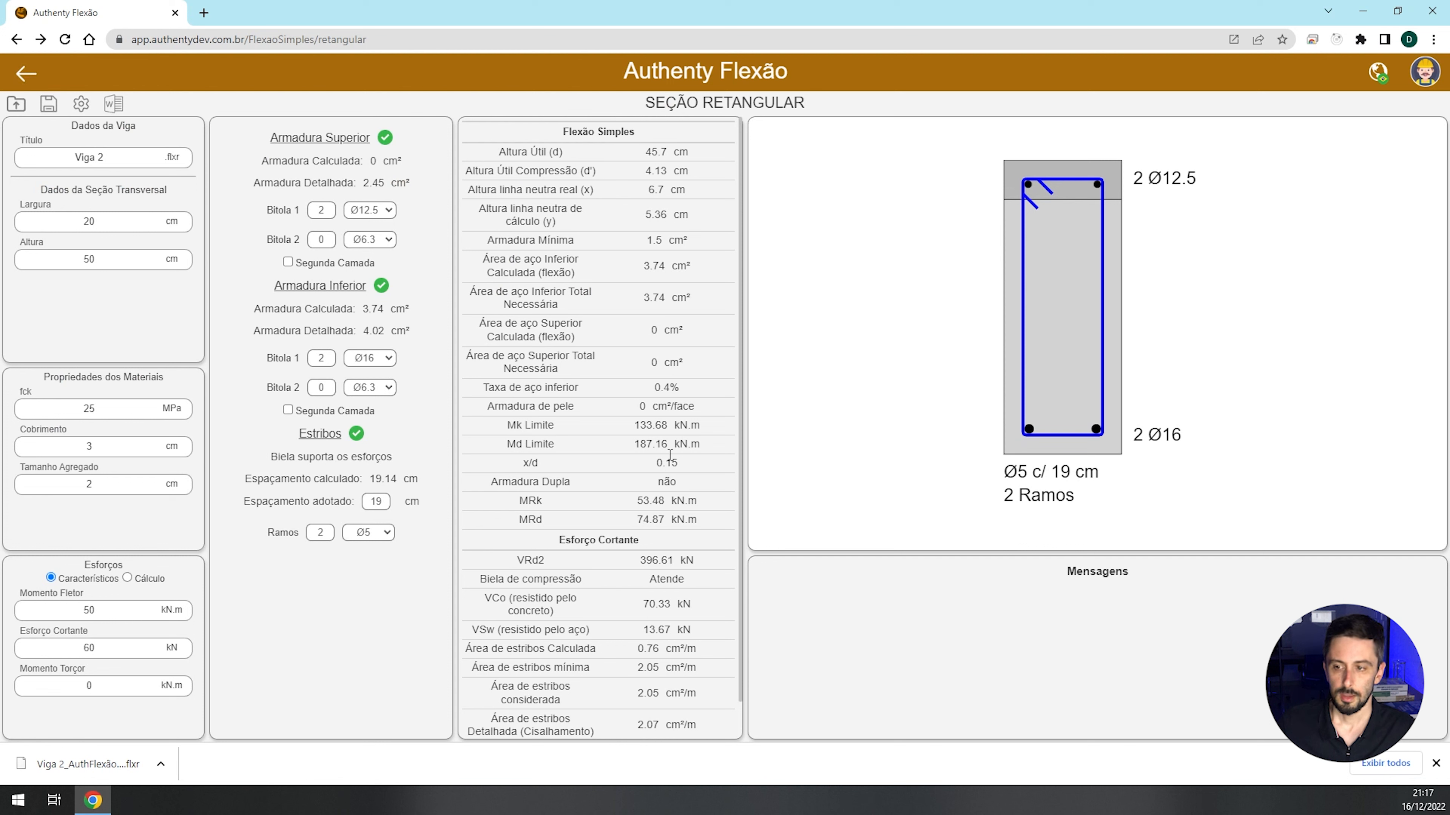
left_click(23, 76)
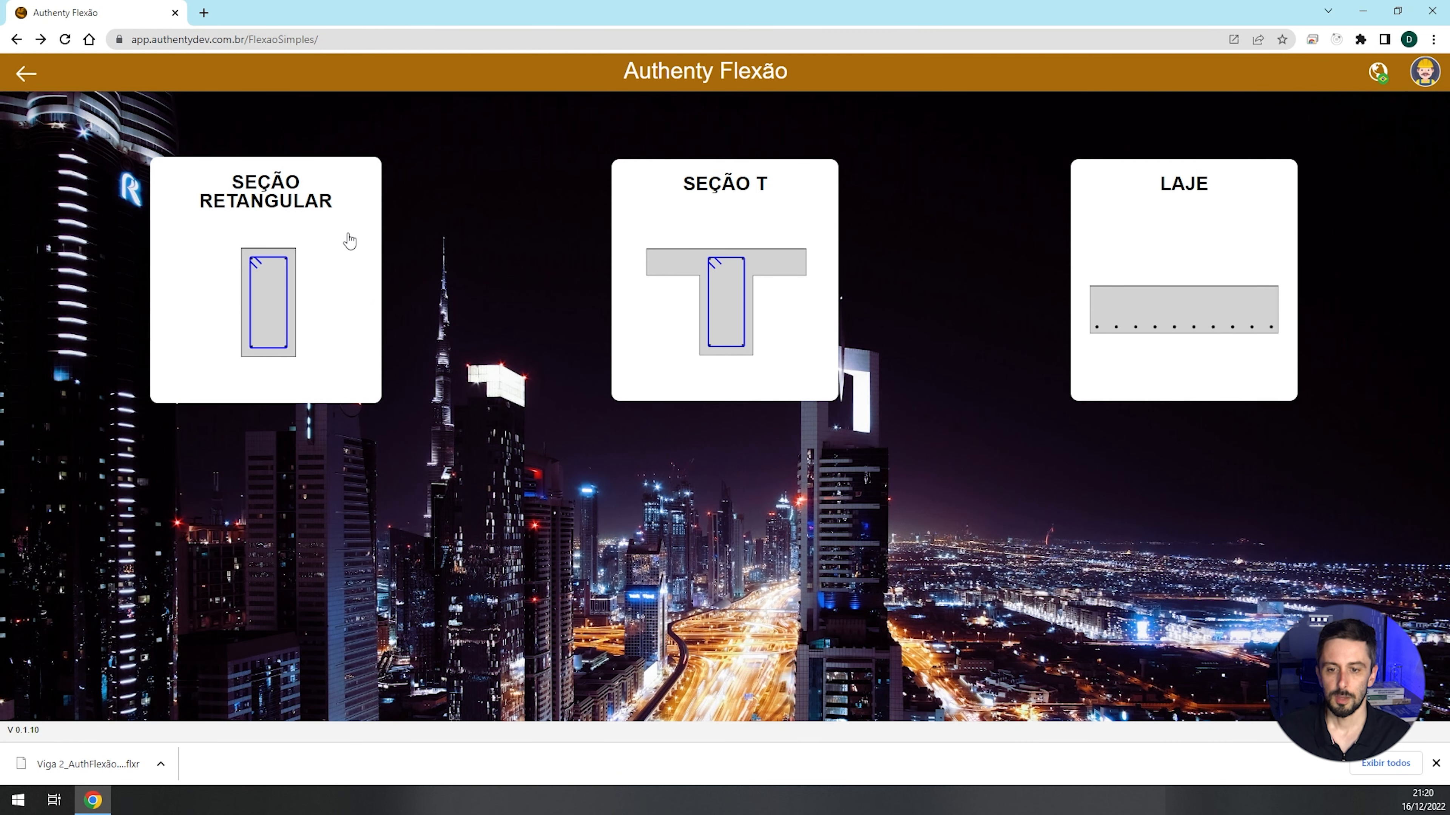
left_click(737, 284)
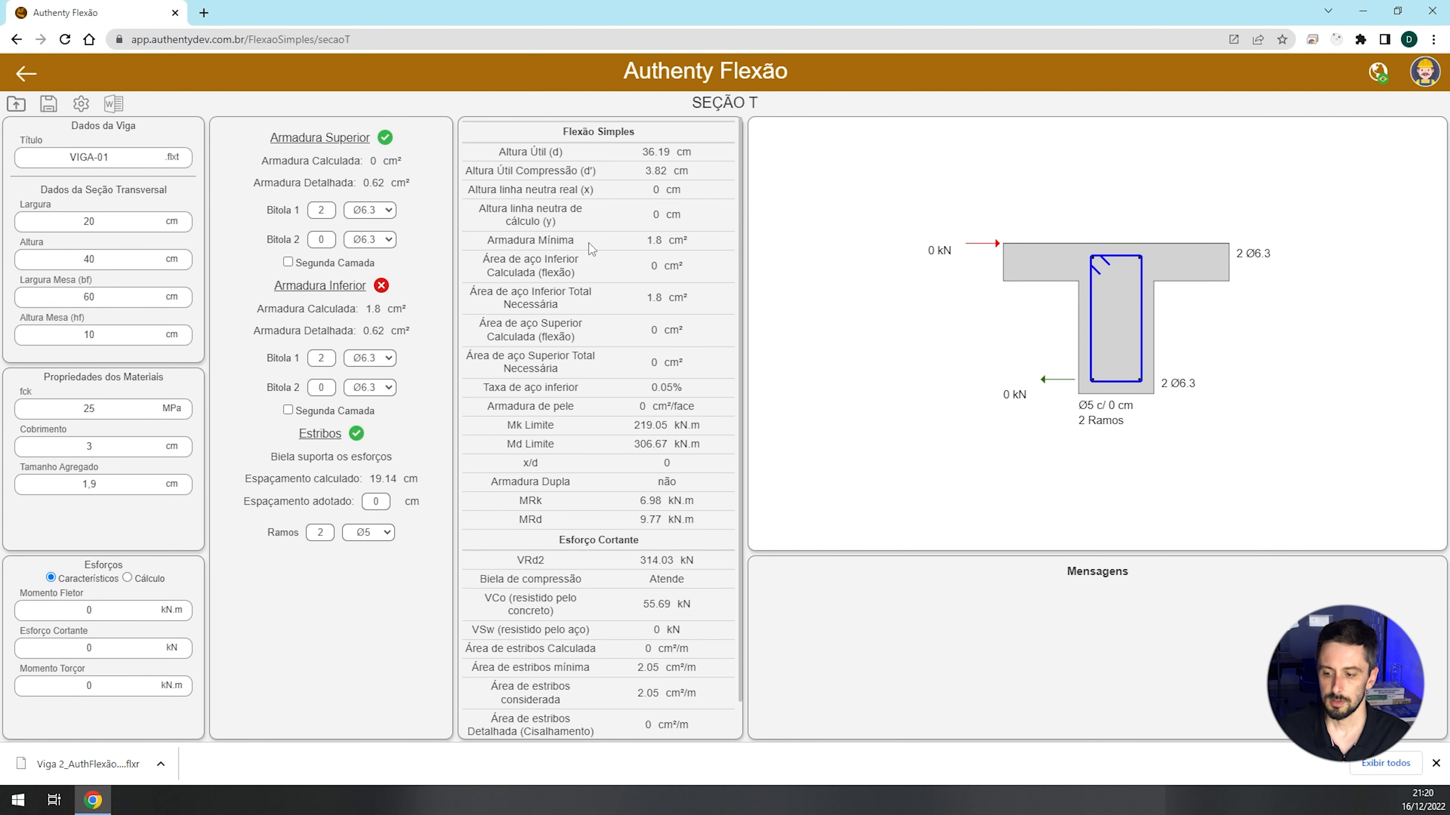
left_click(1435, 763)
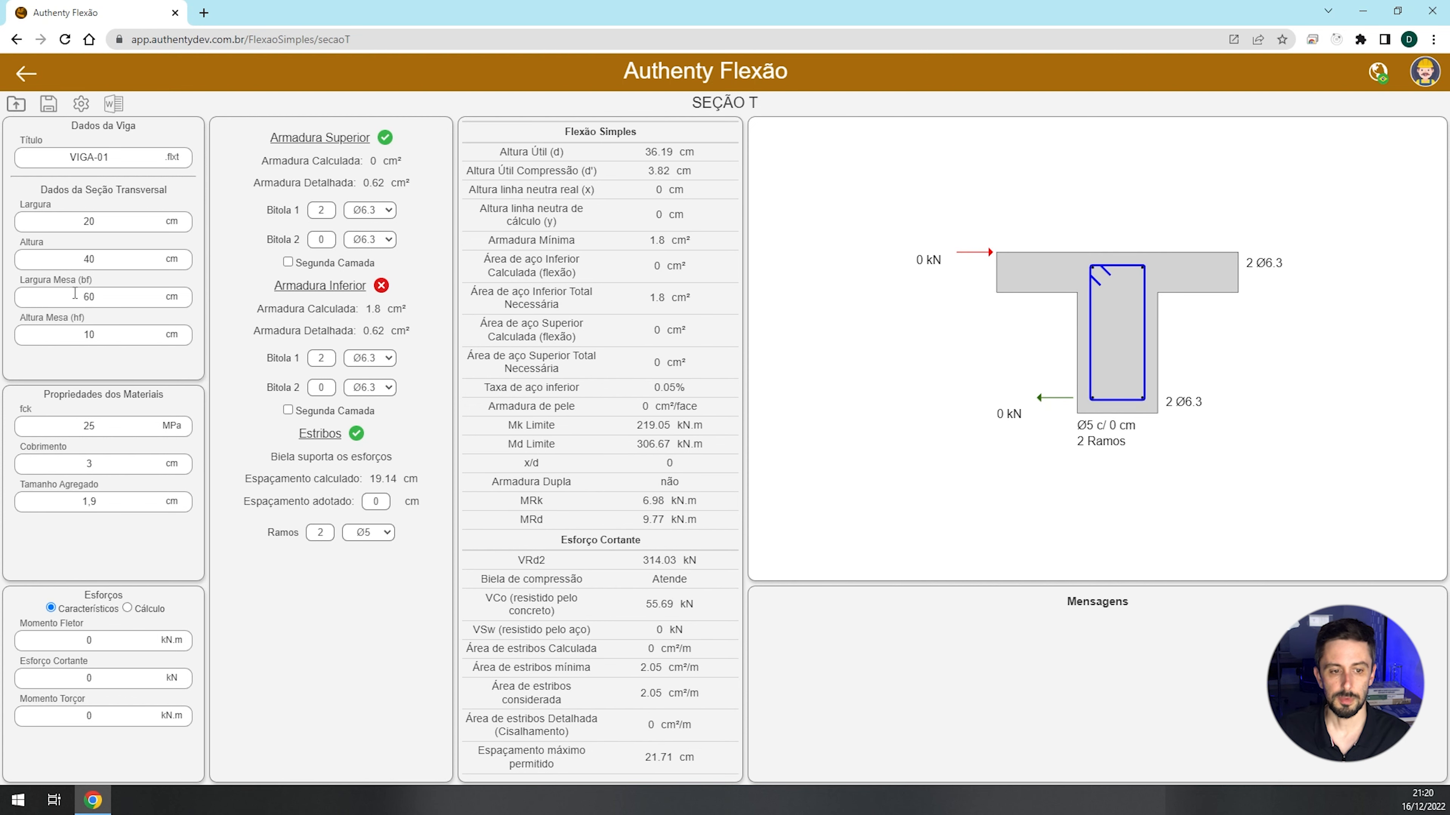
left_click_drag(81, 296, 103, 299)
double_click(86, 335)
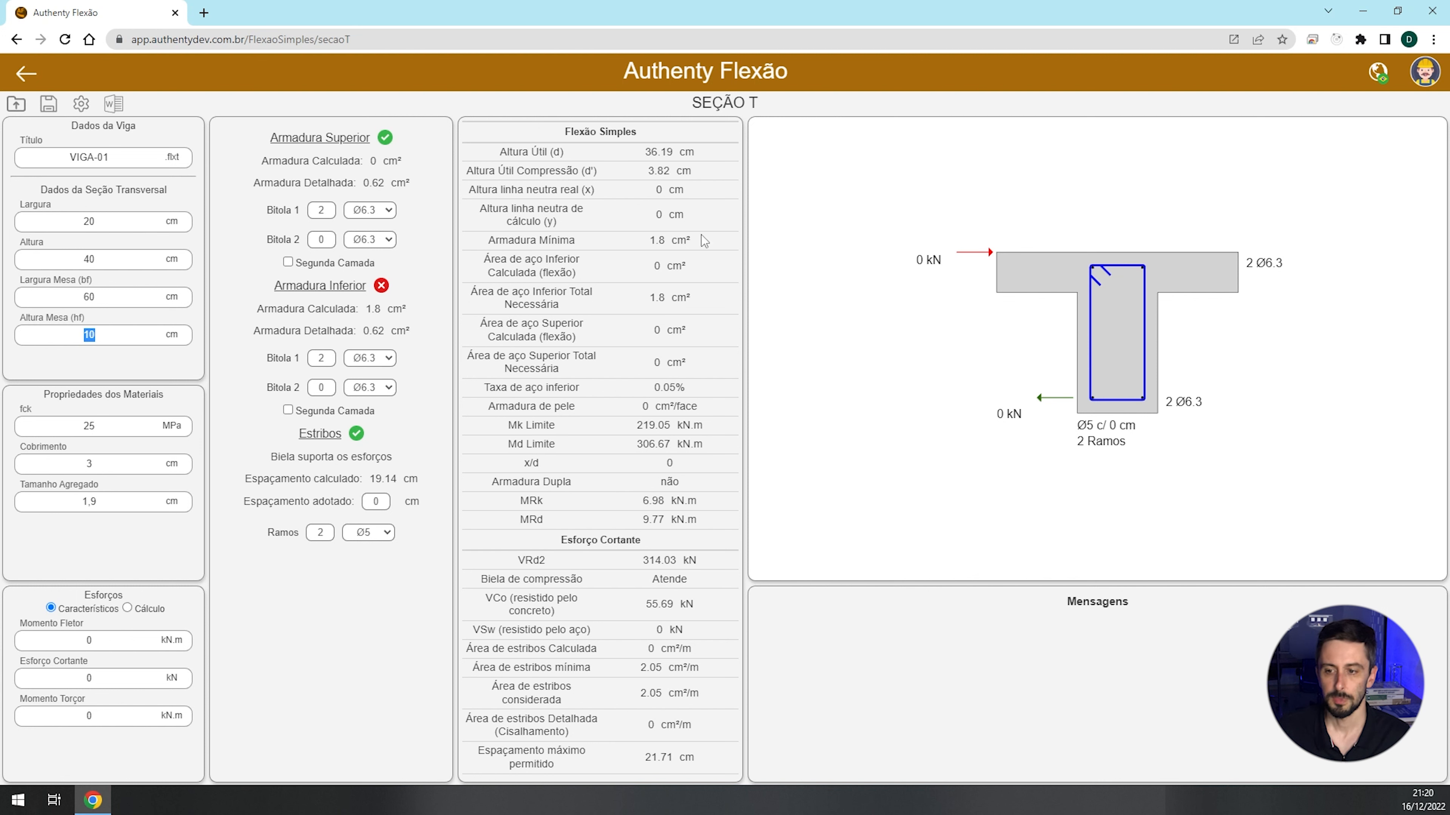
- Open the slab design and set its bending moment to 10 kN.m/m
left_click(30, 73)
left_click(1223, 284)
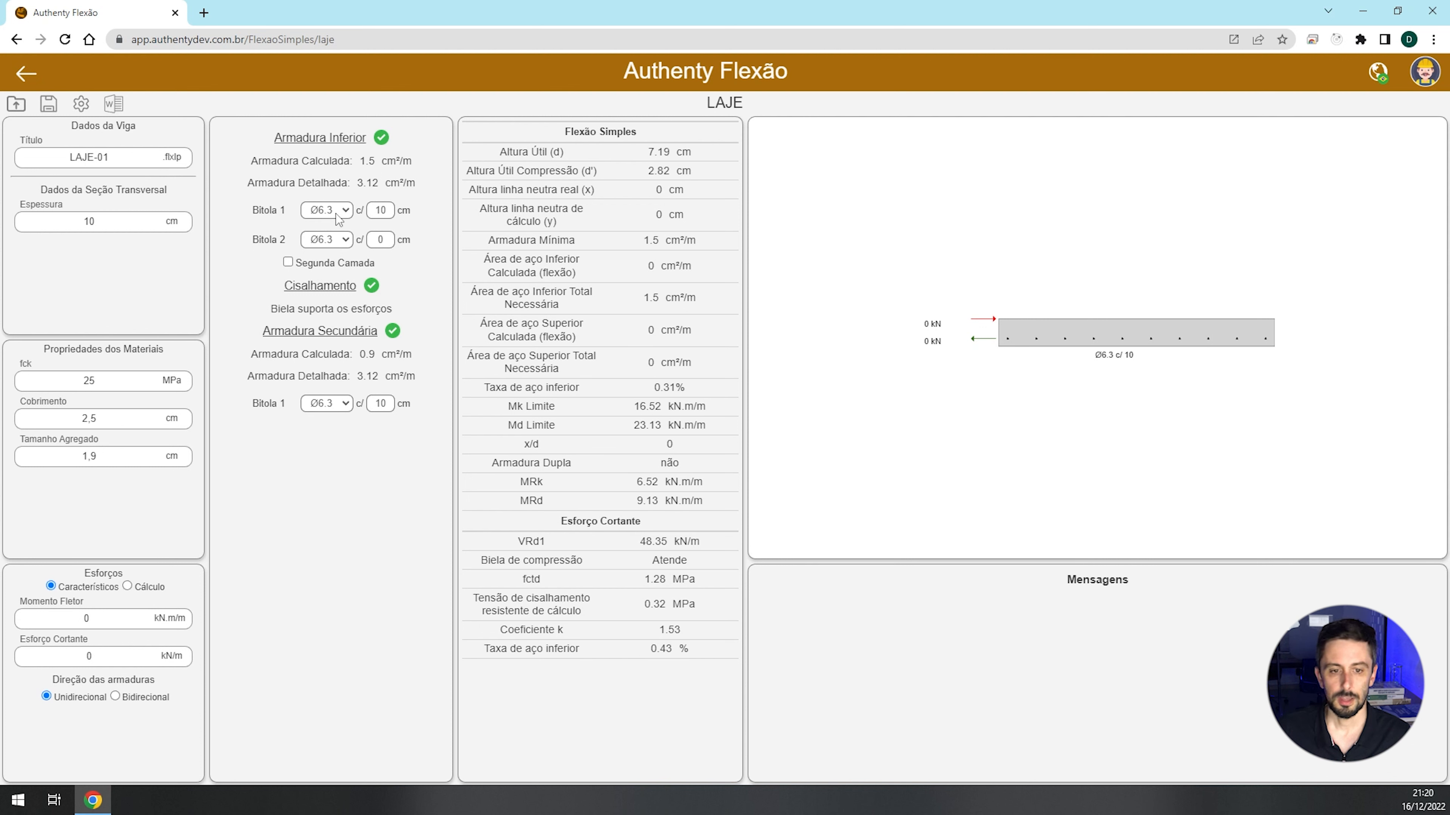
left_click_drag(374, 210, 391, 211)
left_click_drag(106, 614, 80, 617)
type("10")
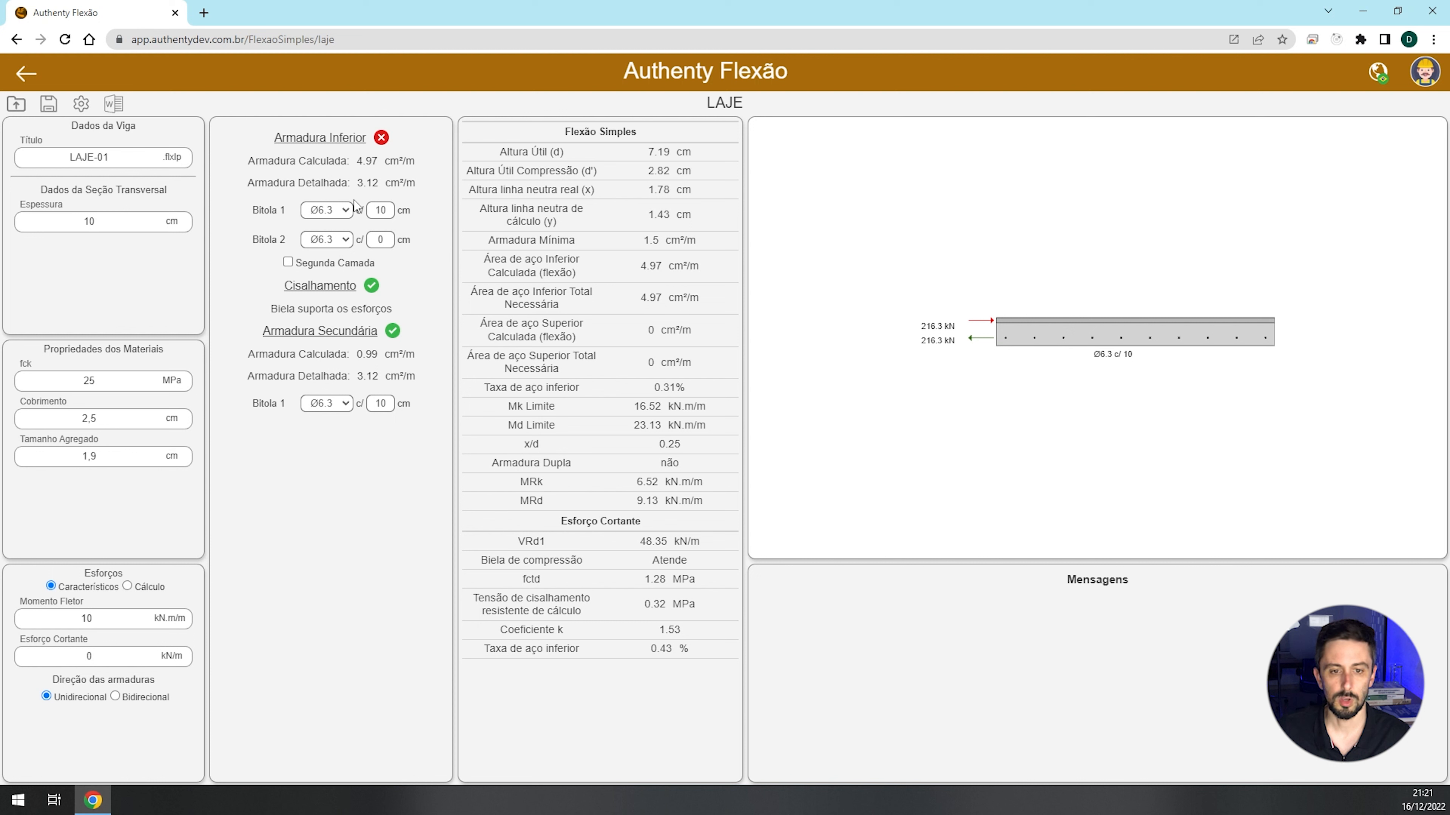
- Set the slab's primary lower reinforcement to Ø8 bars spaced 9 cm apart, and try the second layer option on and off
left_click(345, 210)
left_click(323, 236)
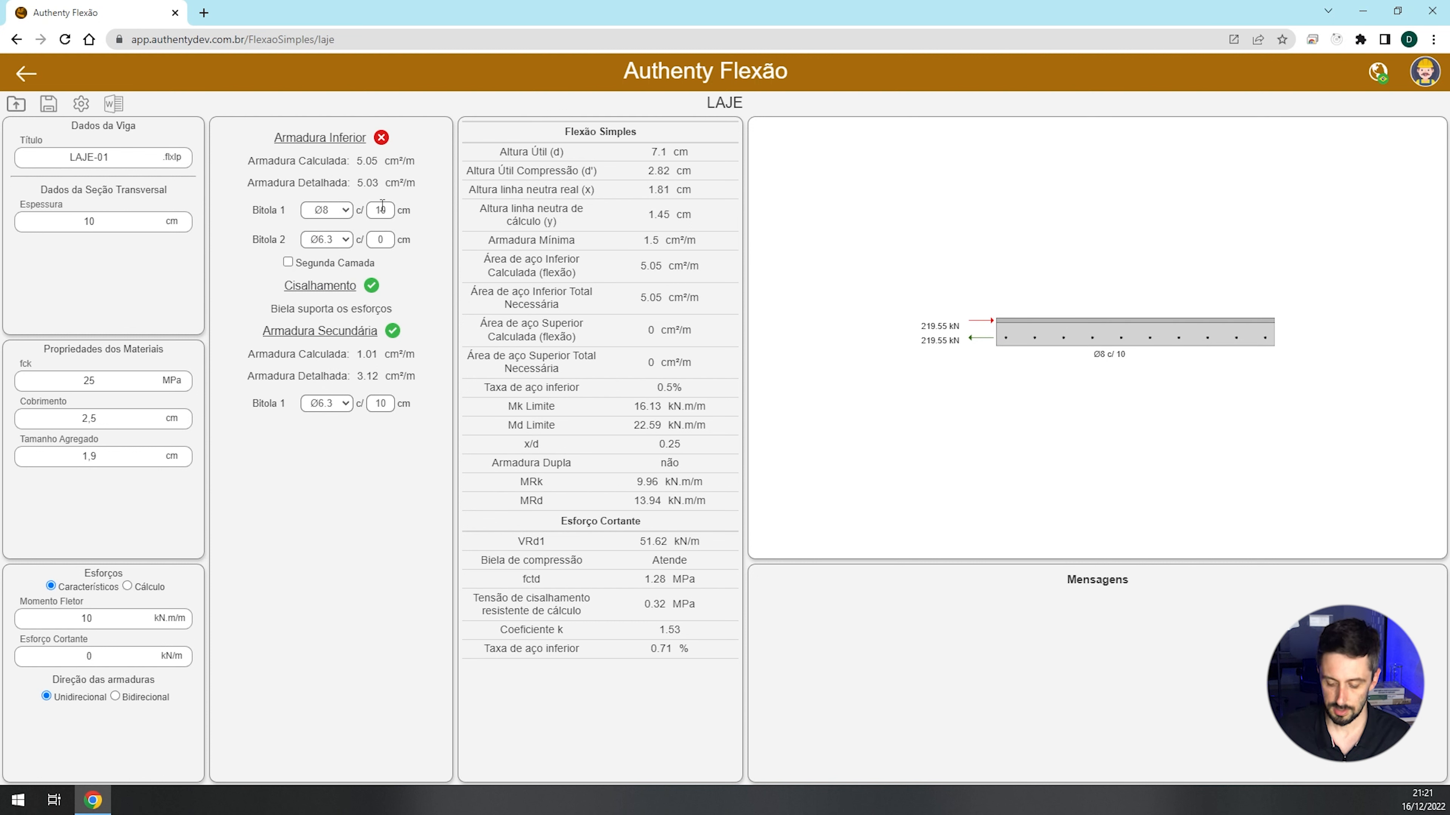
left_click_drag(389, 212, 373, 207)
type("9")
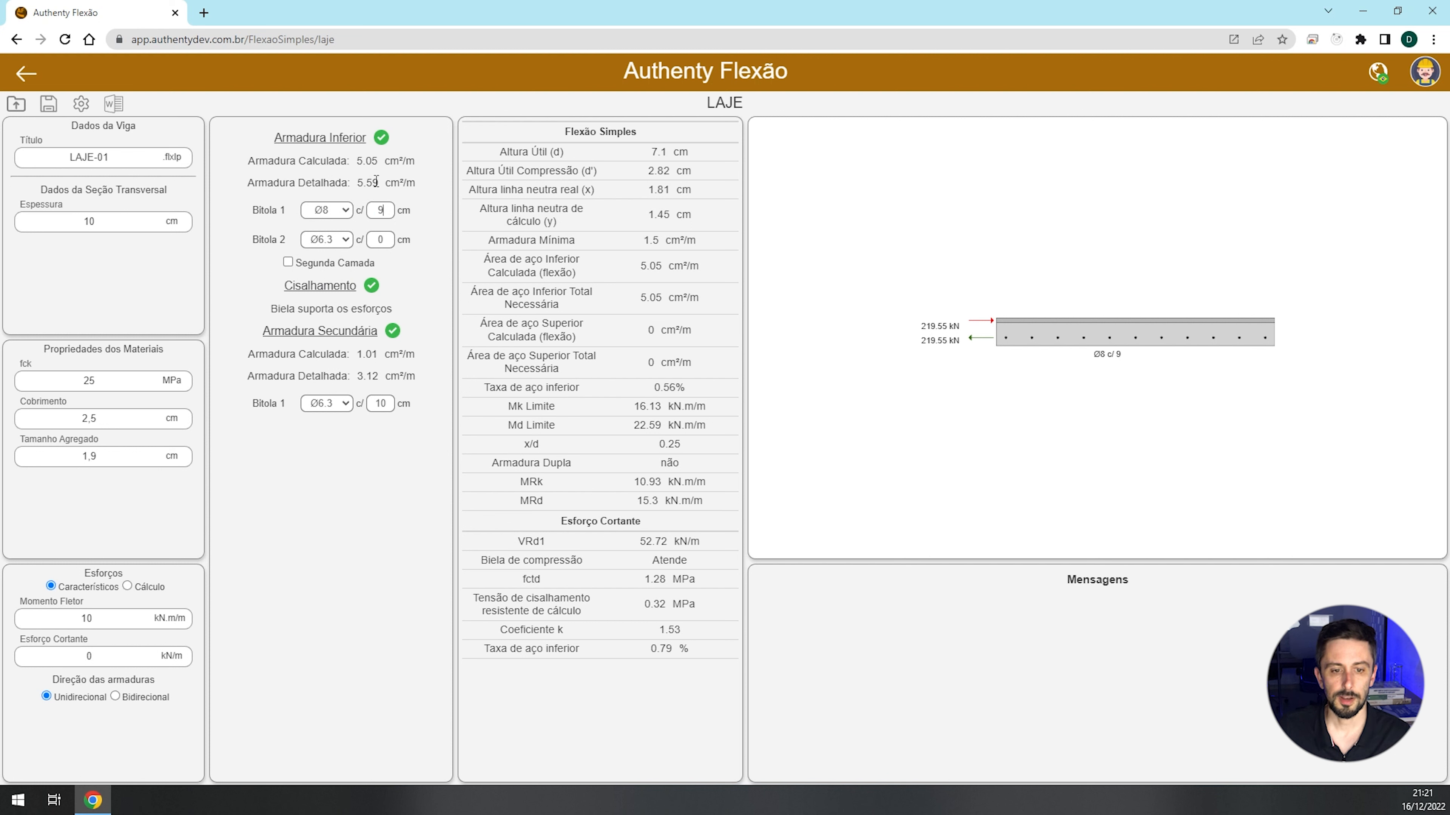
left_click(288, 263)
left_click(288, 263)
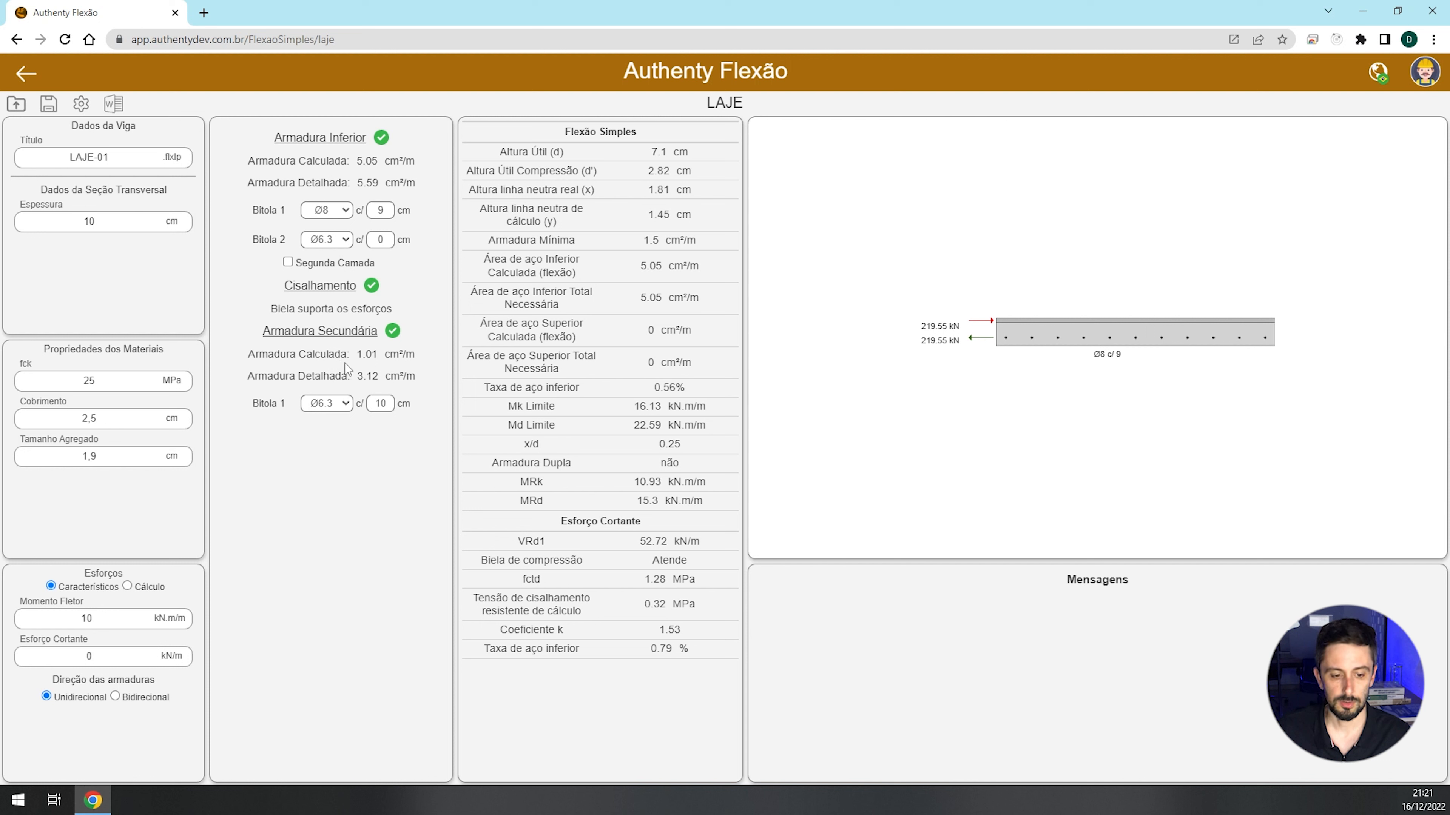
- Set the slab's reinforcement direction to Bidirecional and check the minimum reinforcement
left_click(125, 695)
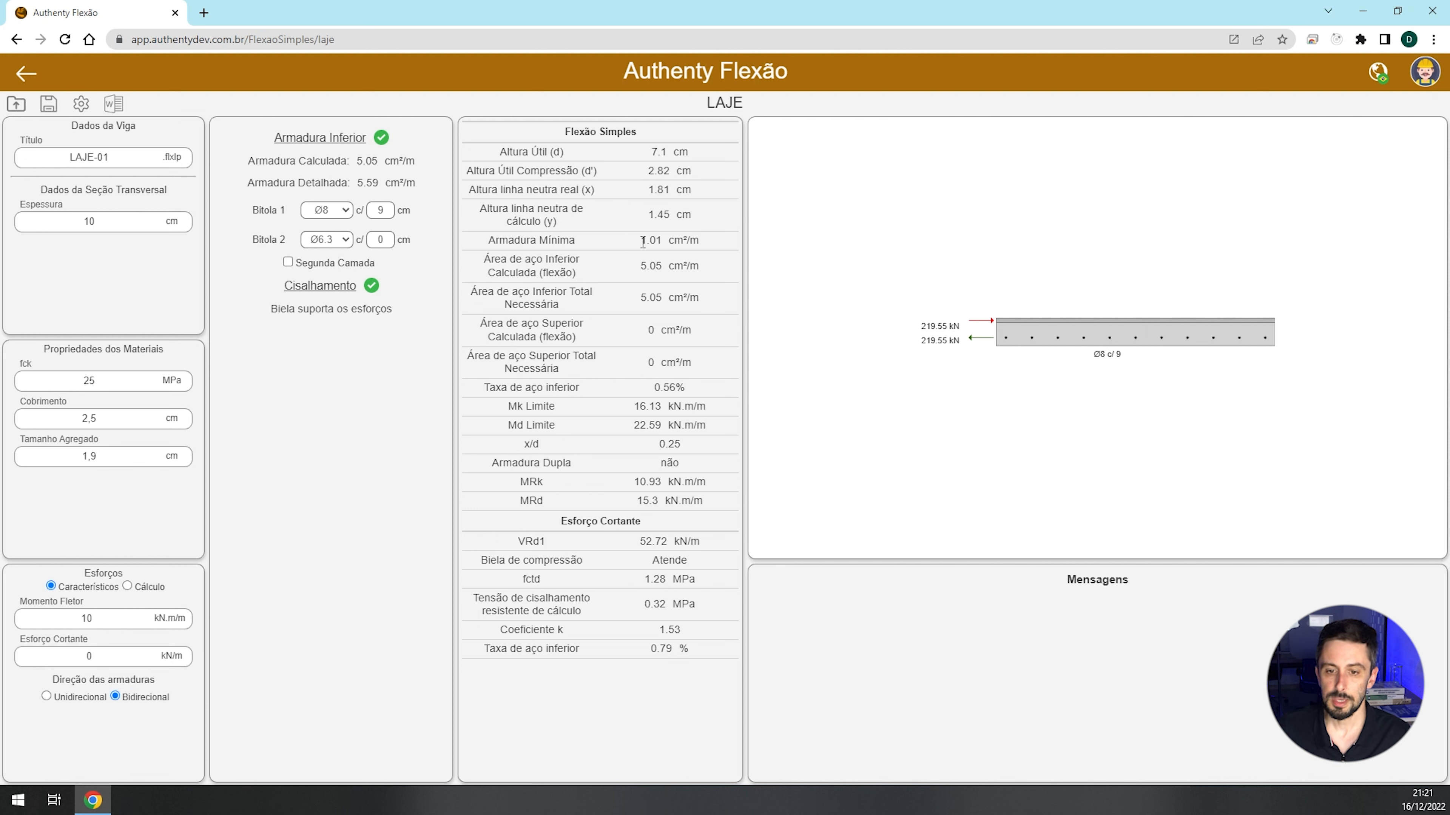
left_click_drag(634, 240, 693, 243)
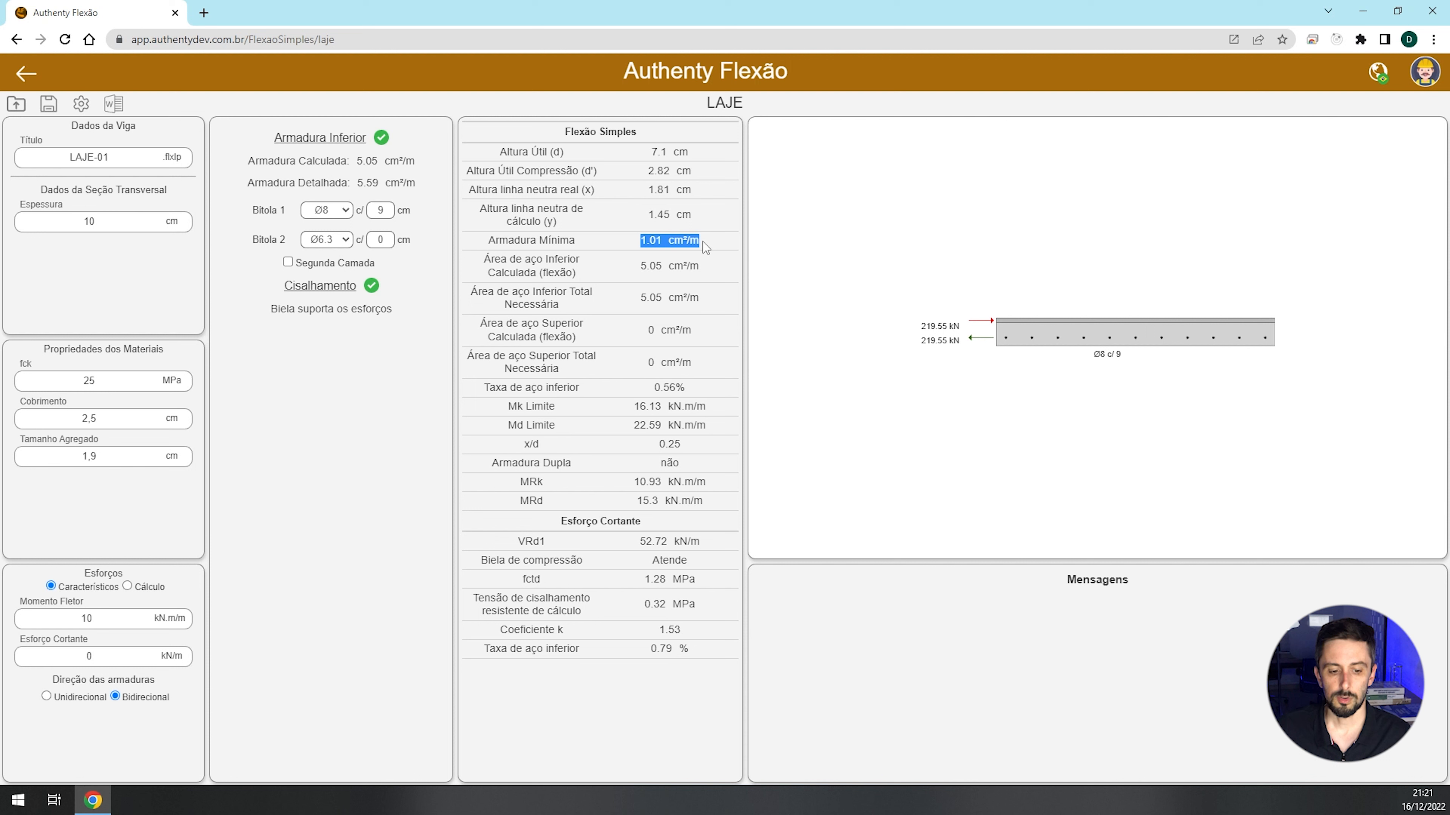
left_click(706, 241)
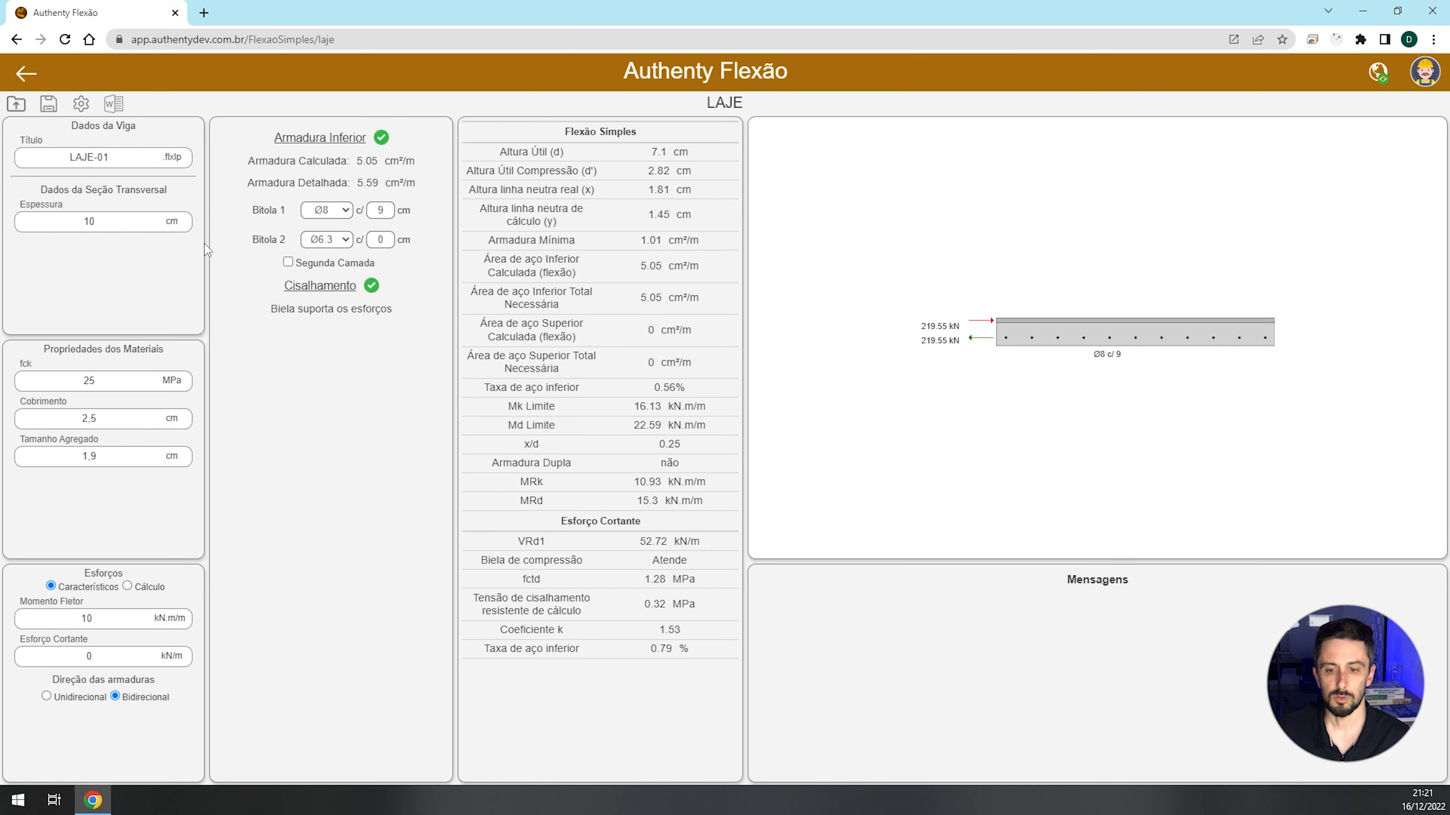
- Open the configuration settings from the slab design
left_click(80, 104)
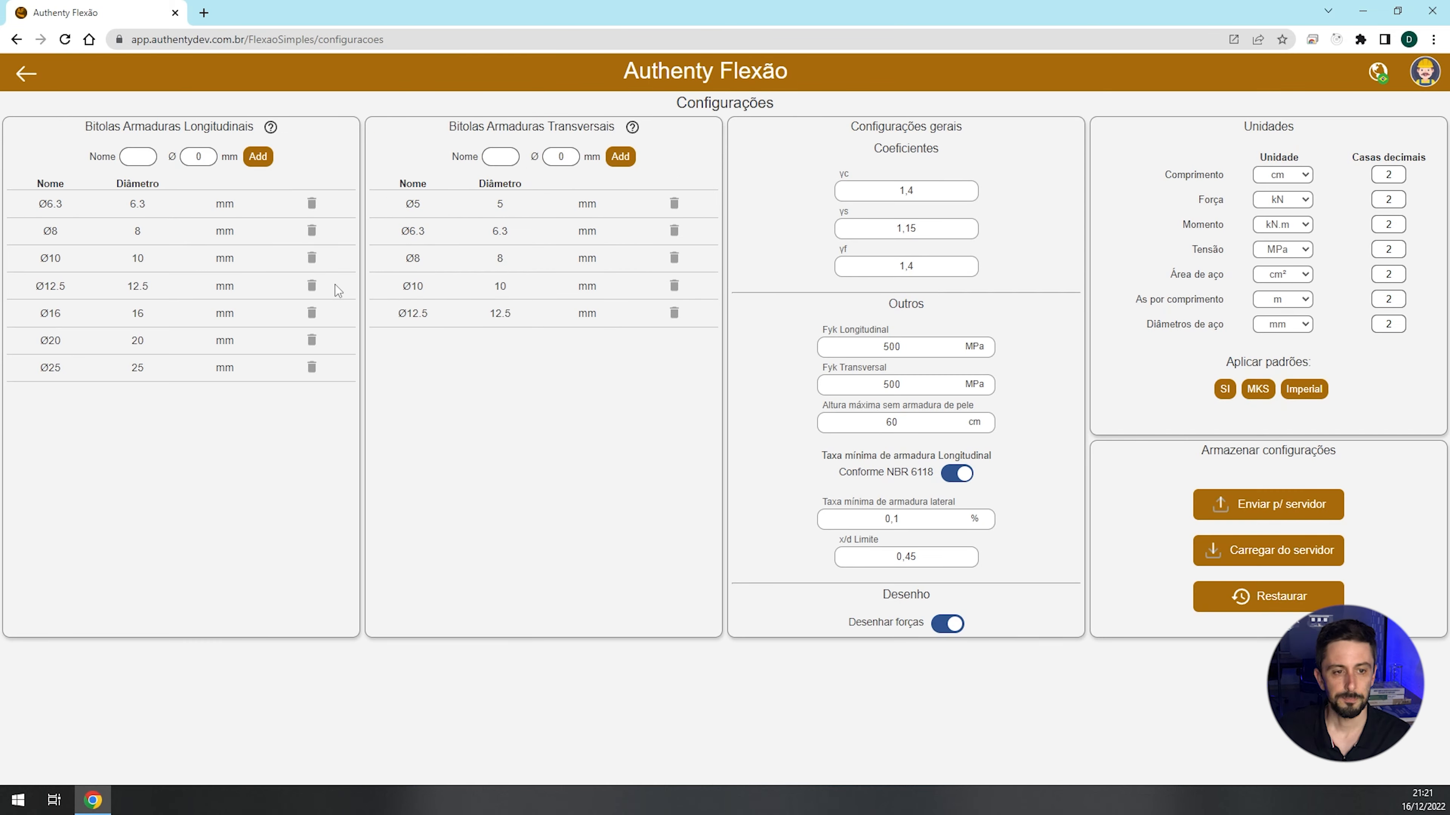